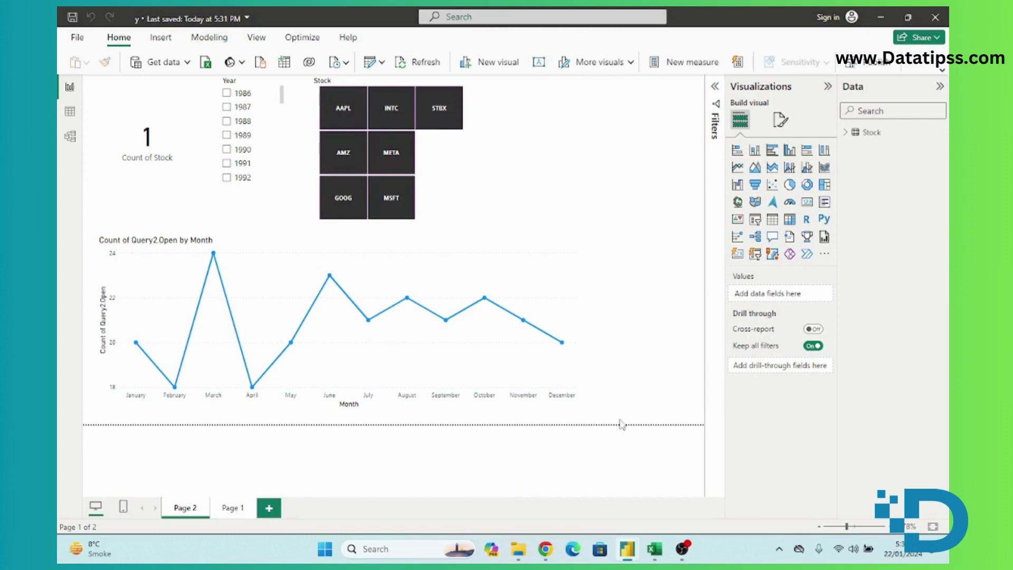
Review the finished stock report's tooltip on the monthly line chart and the Stock table's data.
mouse_move(212, 267)
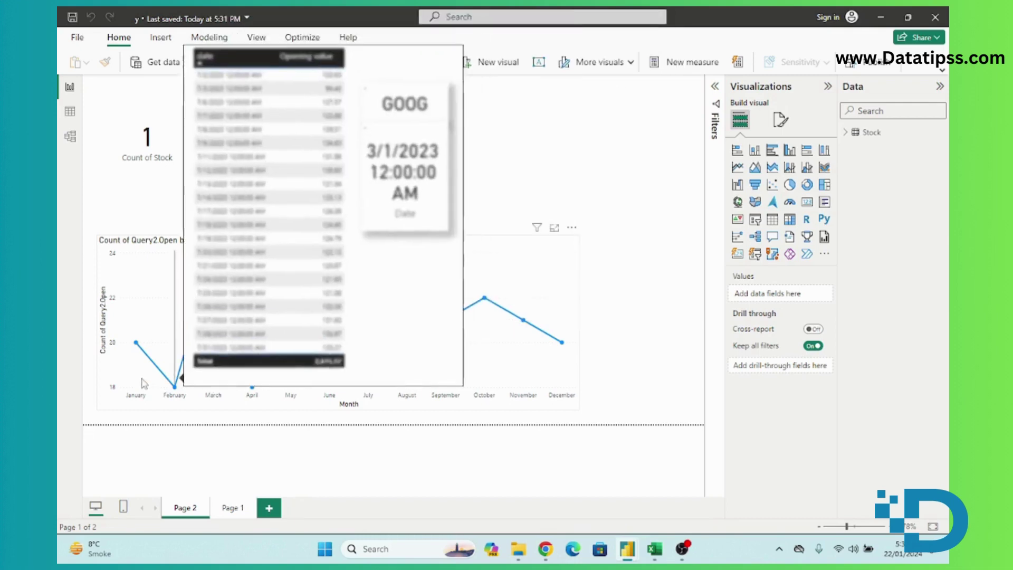
mouse_move(537, 342)
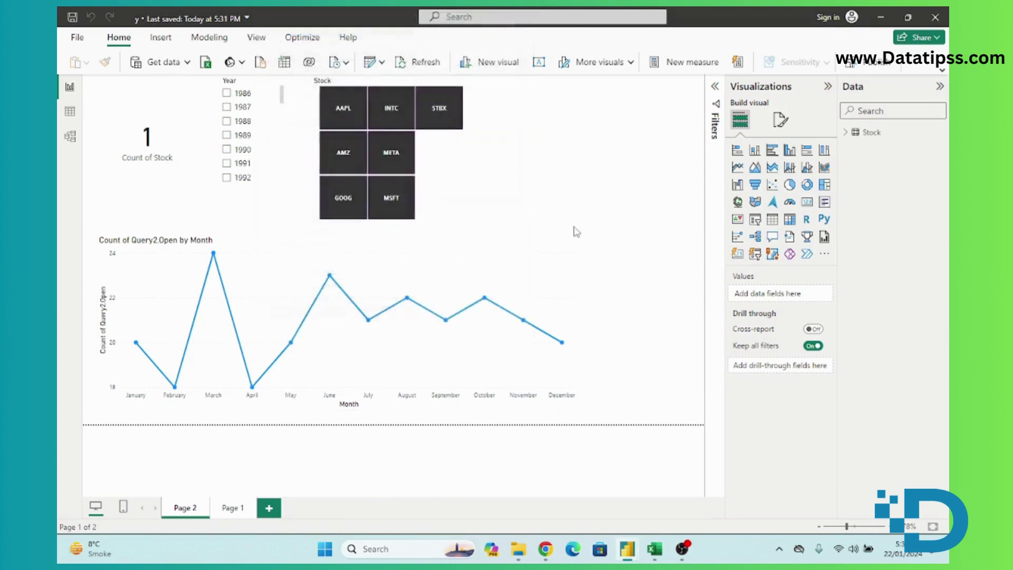
left_click(70, 113)
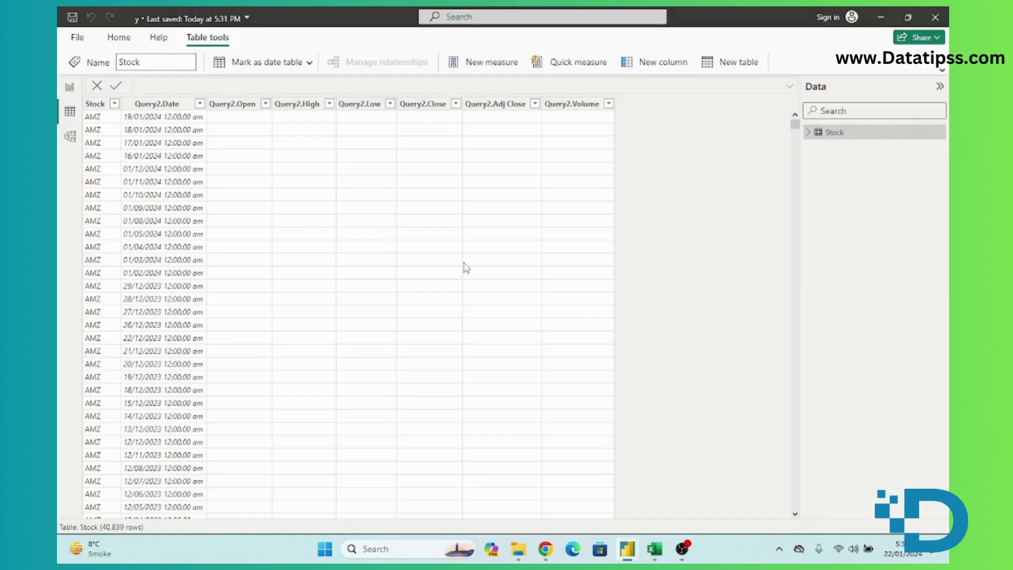
left_click(71, 88)
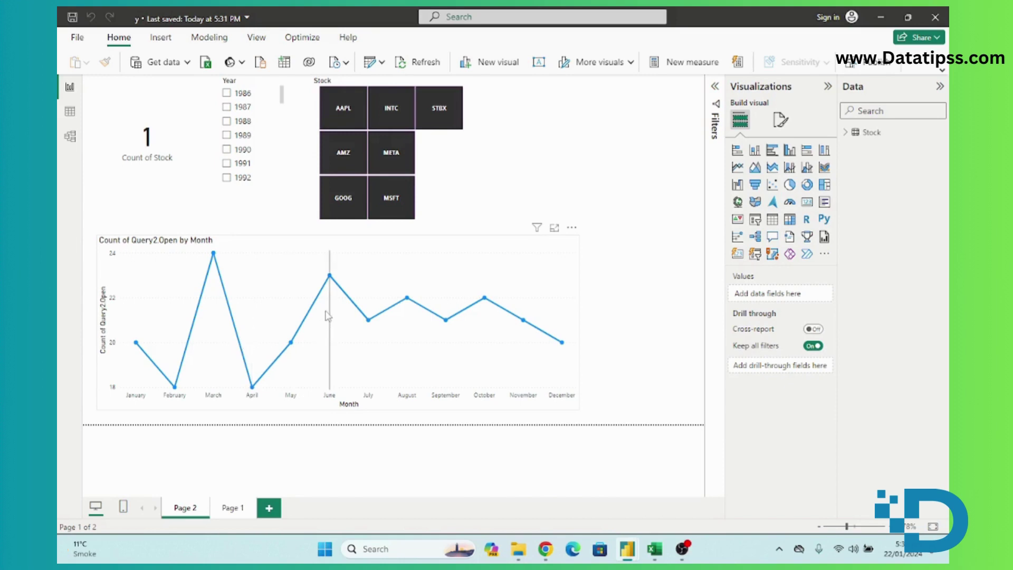
Close the finished report, switch to the untitled Power BI Desktop report and dismiss its pending-changes notice.
left_click(934, 19)
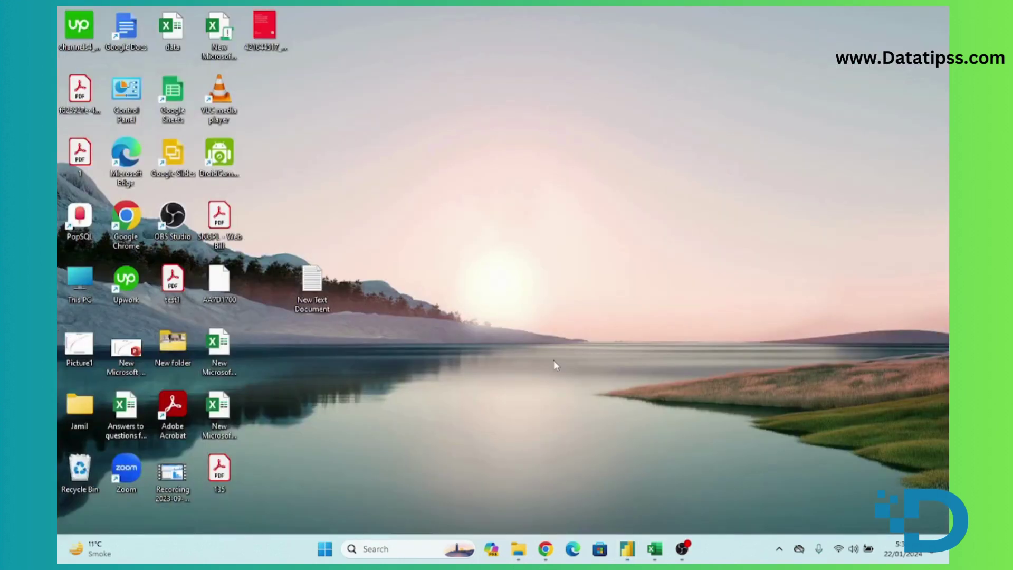
mouse_move(626, 548)
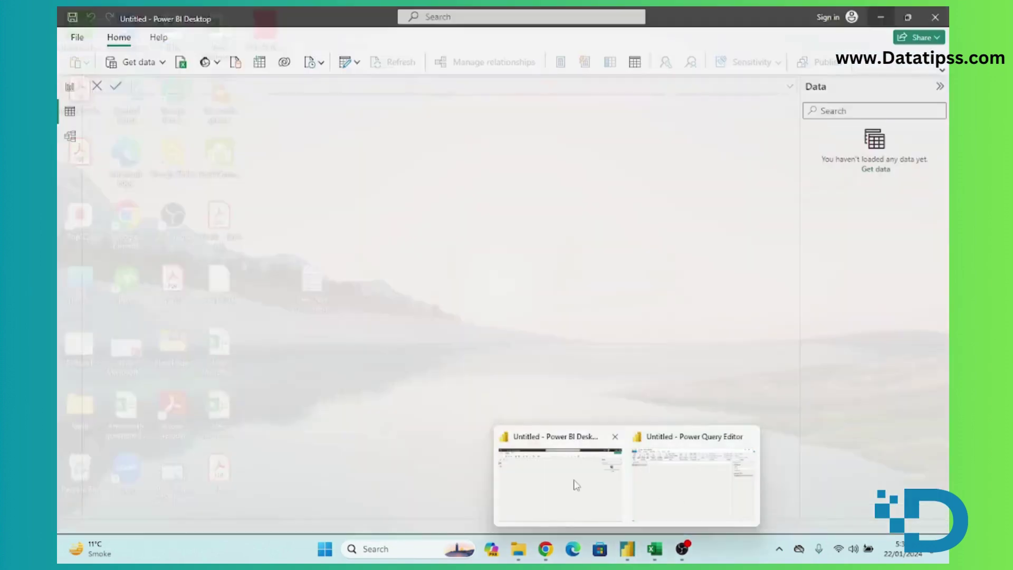
left_click(572, 482)
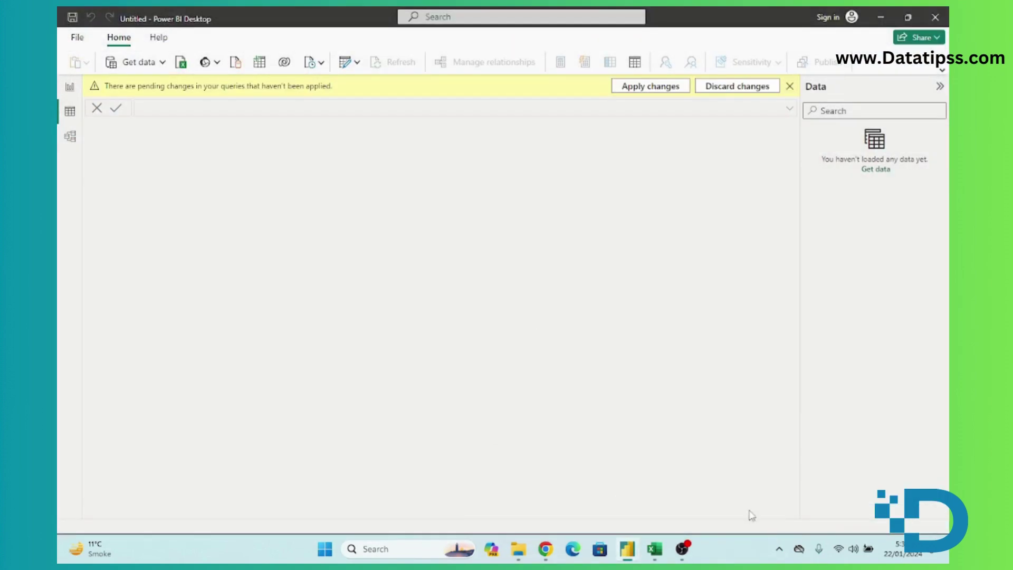
left_click(789, 86)
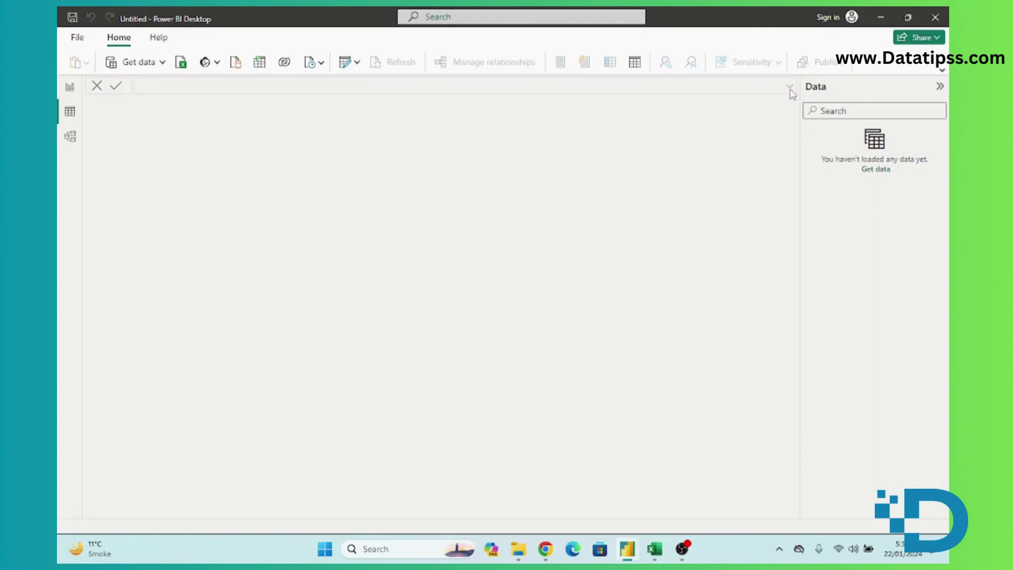
left_click(71, 87)
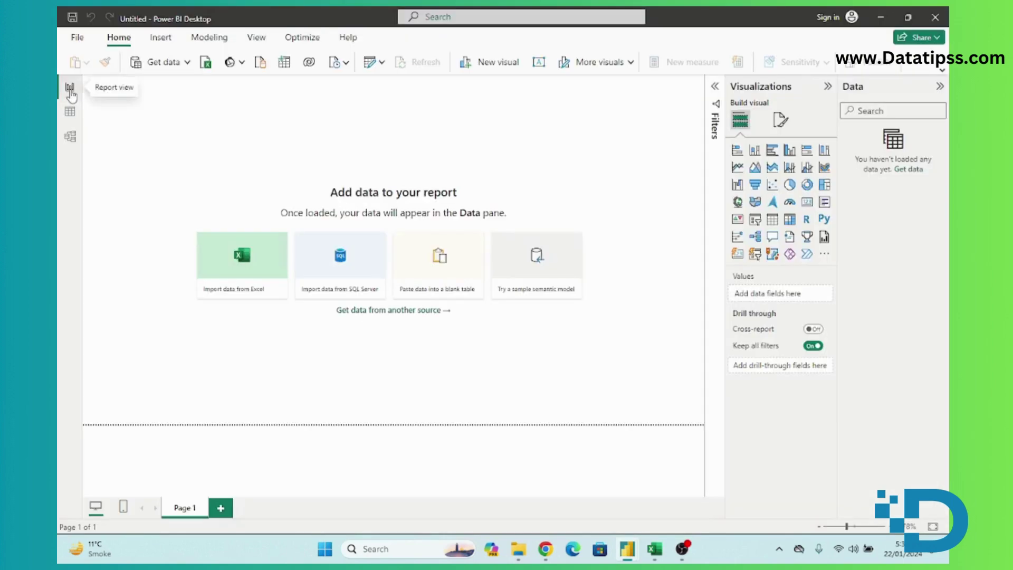
left_click(69, 111)
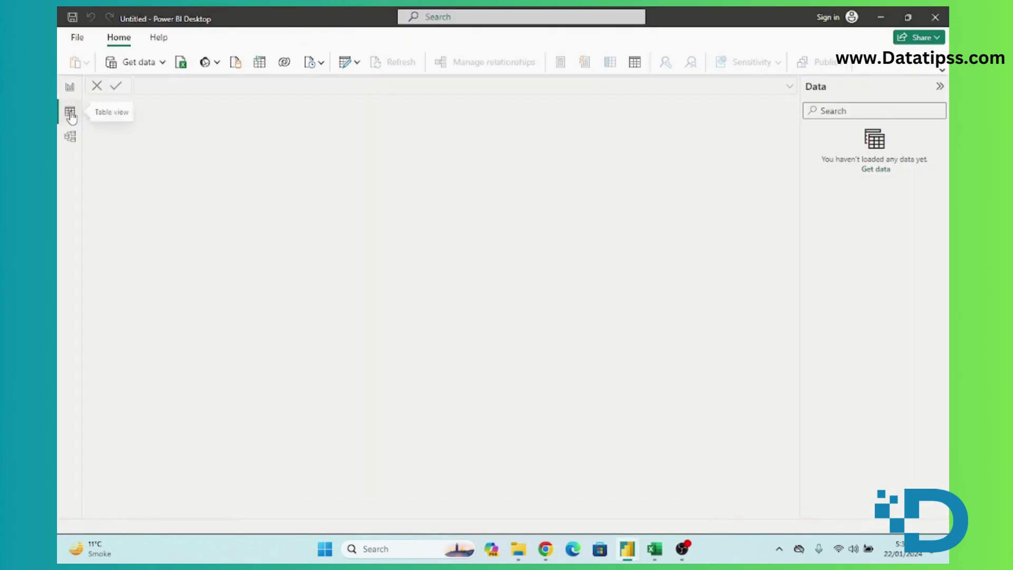
left_click(70, 87)
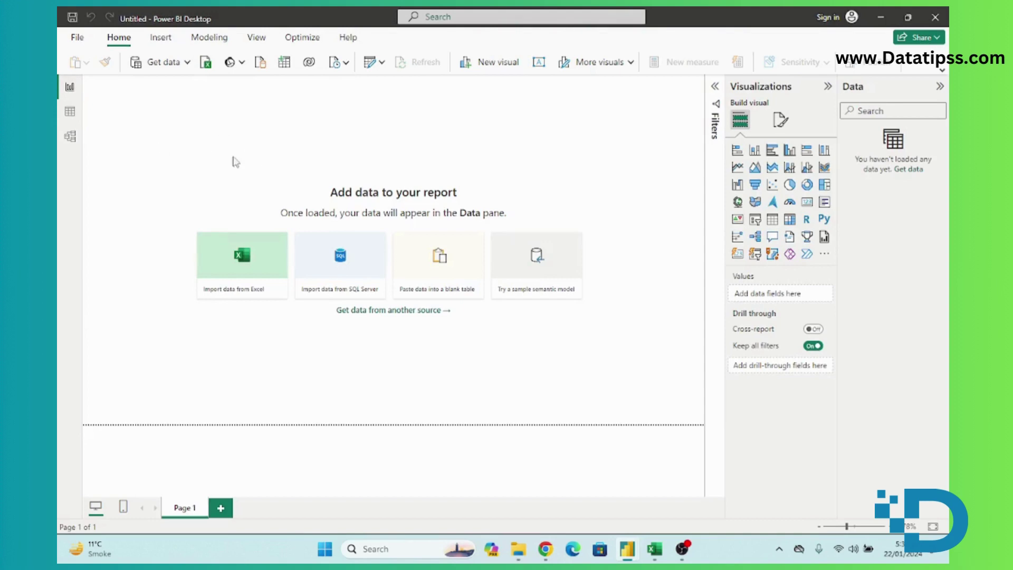
In Power Query Editor, replace Query1's code with the copied Yahoo Finance download function that takes Stockquote and Till_Period as text.
mouse_move(628, 556)
left_click(691, 472)
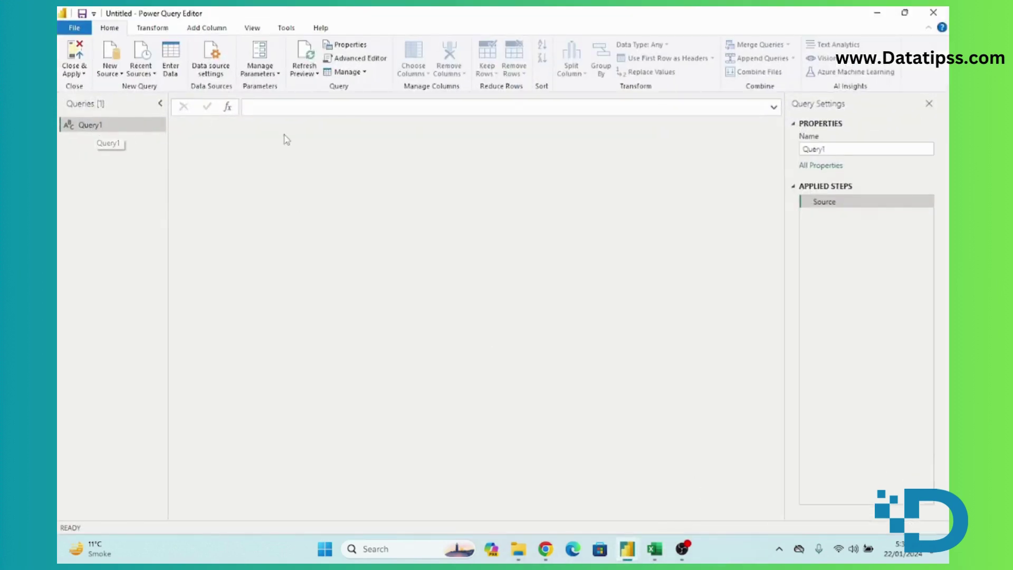
left_click(355, 58)
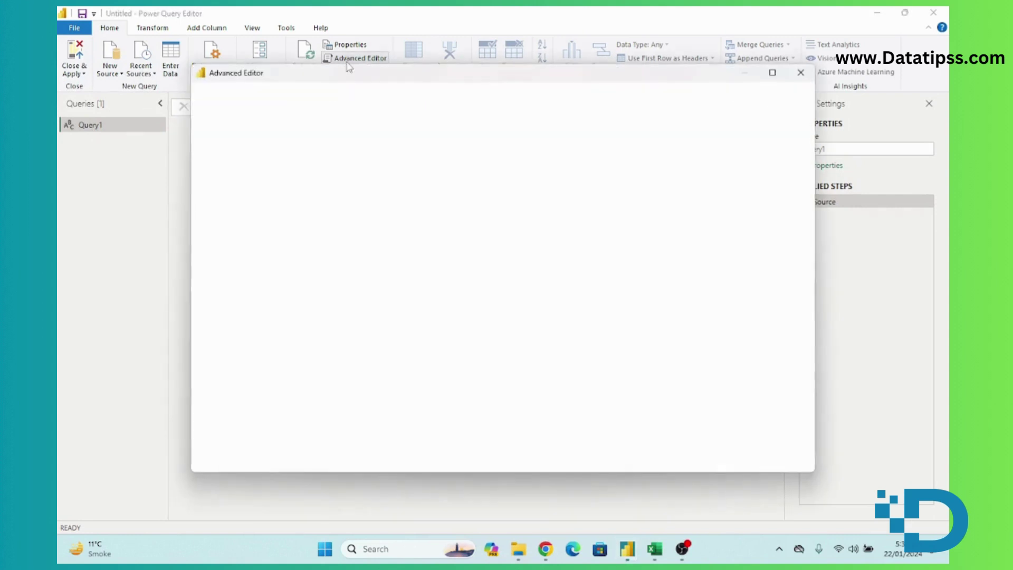
left_click_drag(287, 172, 217, 136)
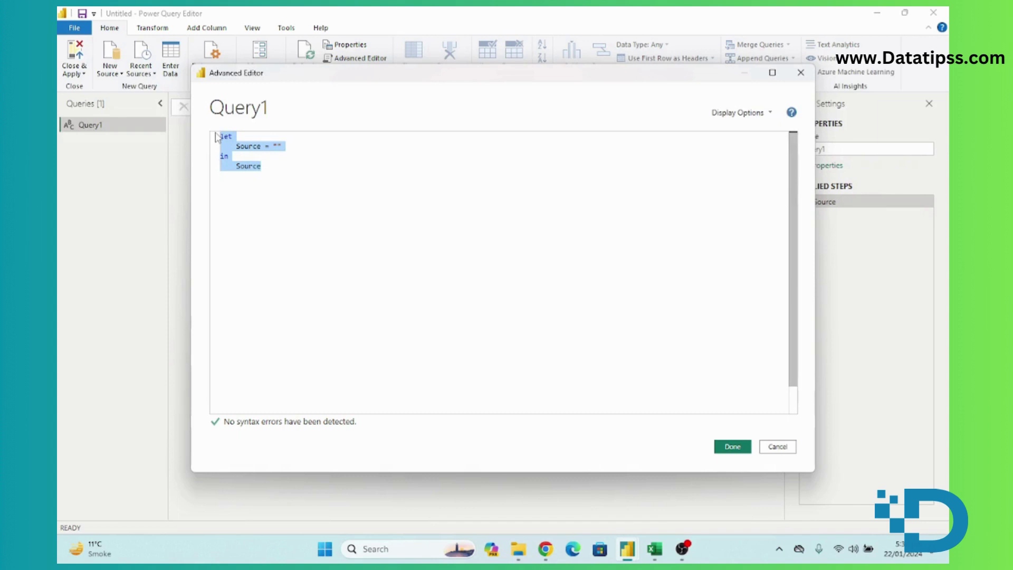
key("ctrl+v")
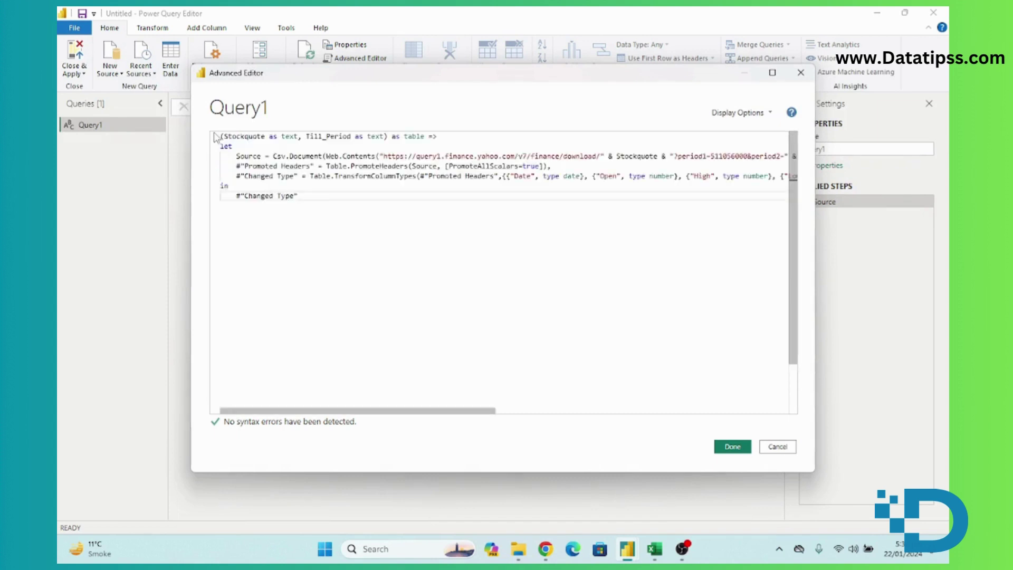
Examine the source URL and the use of Stockquote and Till_Period in Query1's code, and apply the function.
left_click(343, 170)
left_click(404, 156)
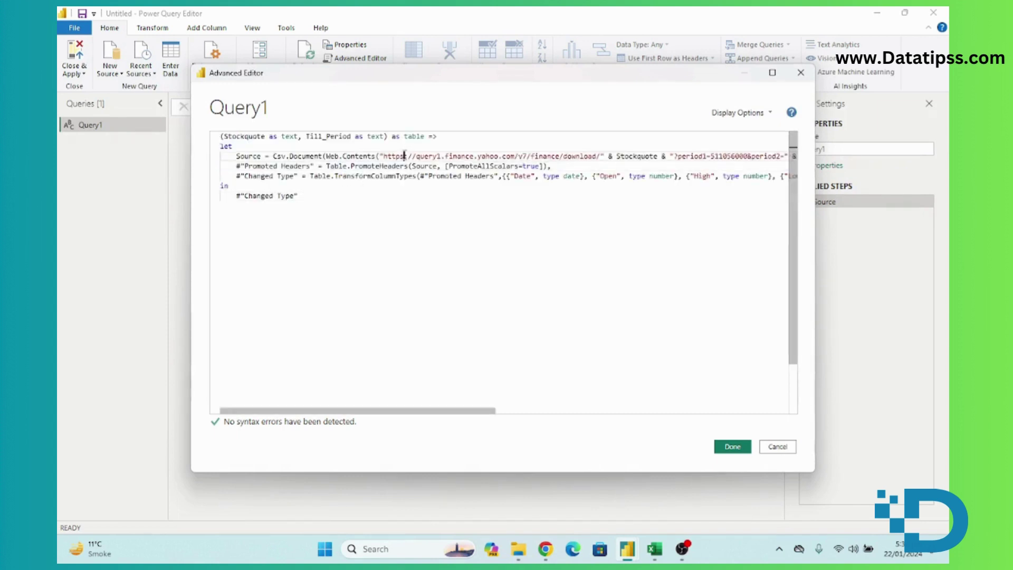
mouse_move(396, 411)
left_mouse_down()
mouse_move(634, 414)
mouse_move(669, 405)
mouse_move(388, 401)
left_mouse_up()
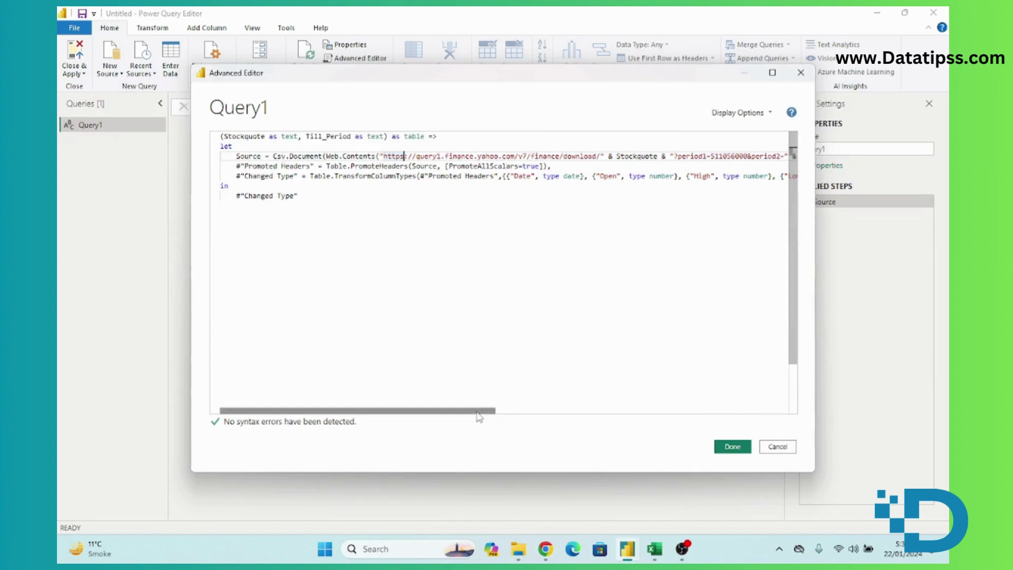
scroll(404, 156, "right", 5)
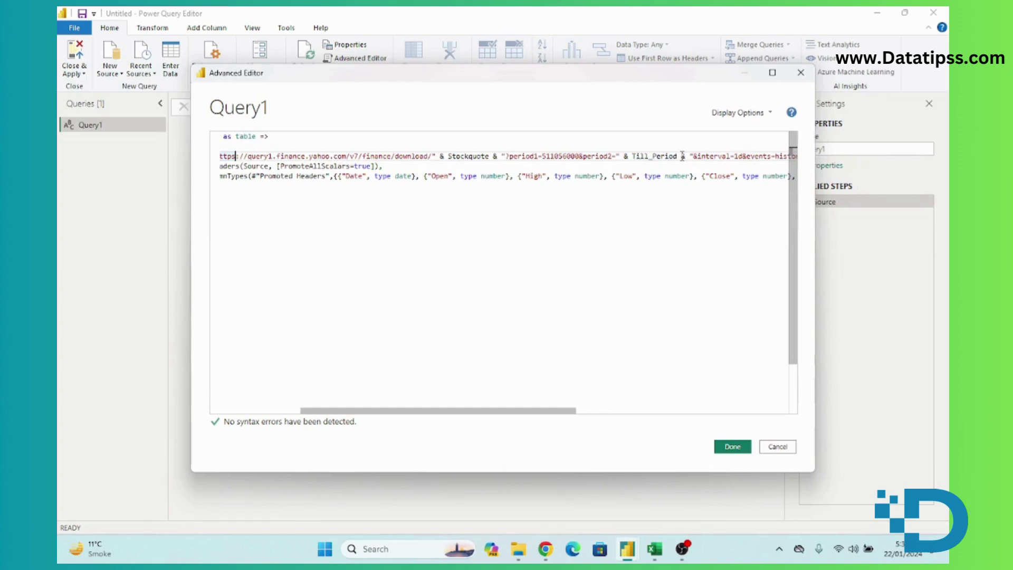
left_click_drag(581, 411, 630, 380)
left_click_drag(548, 156, 501, 156)
left_click(519, 158)
left_click_drag(581, 419, 396, 398)
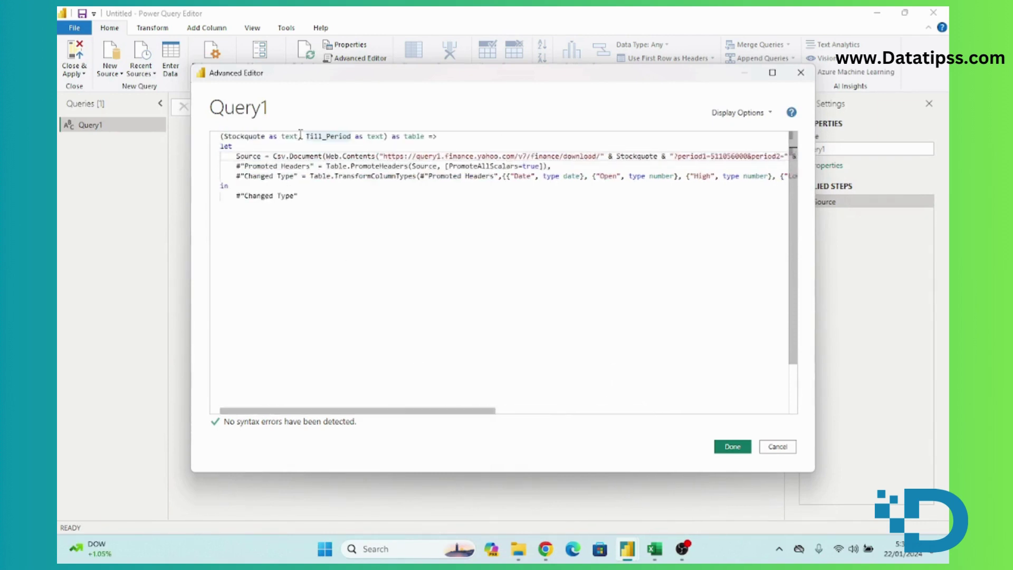
left_click_drag(492, 411, 426, 415)
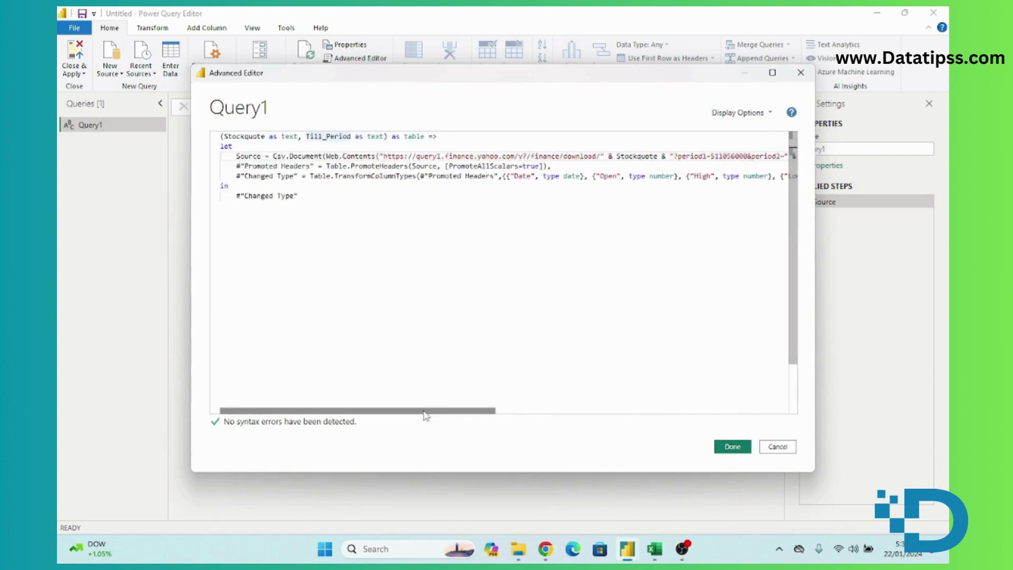
left_click(733, 447)
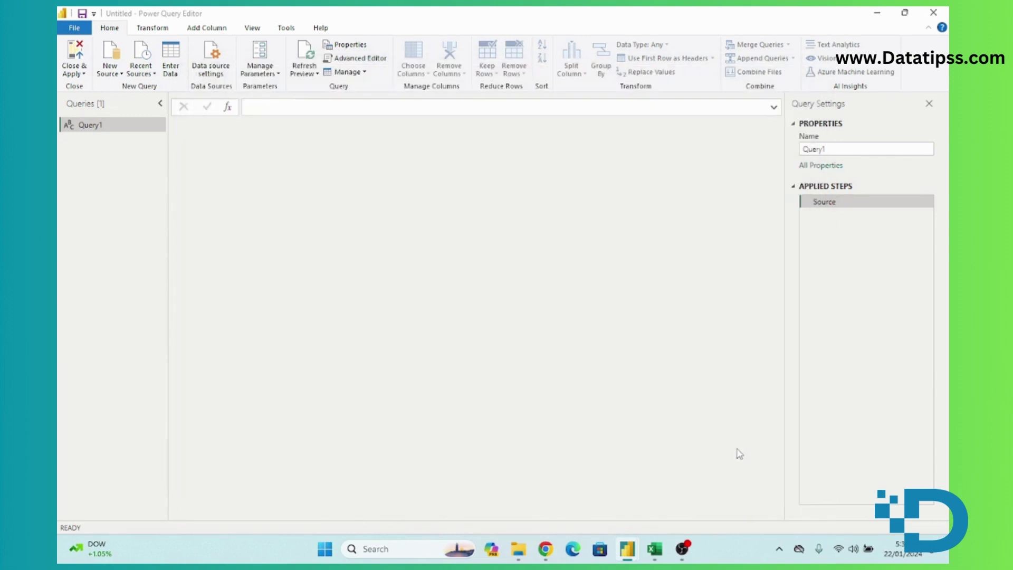
Set the function's Stockquote parameter to MSFT and leave Till_Period empty.
left_click(267, 165)
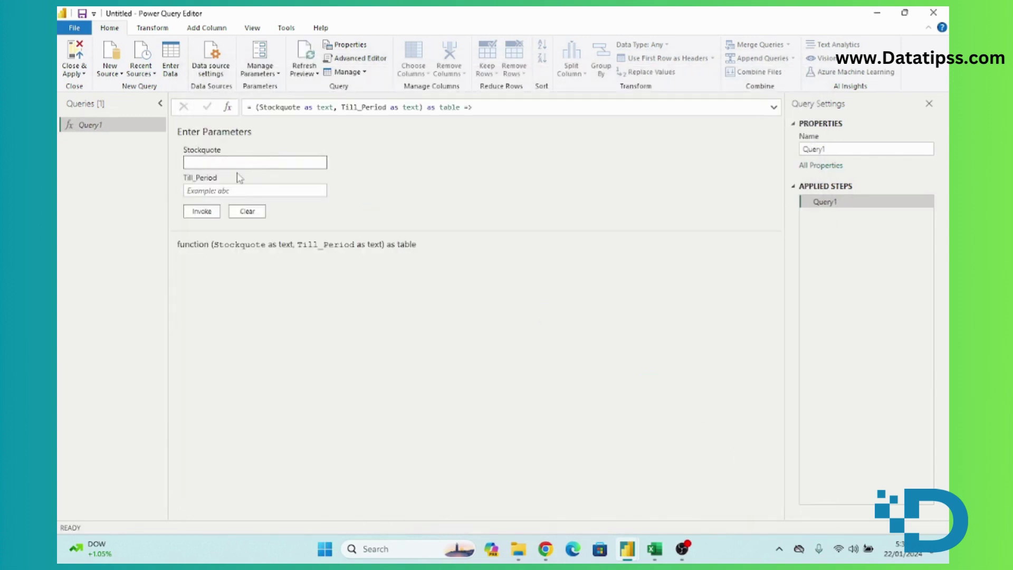
left_click(197, 190)
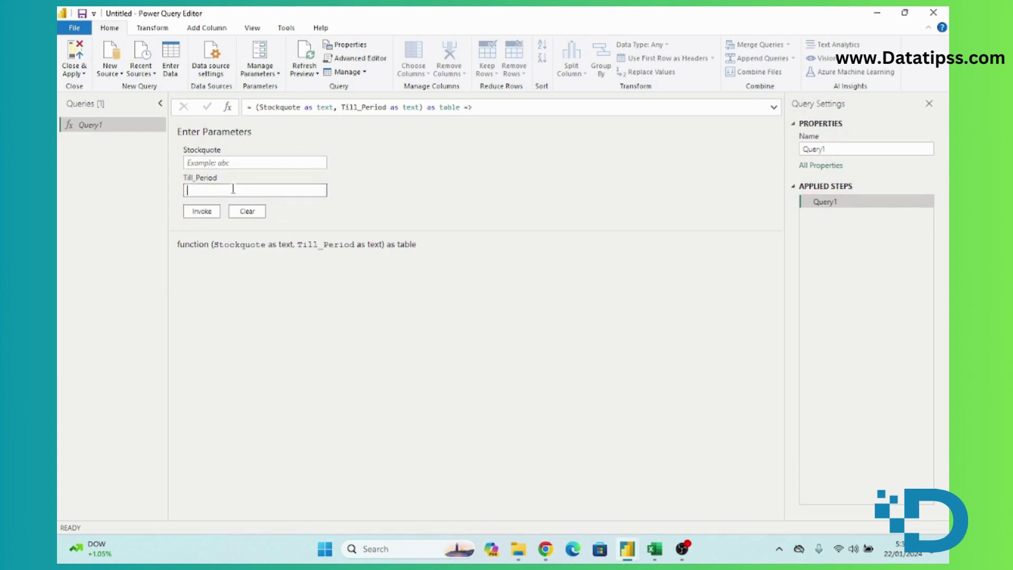
left_click(211, 162)
left_click(219, 191)
double_click(219, 191)
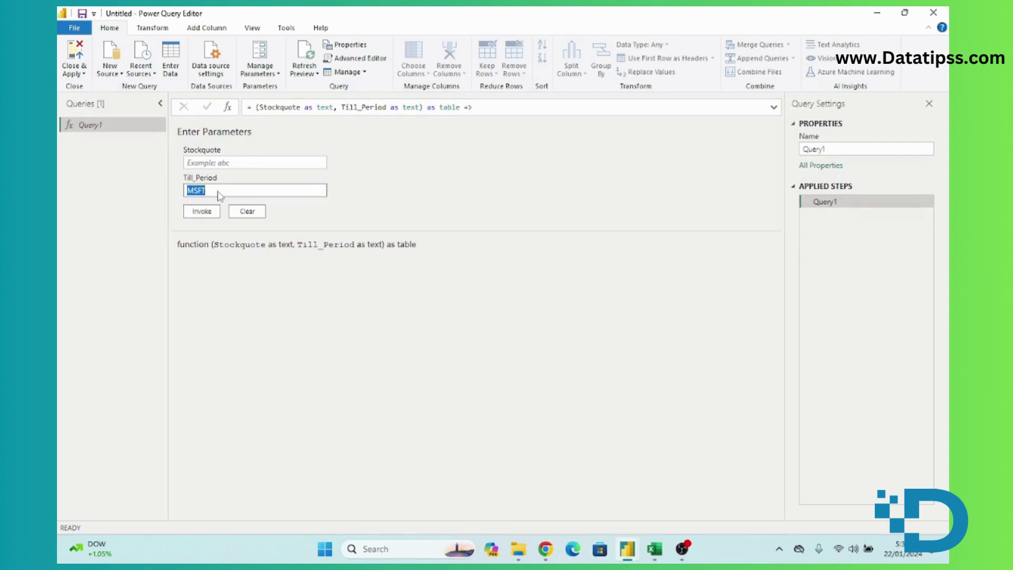
left_click(201, 161)
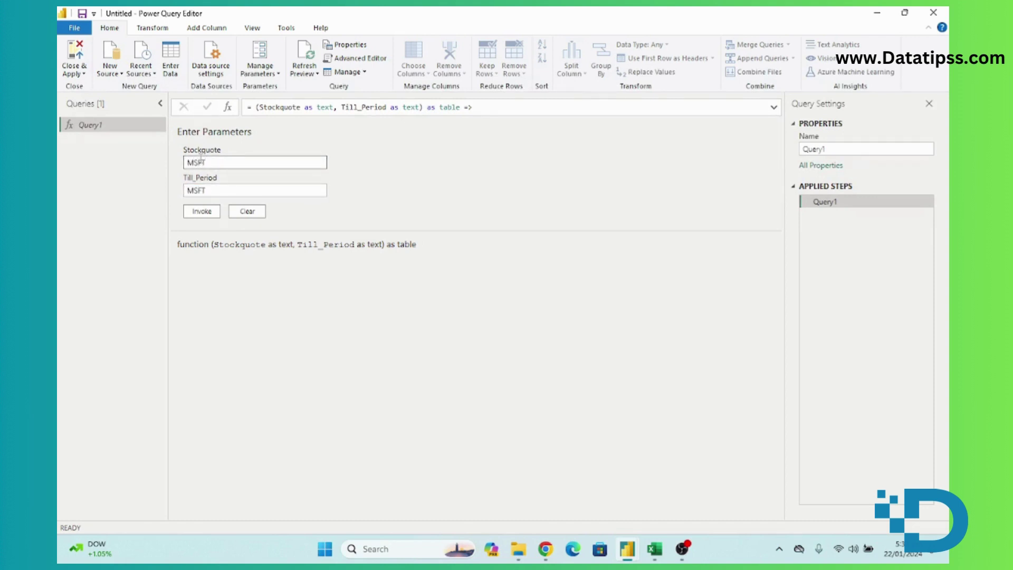
double_click(212, 190)
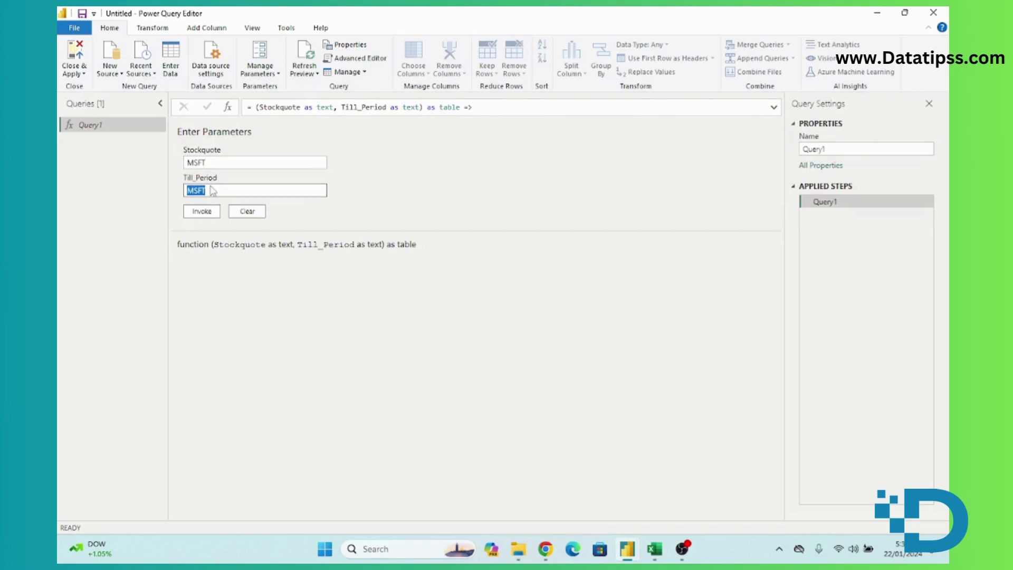
key("BackSpace")
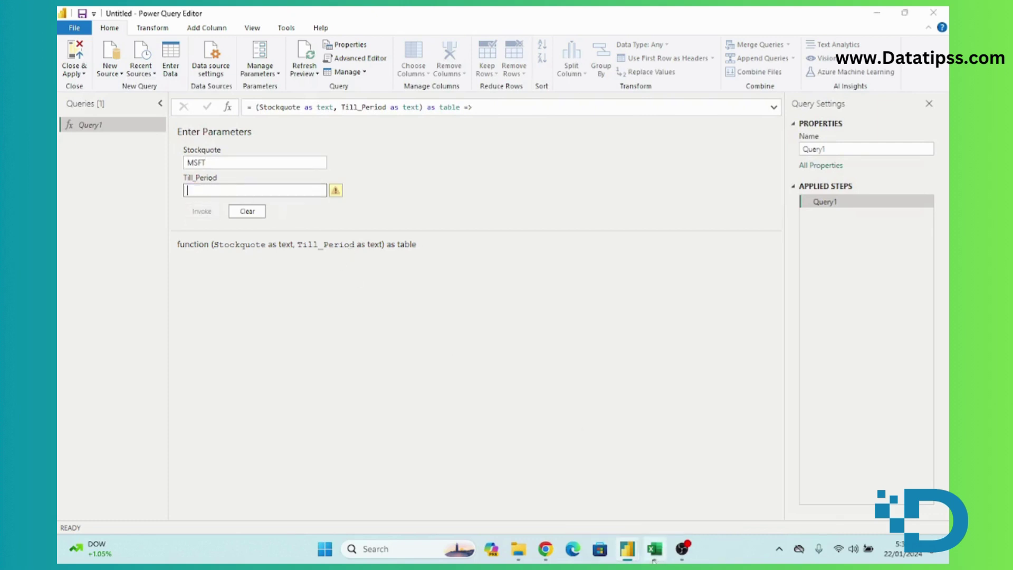
Switch to the Excel workbook, check the formulas in A2 and B2 on Sheet4, and copy the timestamp in B2.
left_click(657, 547)
left_click(192, 192)
left_click(136, 186)
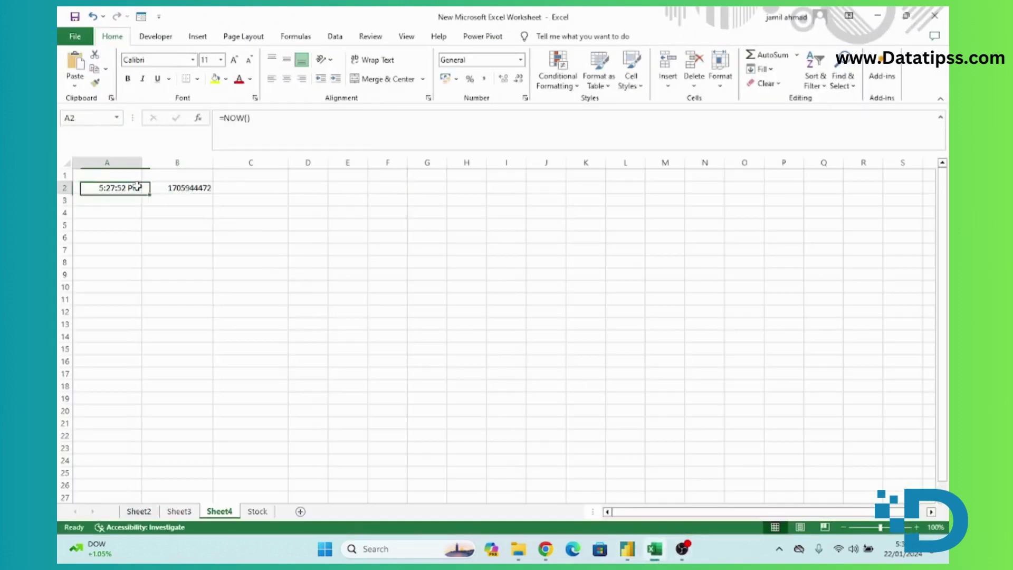
left_click(169, 210)
left_click(119, 189)
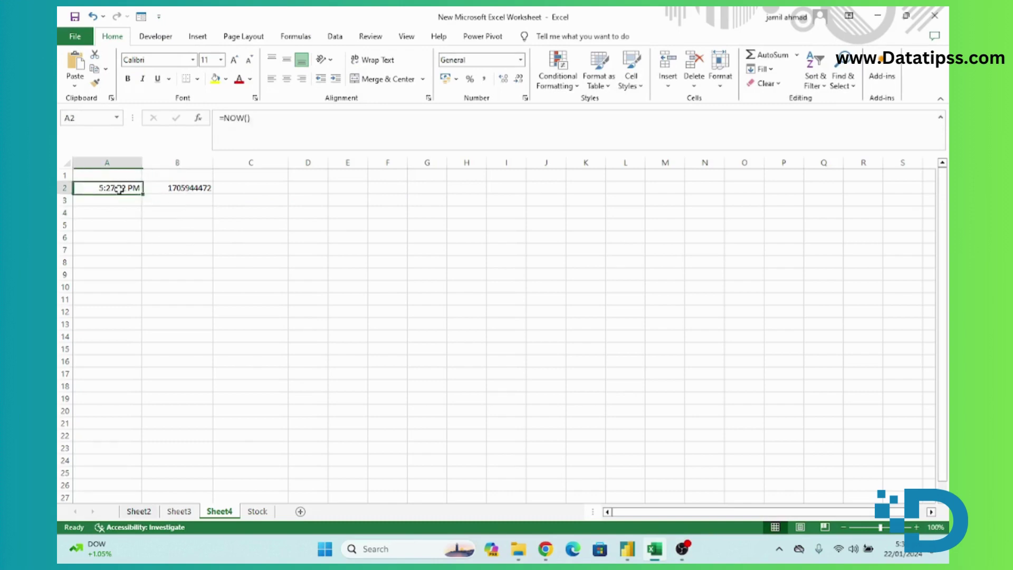
left_click(154, 184)
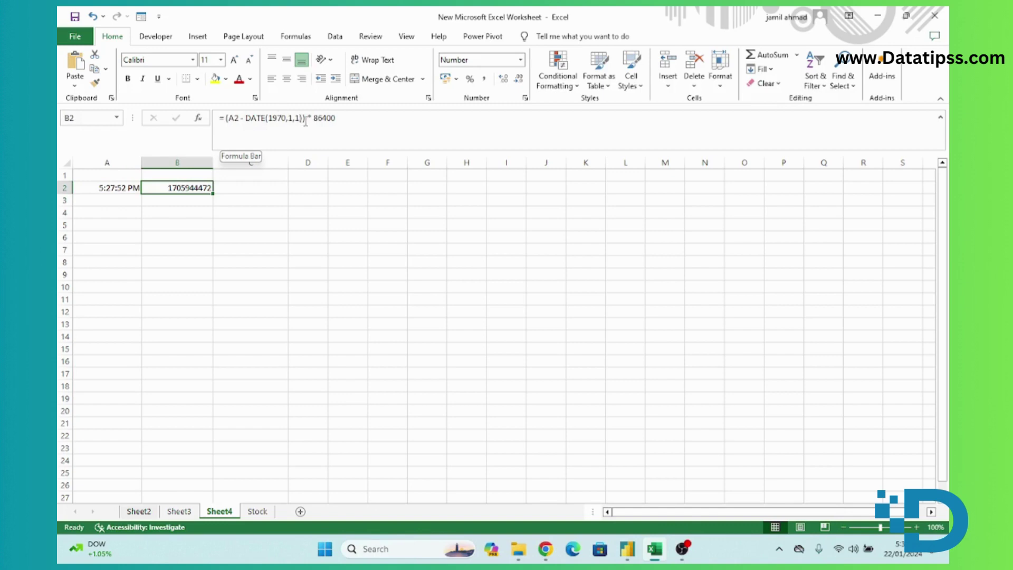
left_click(248, 201)
left_click(251, 239)
left_click(188, 190)
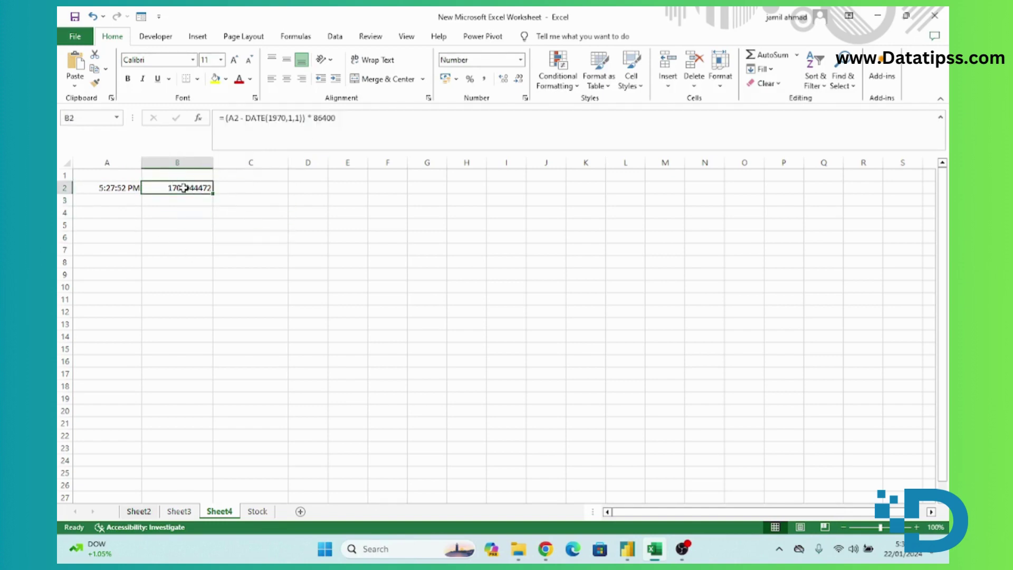
key("ctrl+c")
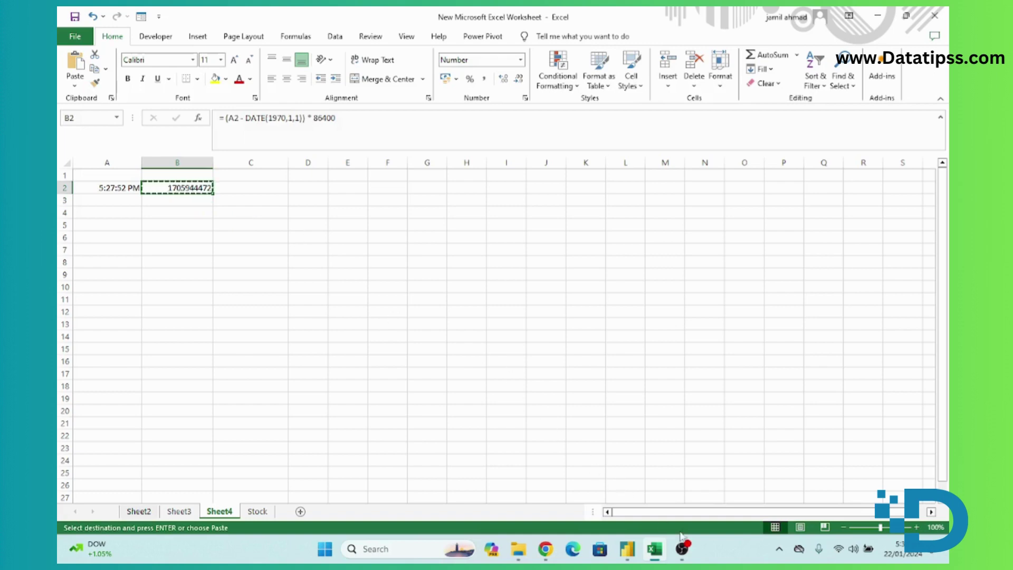
mouse_move(637, 554)
left_click(691, 475)
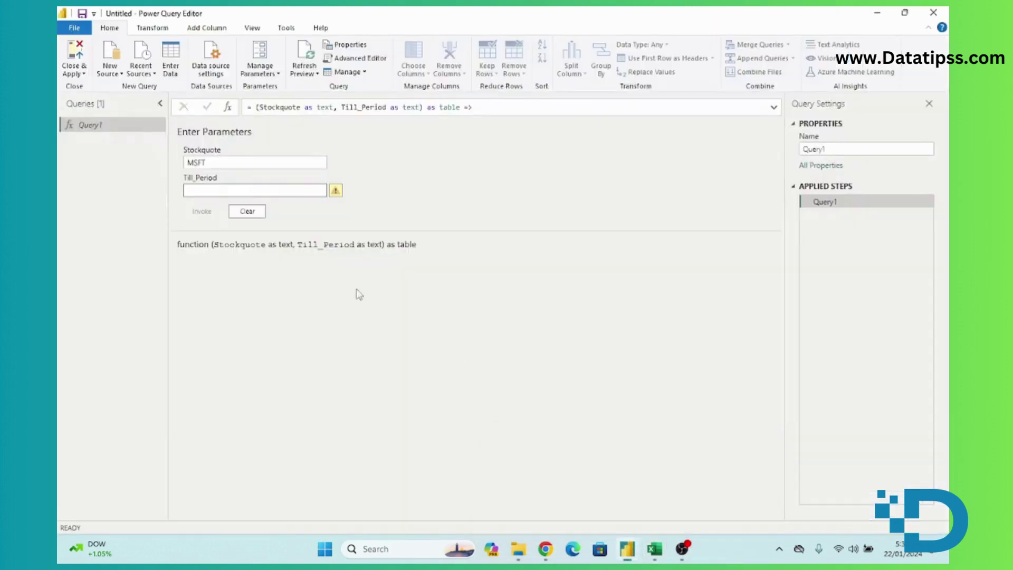
left_click(246, 189)
key("ctrl+v")
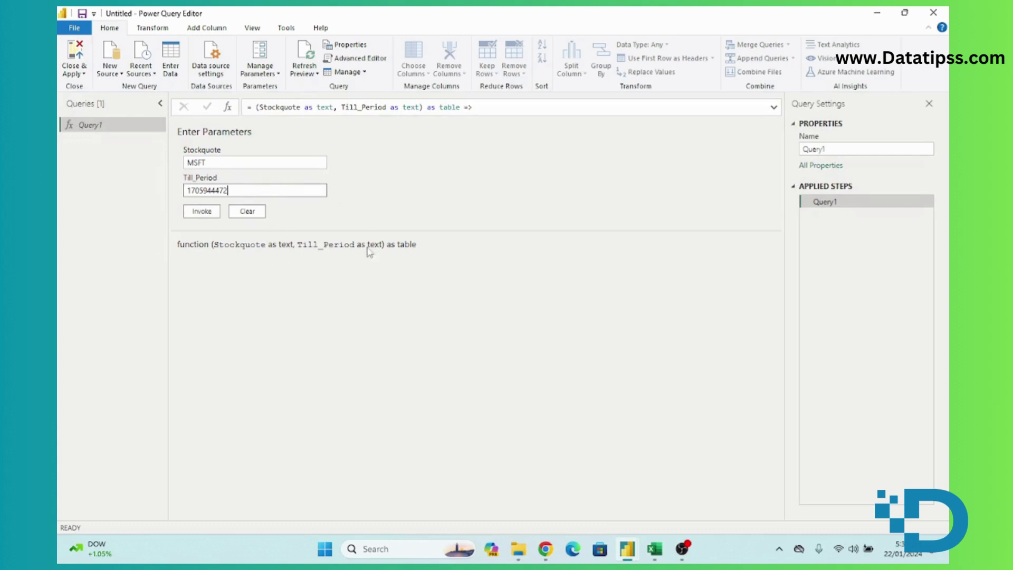
left_click(198, 211)
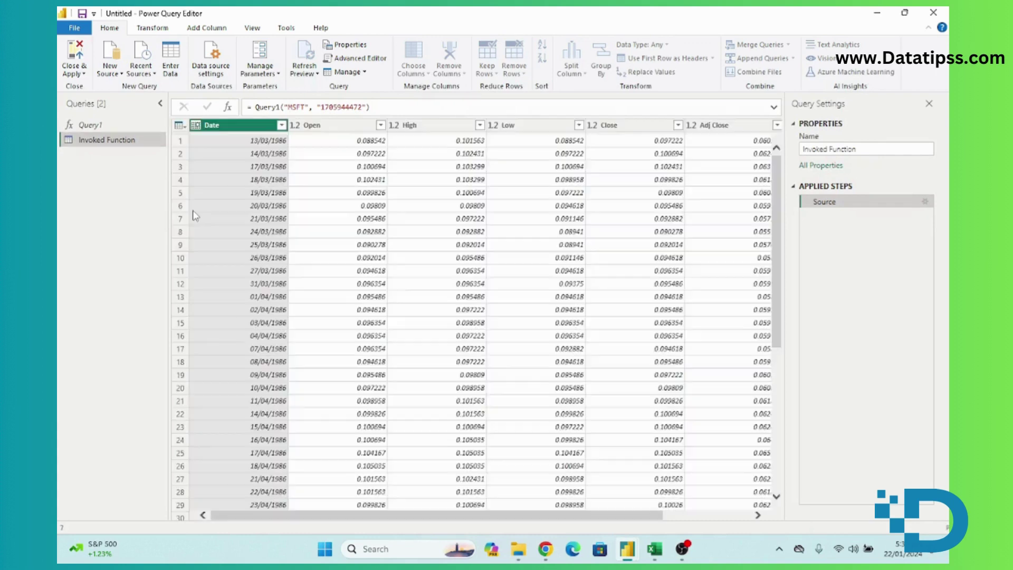
Sort the Invoked Function query by Date in descending order and check the timestamp argument in its Advanced Editor code.
left_click(281, 125)
left_click(123, 156)
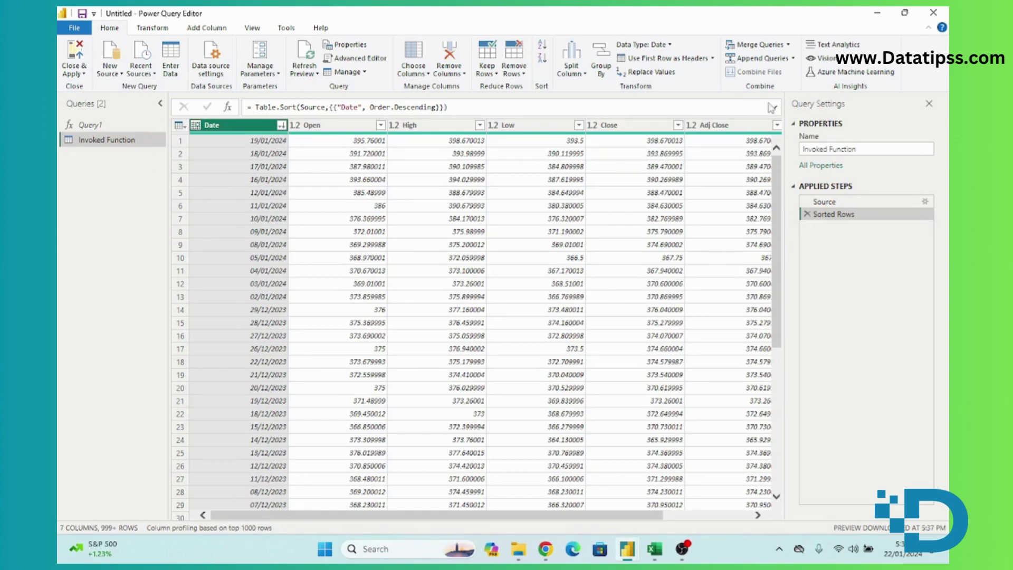
left_click(329, 60)
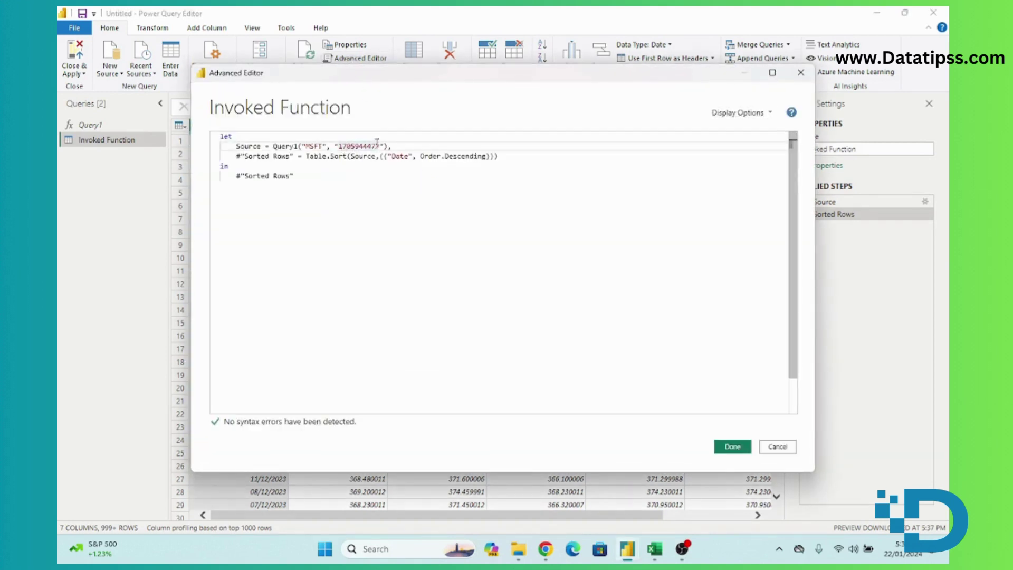
left_click_drag(378, 147, 338, 146)
left_click(347, 146)
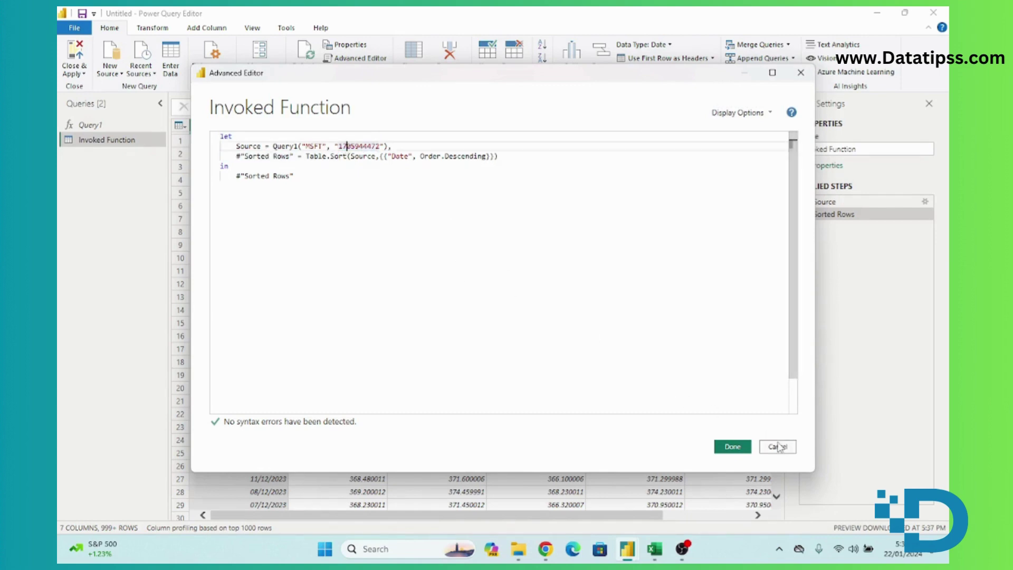
left_click(733, 447)
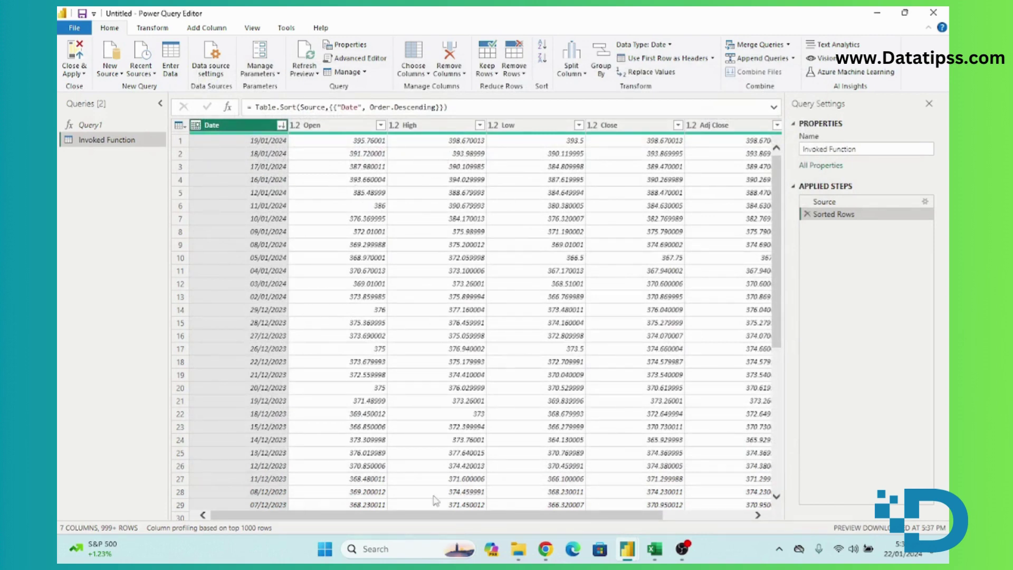
left_click_drag(409, 516, 504, 517)
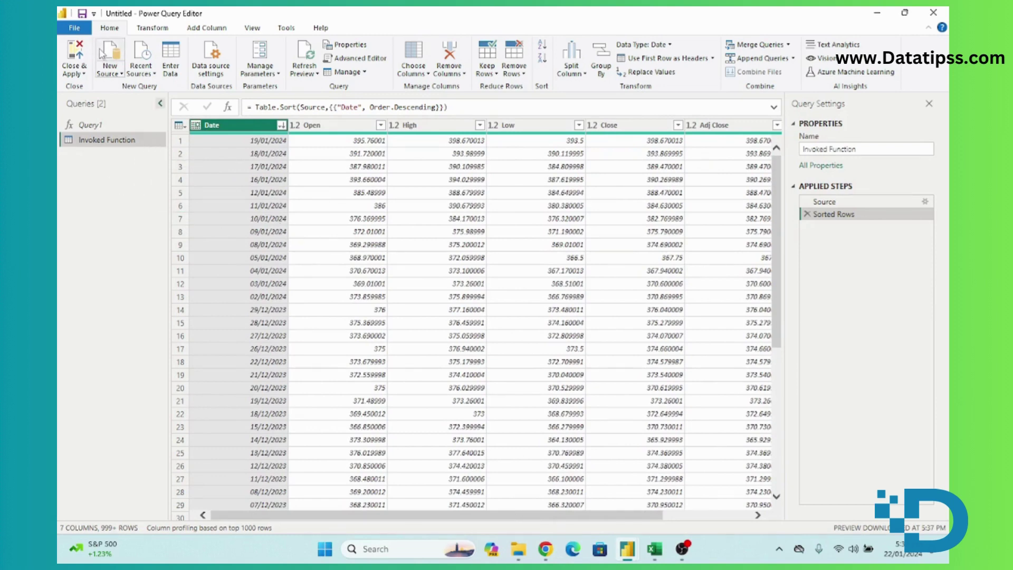
Close Power Query Editor applying the changes, and expand the Invoked Function table's fields in Power BI Desktop.
left_click(79, 29)
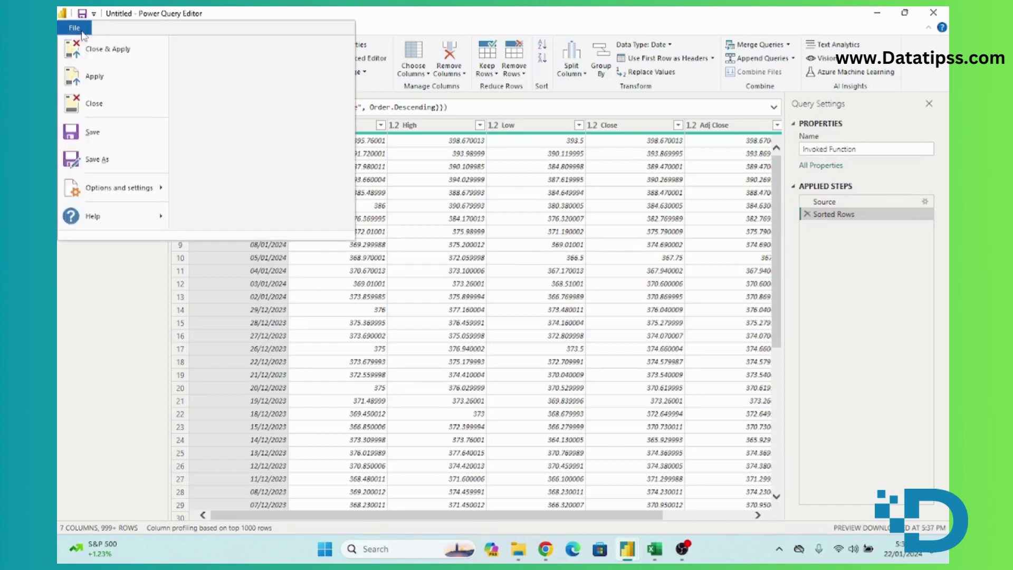
left_click(122, 59)
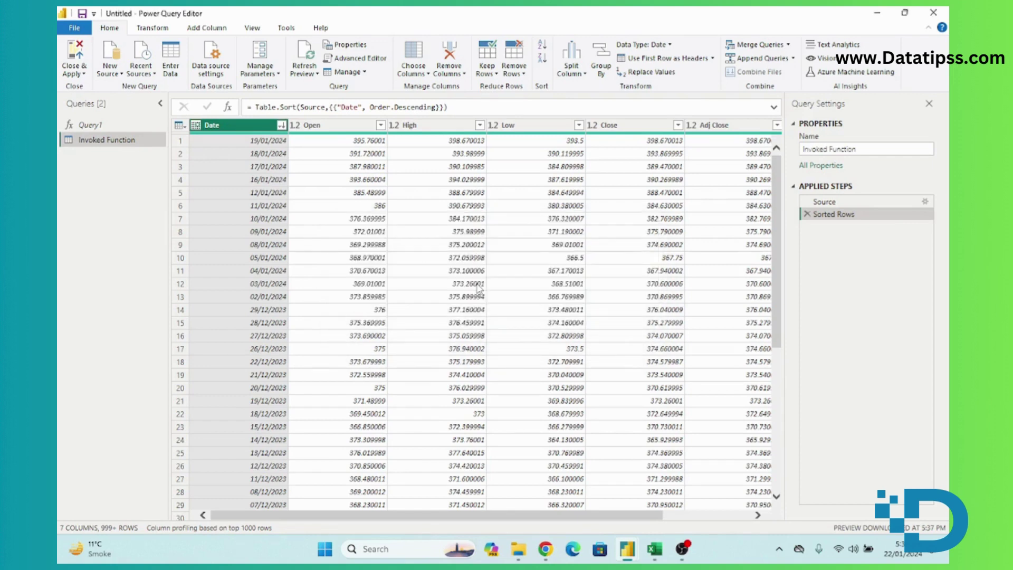
left_click(74, 74)
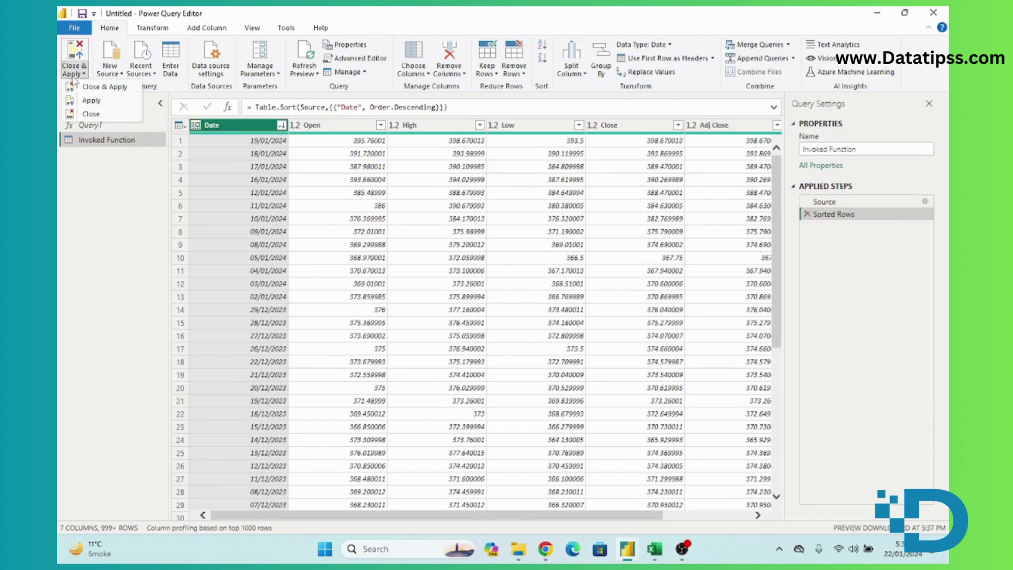
left_click(104, 89)
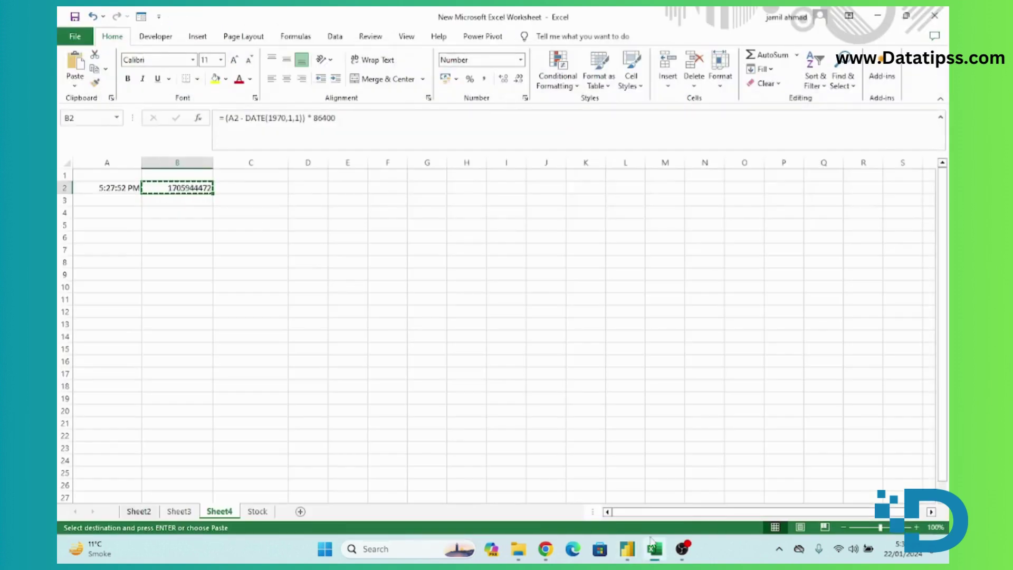
left_click(627, 550)
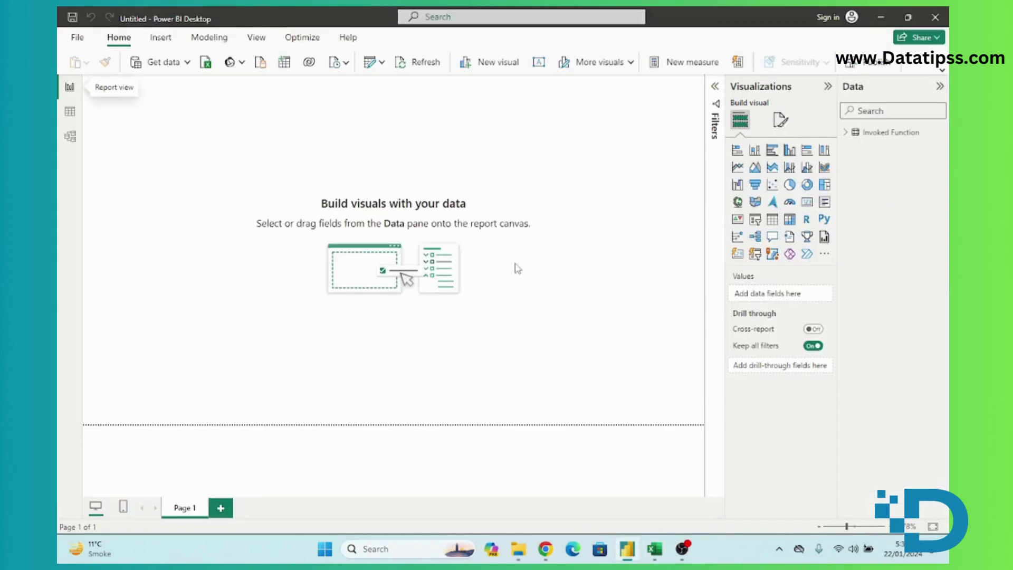
left_click(846, 132)
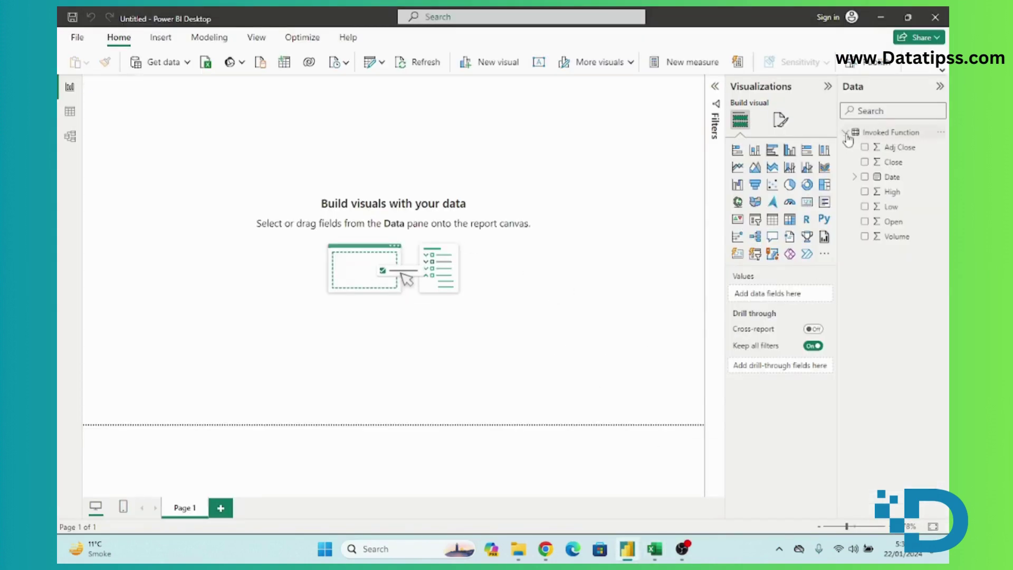
Sort the Invoked Function data by Date ascending in Table view, check its first rows, and return to Report view.
left_click(69, 112)
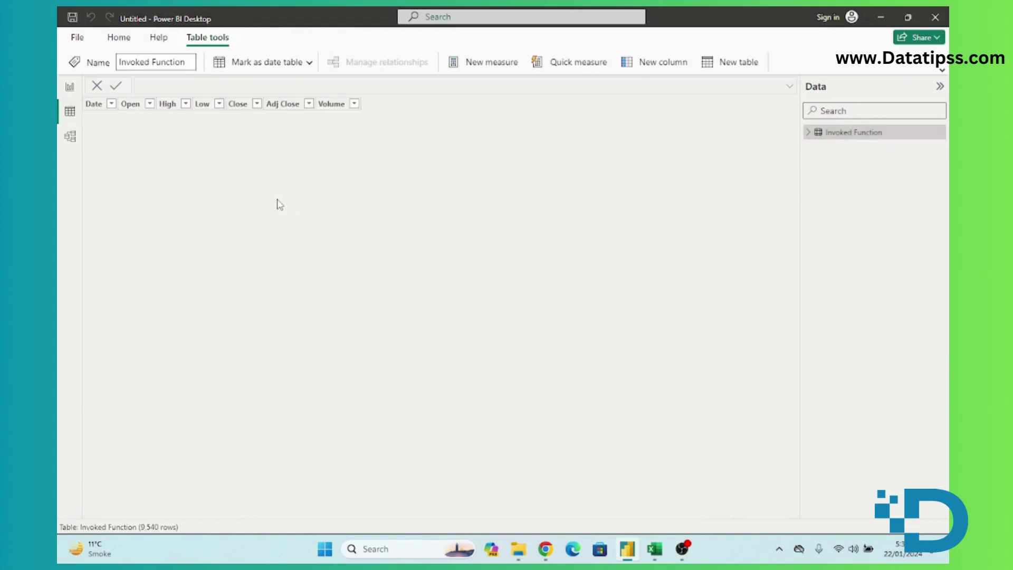
scroll(182, 236, "down", 12)
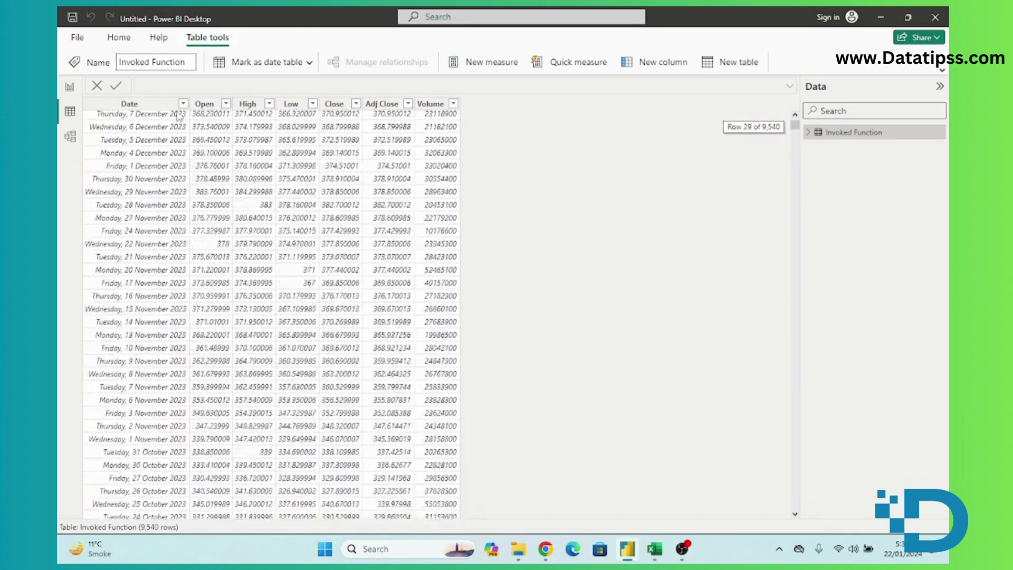
left_click(178, 105)
left_click(183, 103)
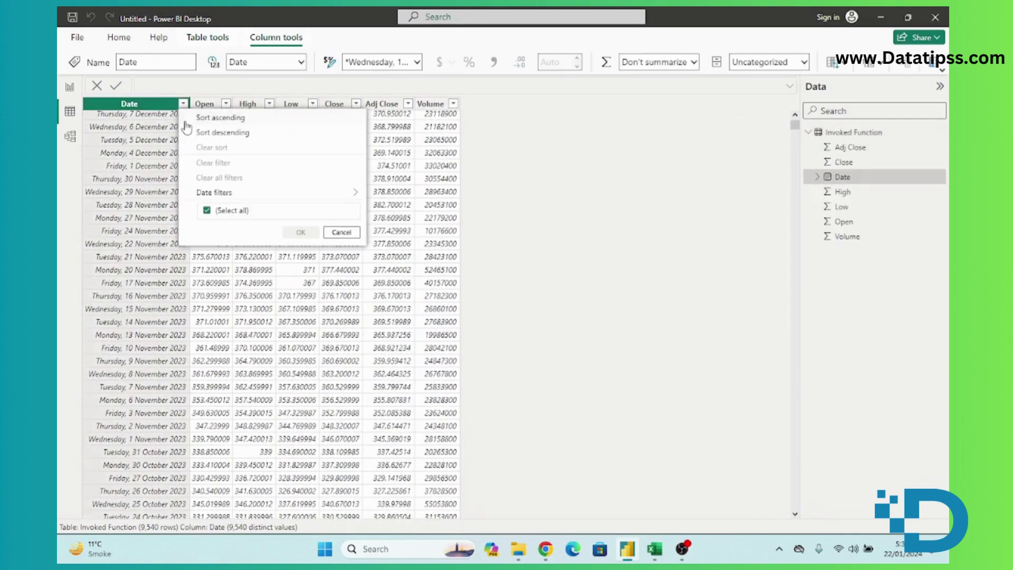
left_click(221, 118)
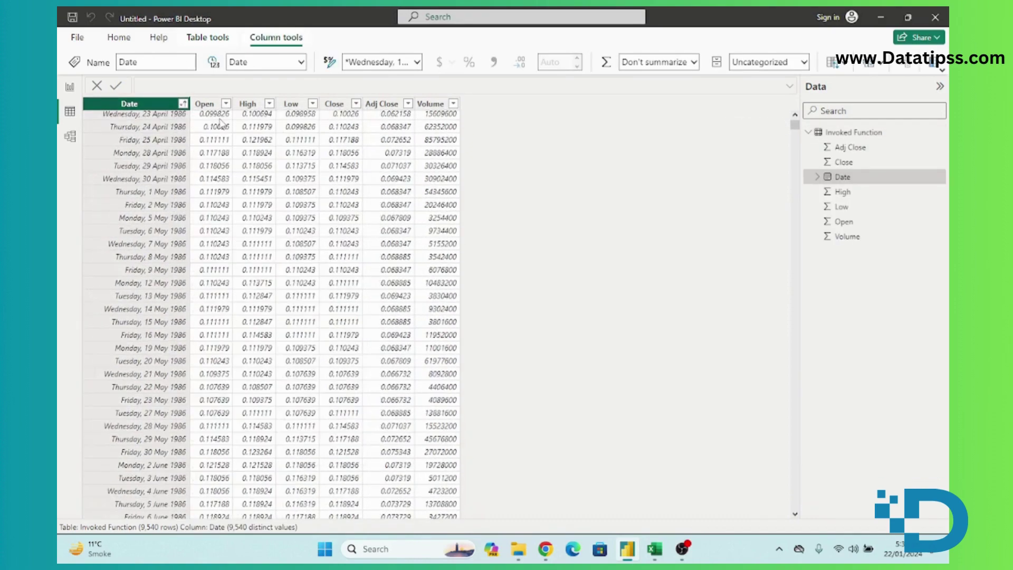
scroll(158, 235, "up", 10)
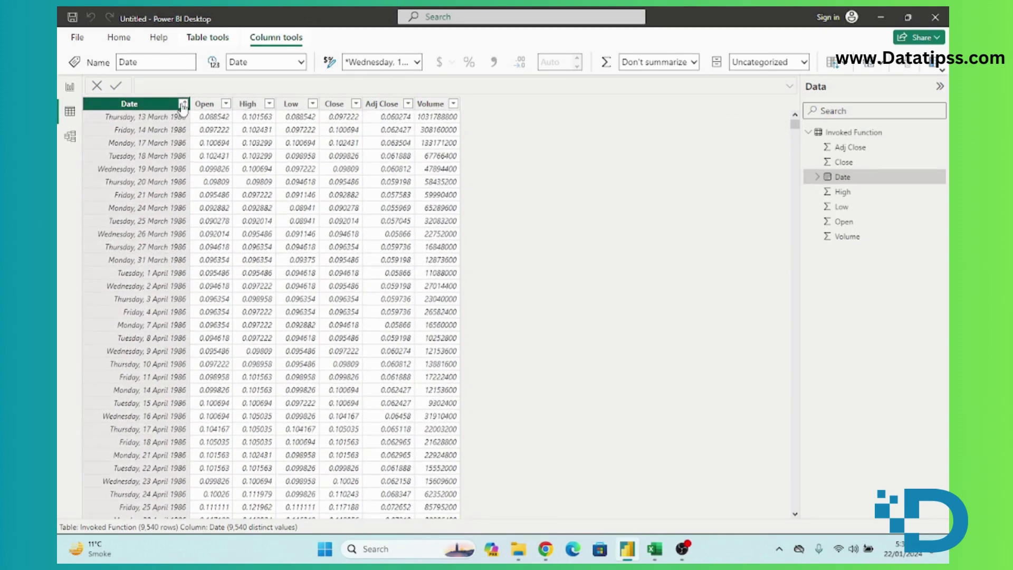
left_click(70, 88)
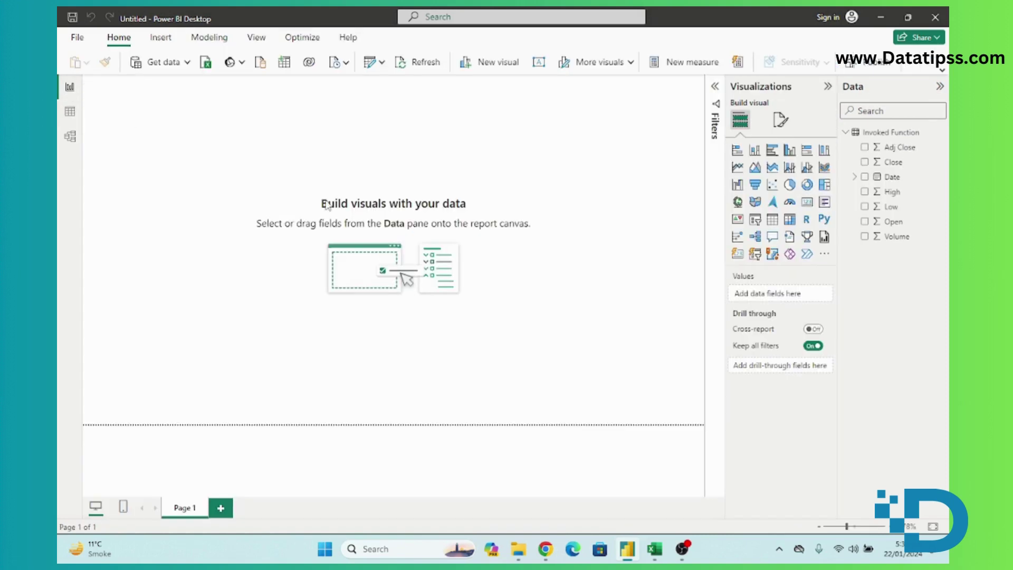
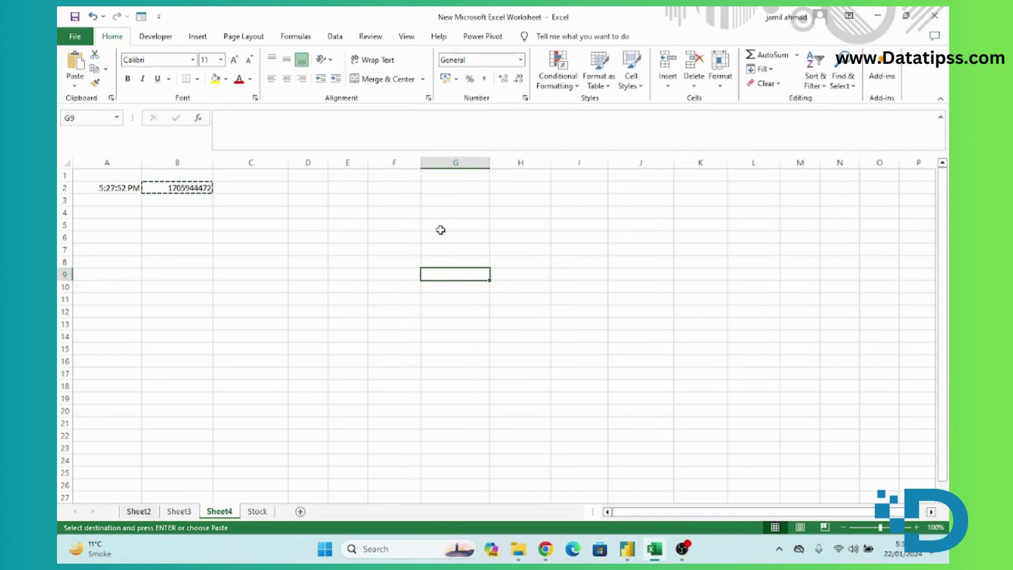
Widen column A slightly on Sheet4 of the Excel workbook.
left_click(232, 195)
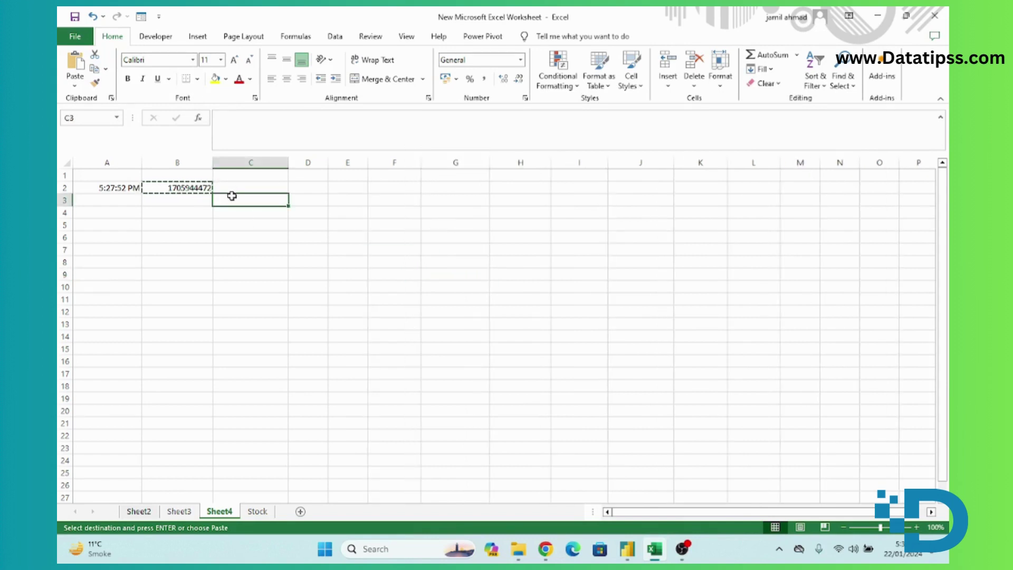
left_click(192, 214)
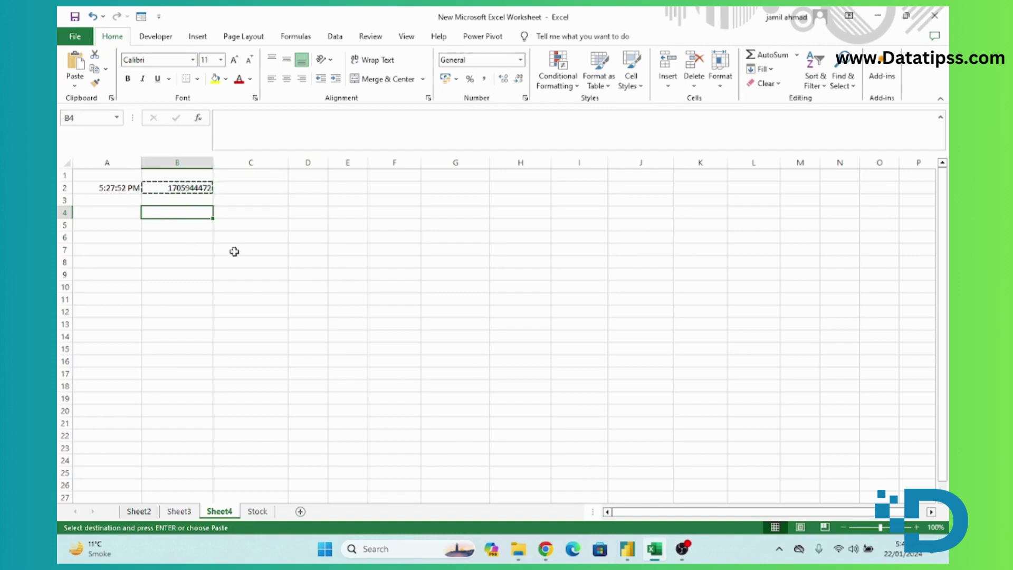
left_click_drag(143, 161, 151, 160)
left_click_drag(223, 162, 222, 162)
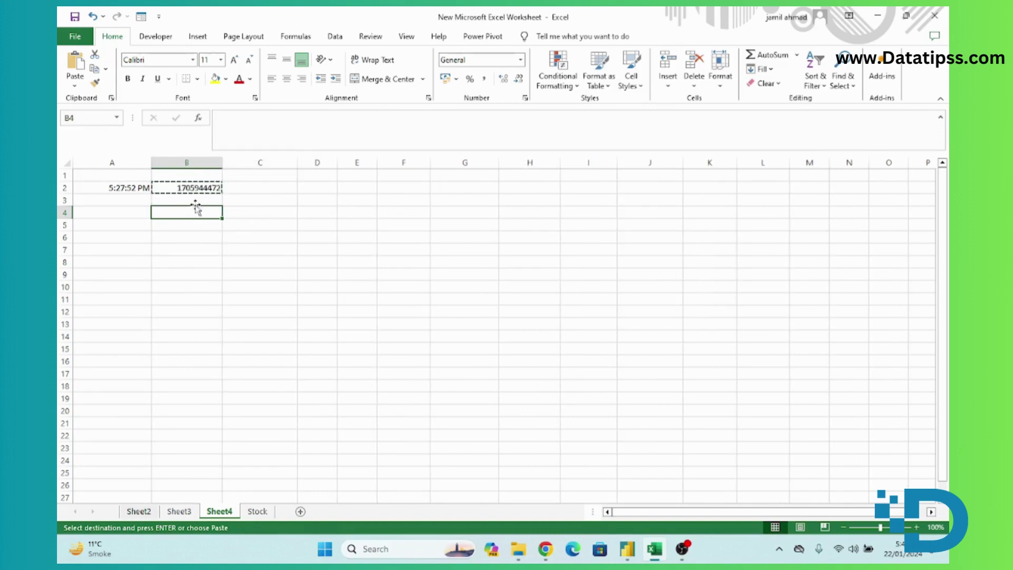
left_click(183, 236)
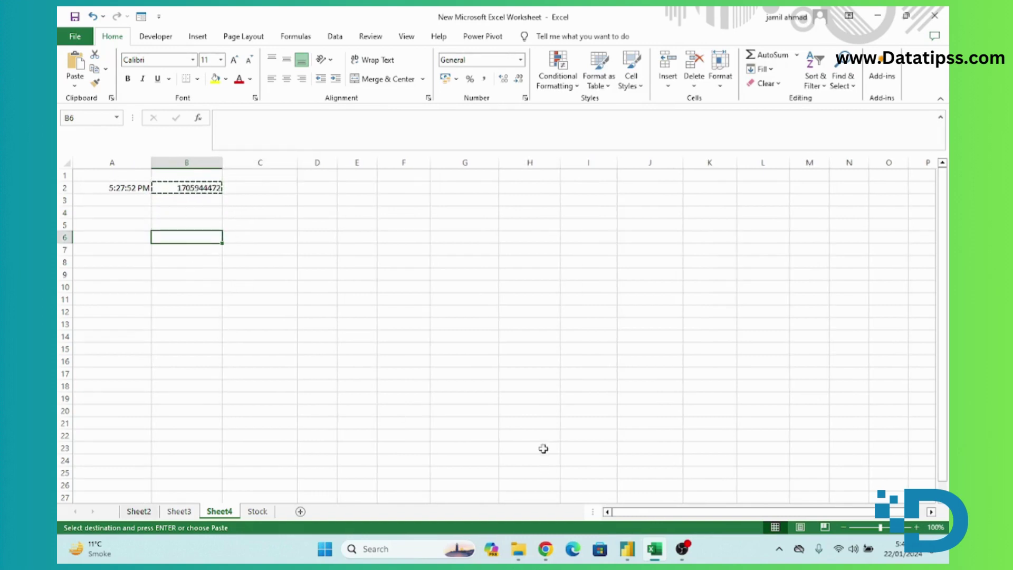
Switch to Power BI Desktop, review the Invoked Function rows in Table view, and return to Report view.
mouse_move(549, 551)
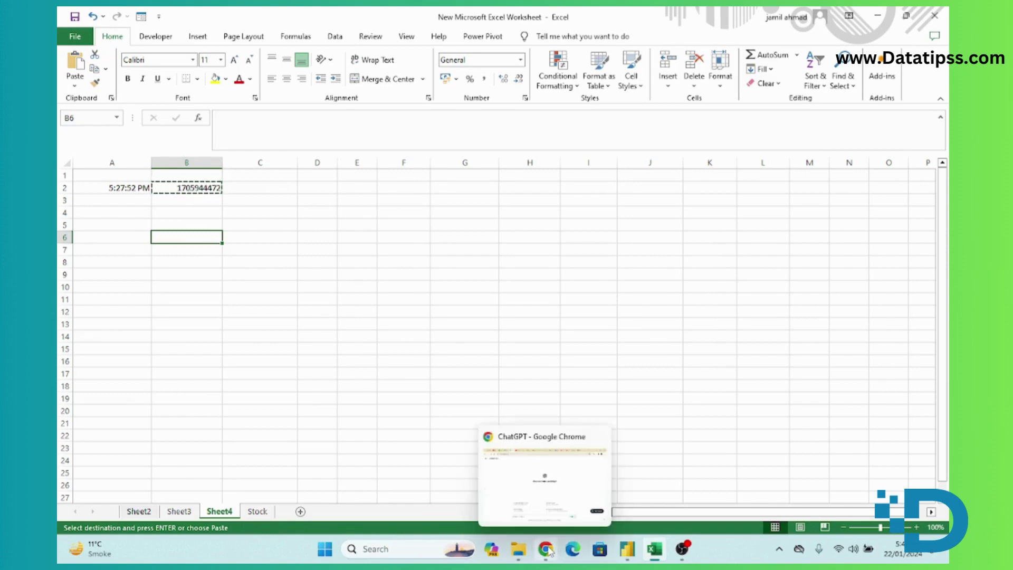
mouse_move(657, 552)
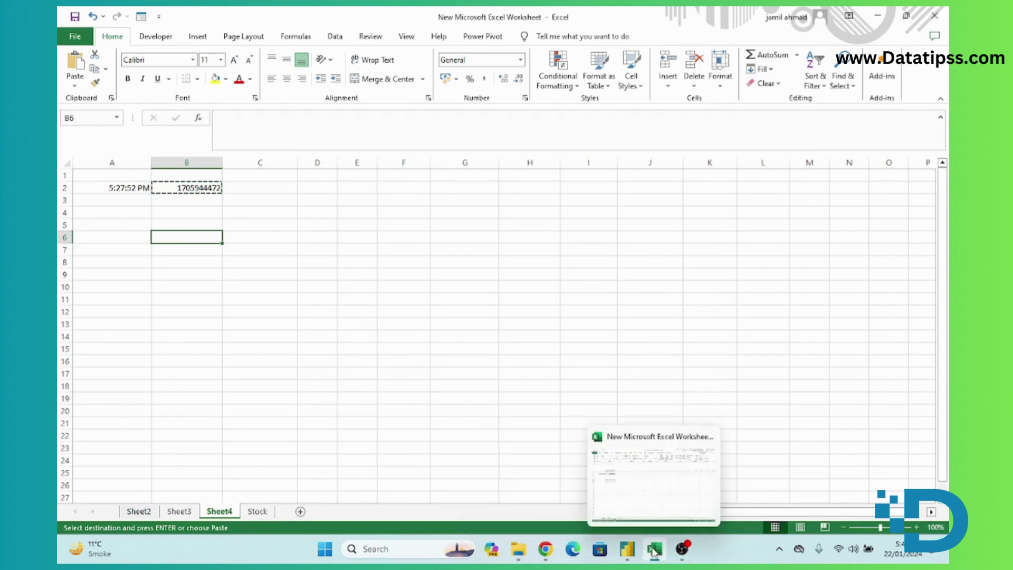
left_click(627, 549)
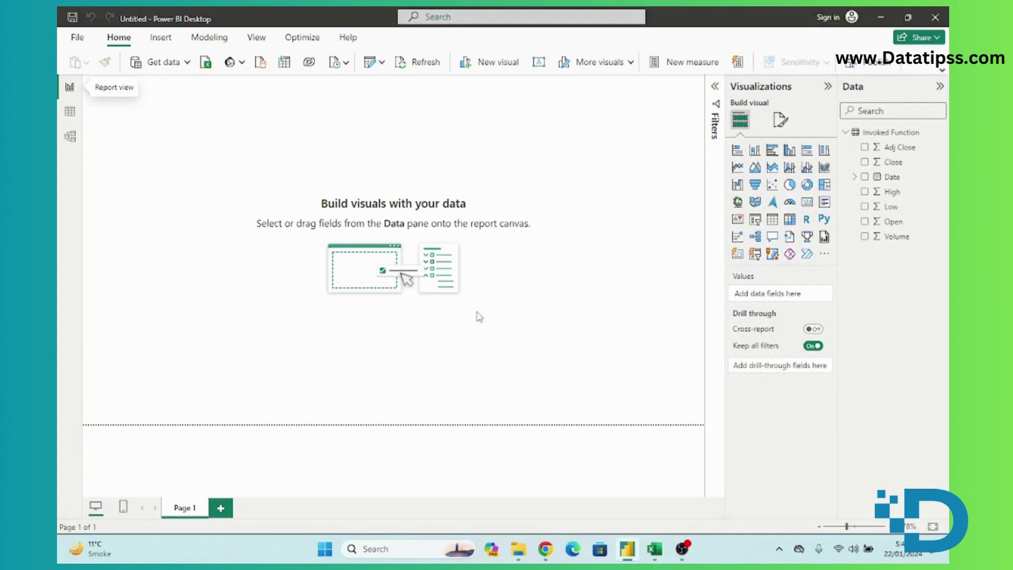
left_click(71, 112)
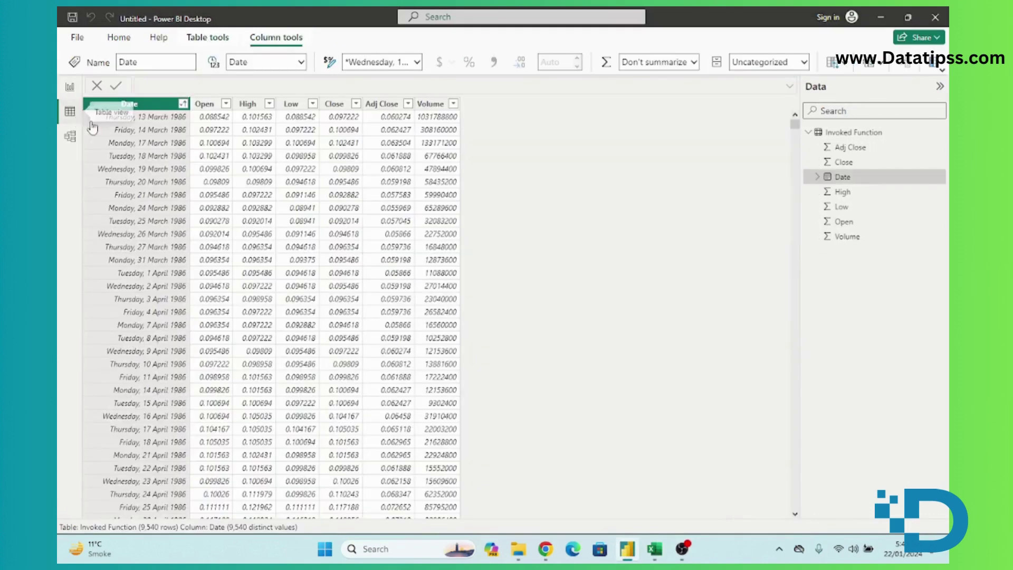
scroll(170, 215, "down", 10)
scroll(170, 215, "up", 10)
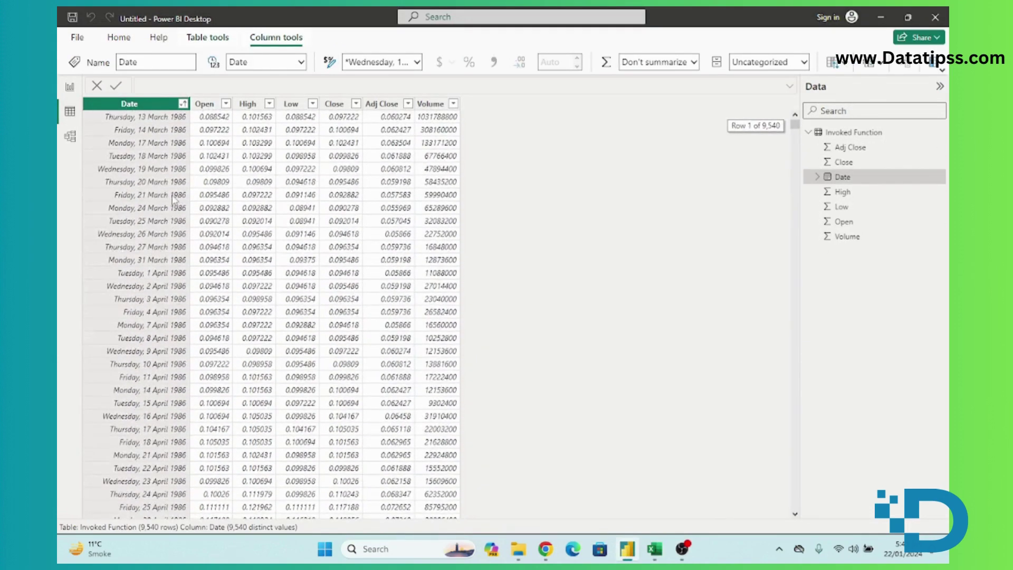
left_click(70, 88)
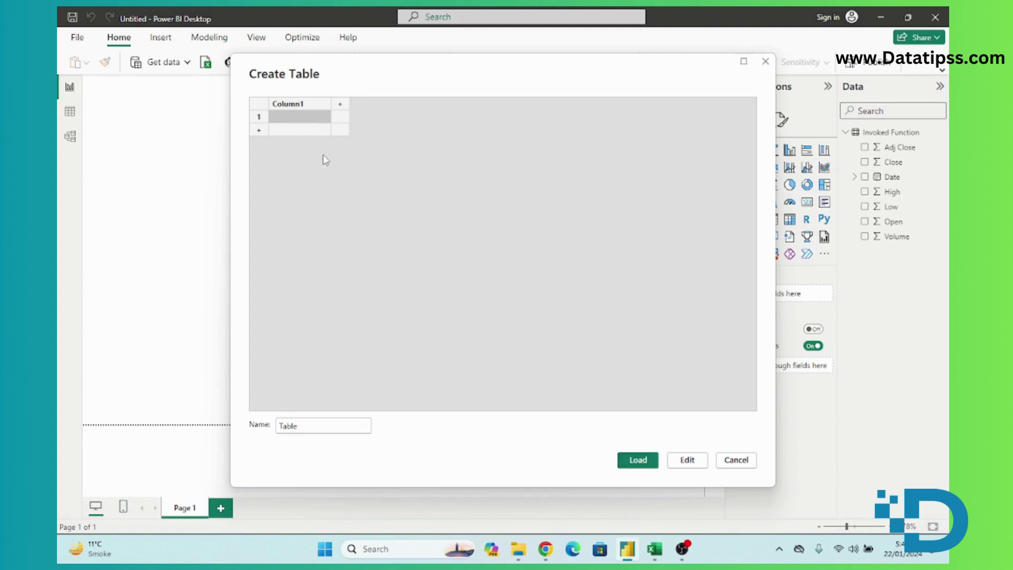
Open the blank one-column table named Table for editing in Power Query Editor, and close the editor without applying the changes.
left_click(685, 465)
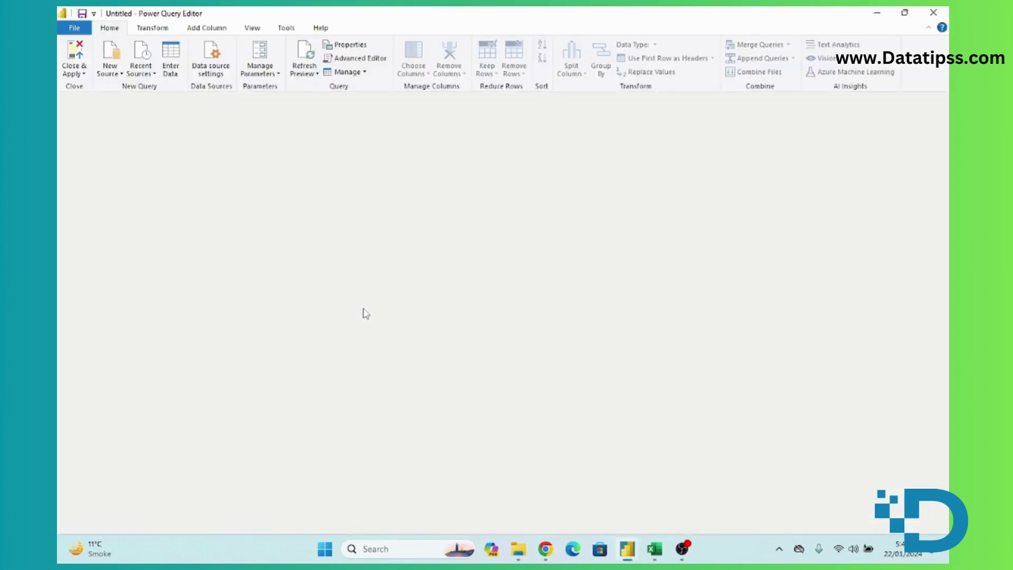
mouse_move(556, 555)
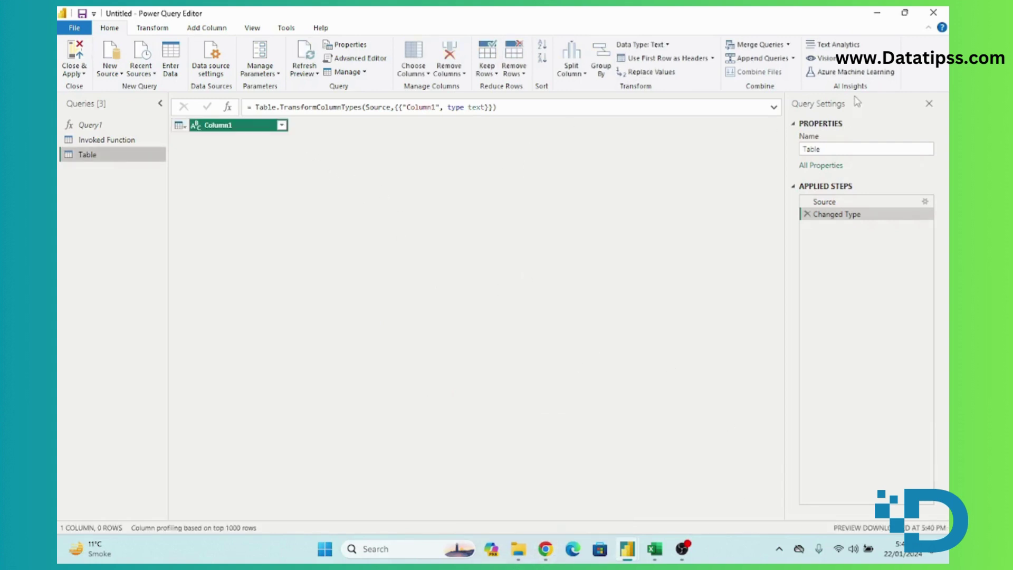
left_click(928, 103)
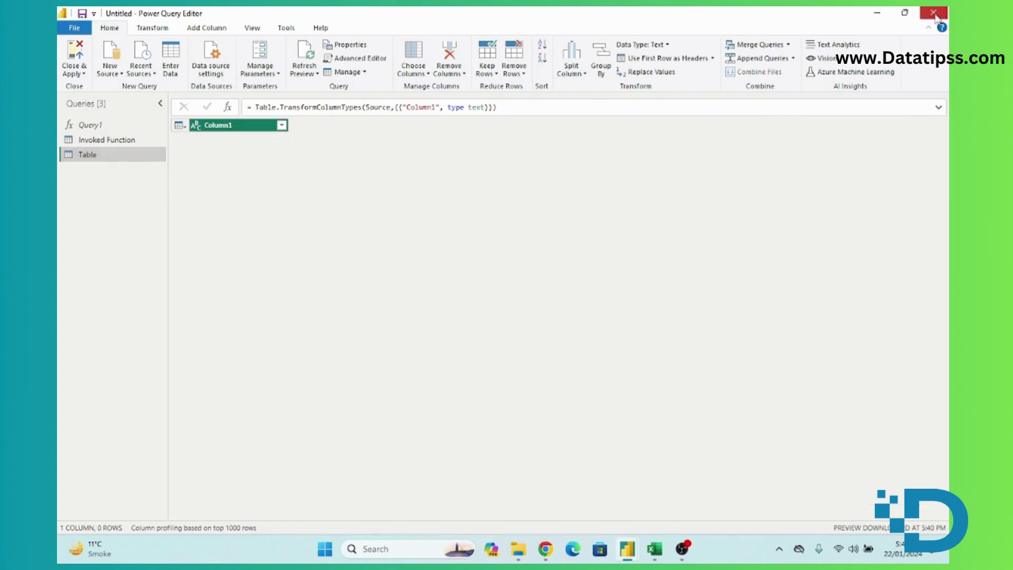
key("alt+F4")
left_click(547, 302)
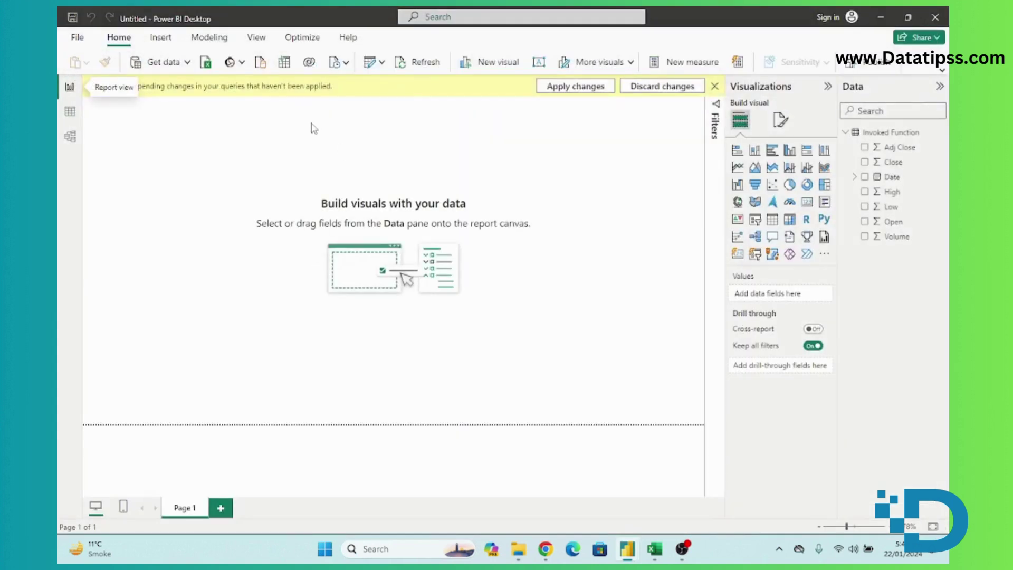
left_click(382, 63)
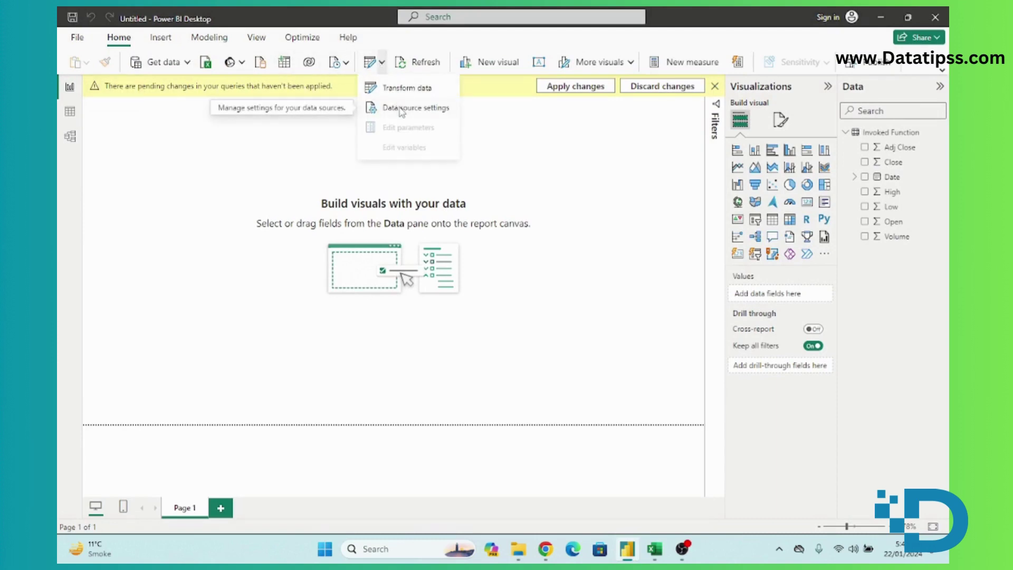
left_click(351, 97)
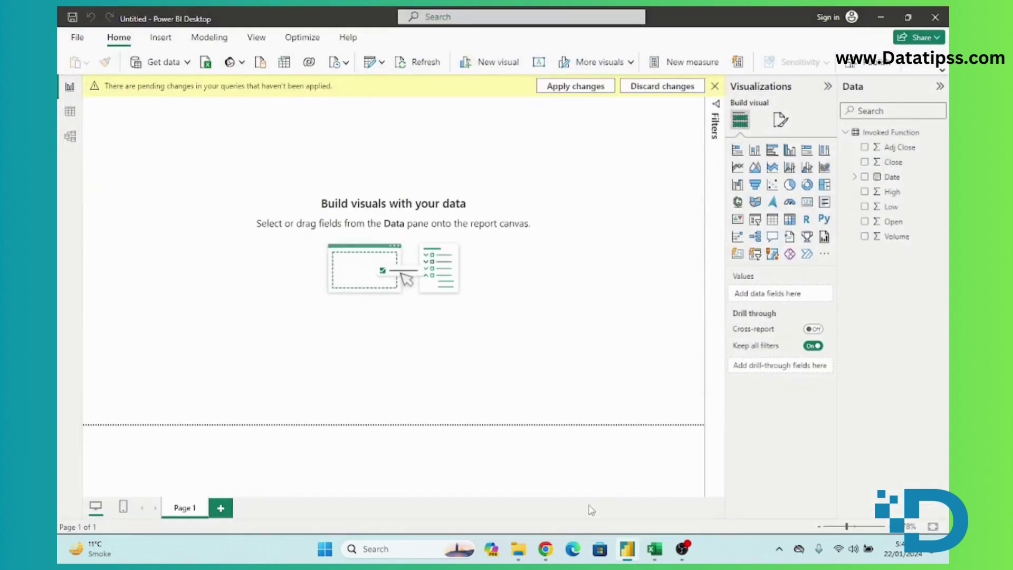
Switch to ChatGPT in Chrome and request at least 10 Yahoo Finance symbols, names only, in a table layout.
left_click(546, 554)
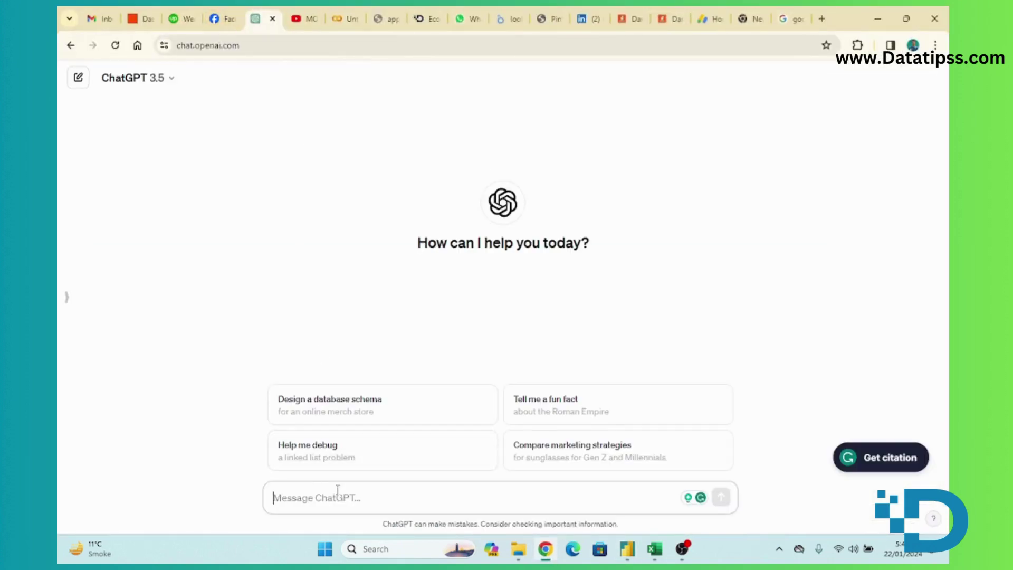
type("in")
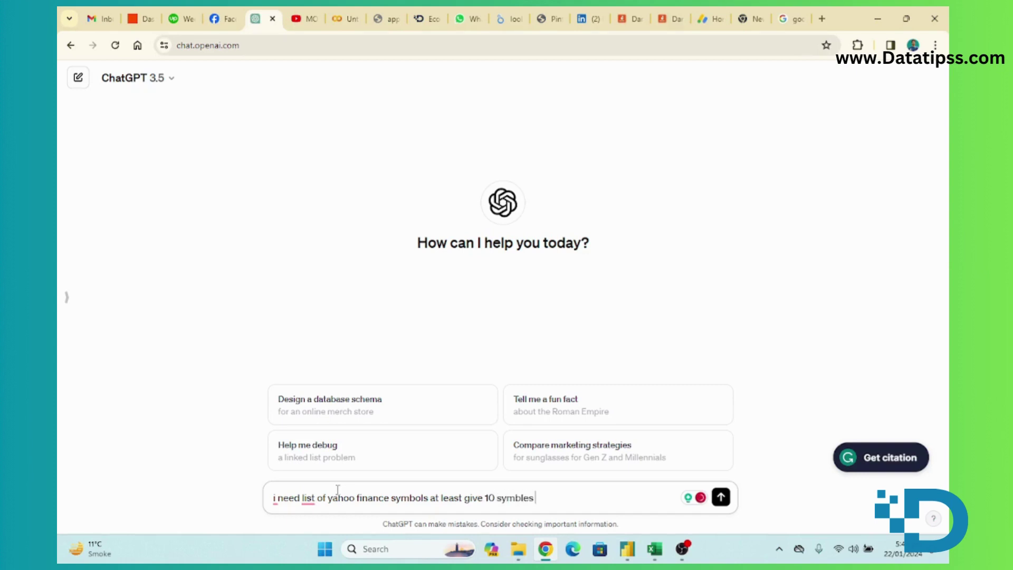
key("BackSpace")
key("BackSpace")
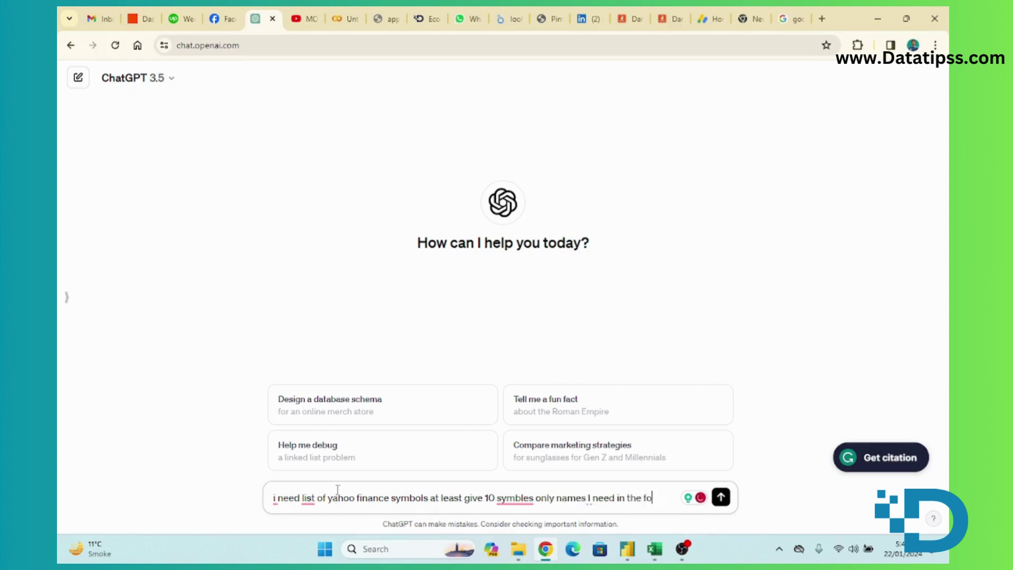
type("rm of table tayout")
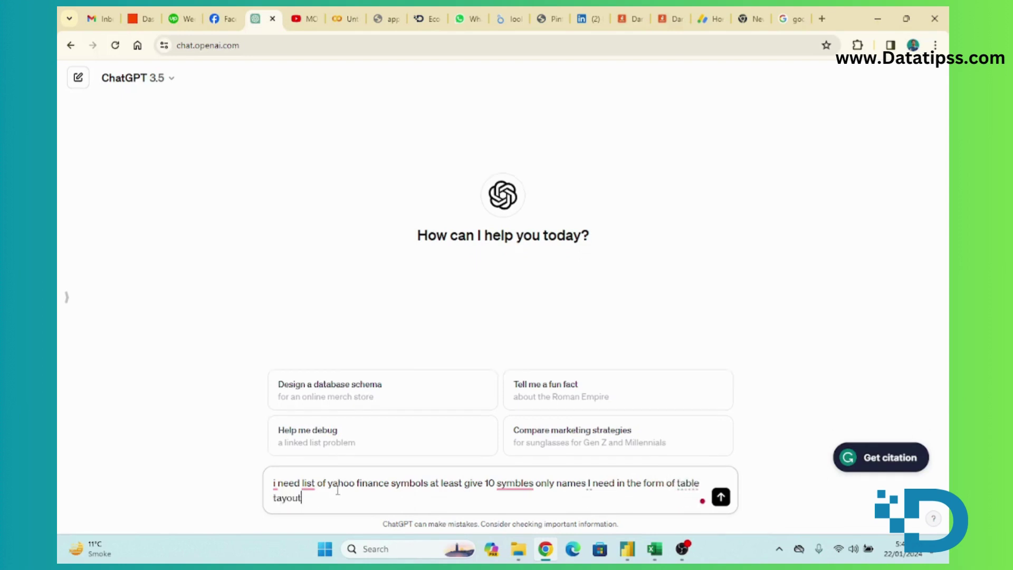
key("Return")
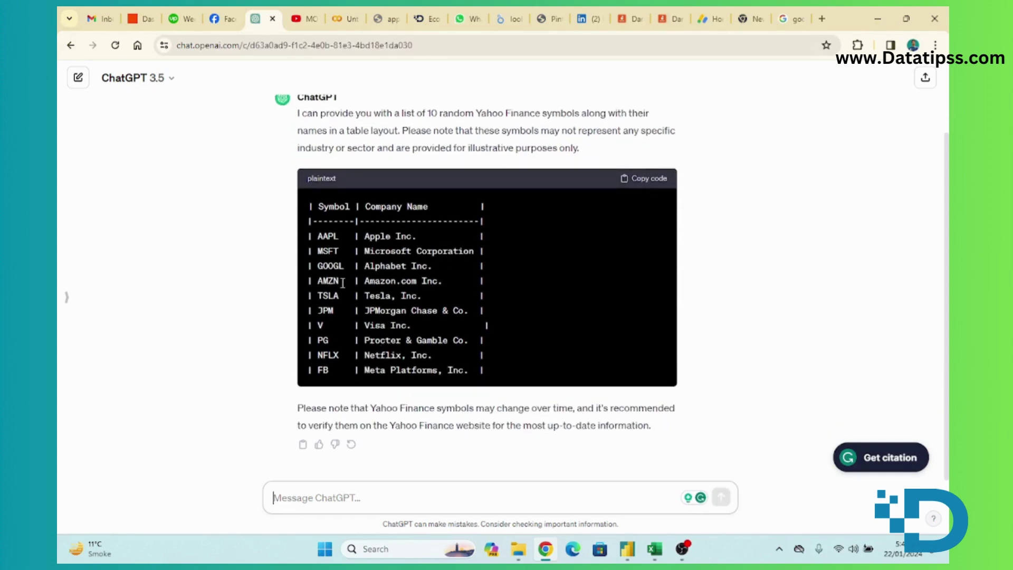
Copy the symbol and company name table from the ChatGPT reply into cell A1 of the Stock sheet in Excel.
left_click_drag(310, 205, 501, 376)
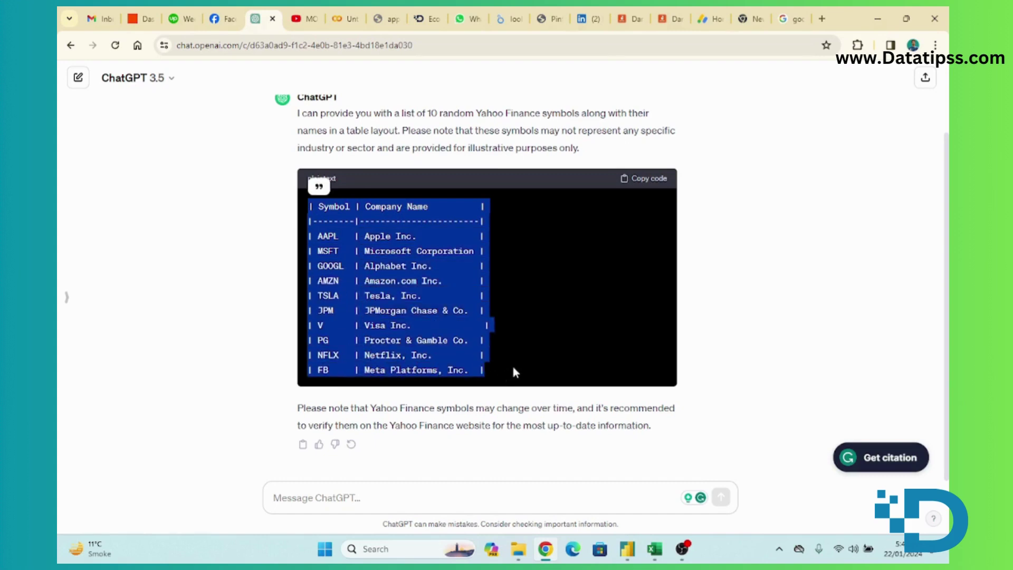
left_click(654, 549)
left_click(307, 276)
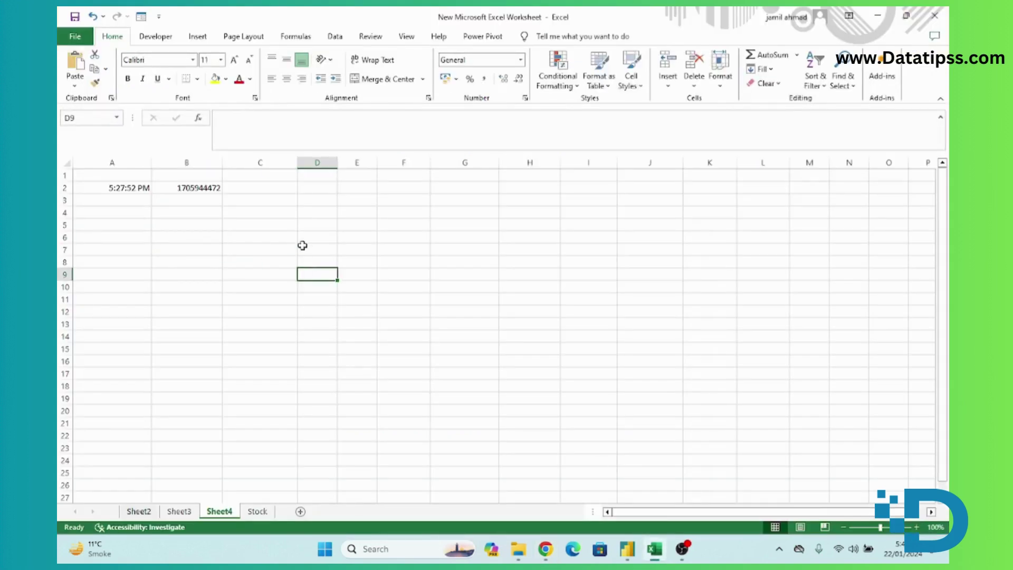
left_click(268, 512)
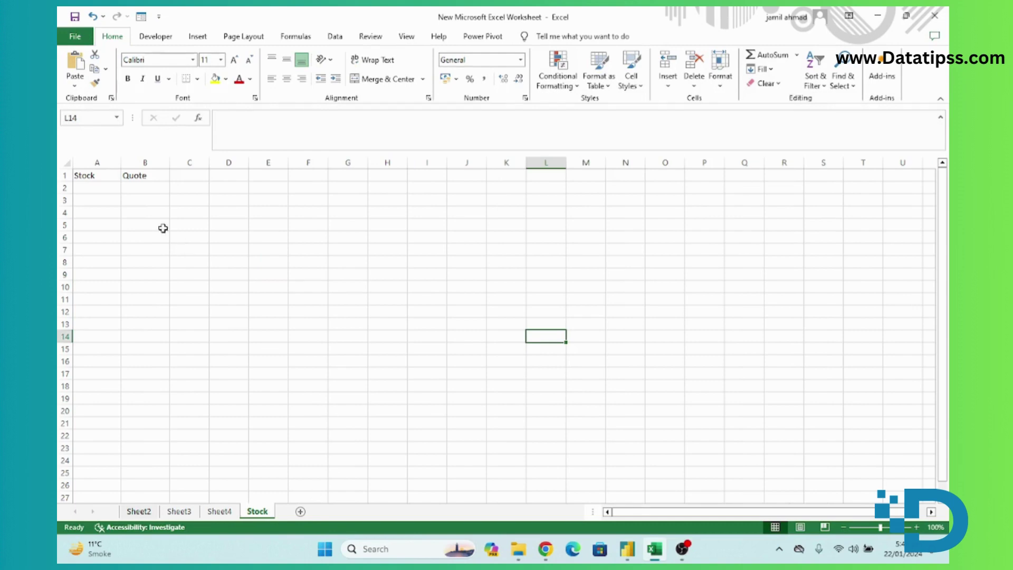
left_click(108, 178)
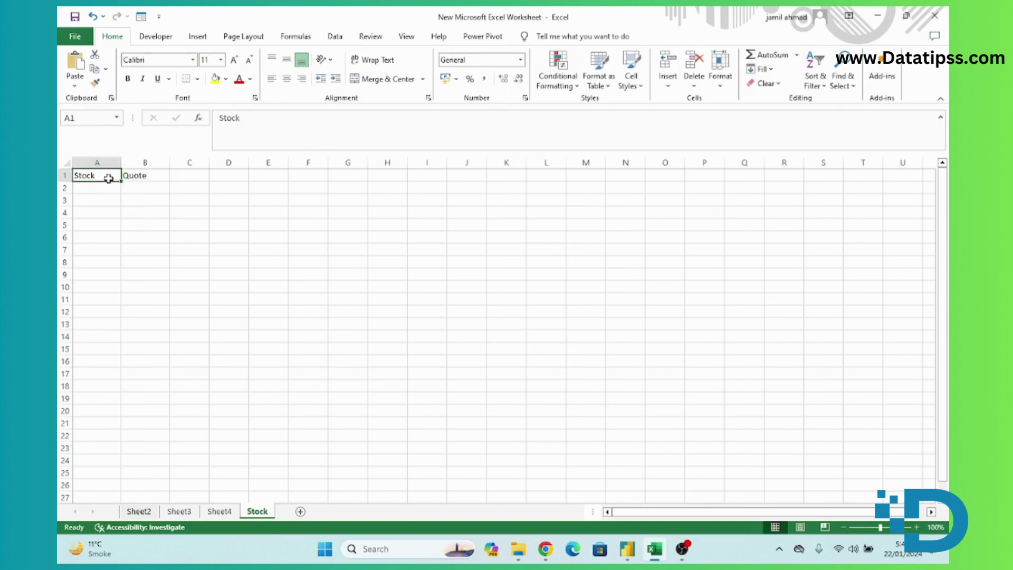
type("| Symbol | Company Name | |--------|----------------------| | AAPL | Apple Inc. | | MSFT | Microsoft Corporation | | GOOGL | Alphabet Inc. | | AMZN | Amazon.com Inc. | | TSLA | Tesla, Inc. | | JPM | JPMorgan Chase & Co. | | V | Visa Inc. | | PG | Procter & Gamble Co. | | NFLX | Netflix, Inc. | | FB | Meta Platforms, Inc. |")
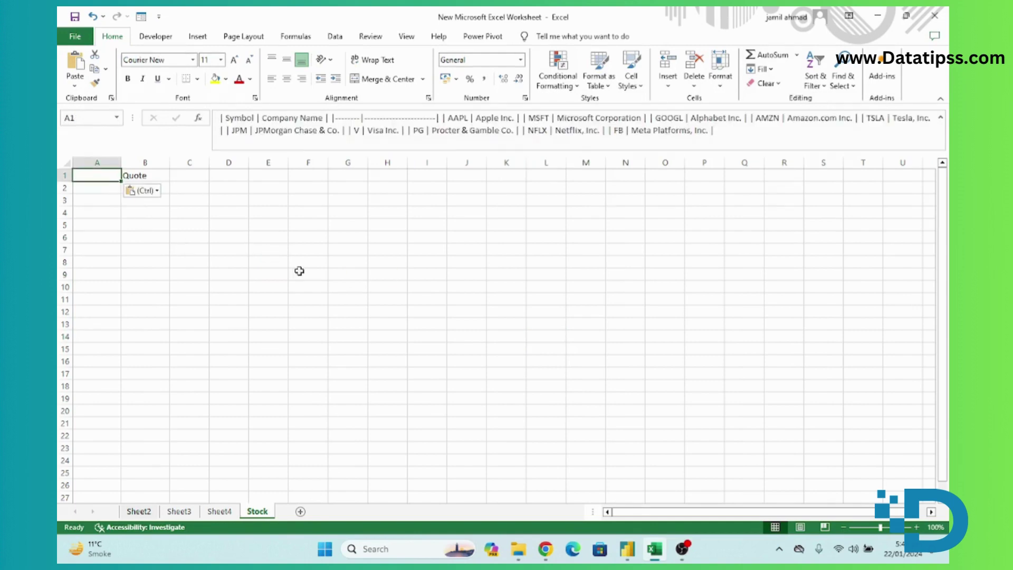
Return to ChatGPT and send two follow-ups: "give me in table layout" and "no text table layout".
left_click(545, 549)
left_click(459, 491)
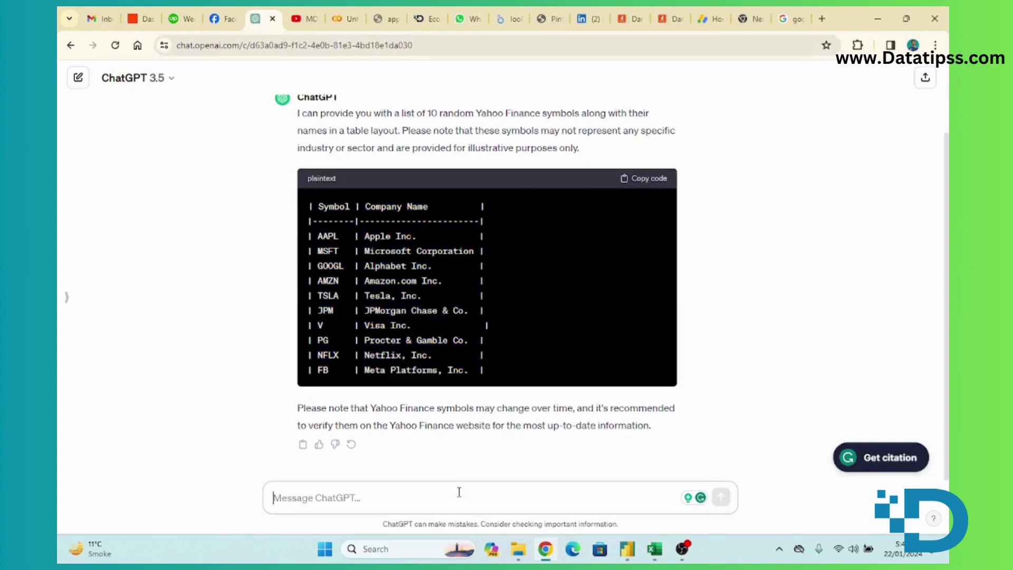
type("give me in")
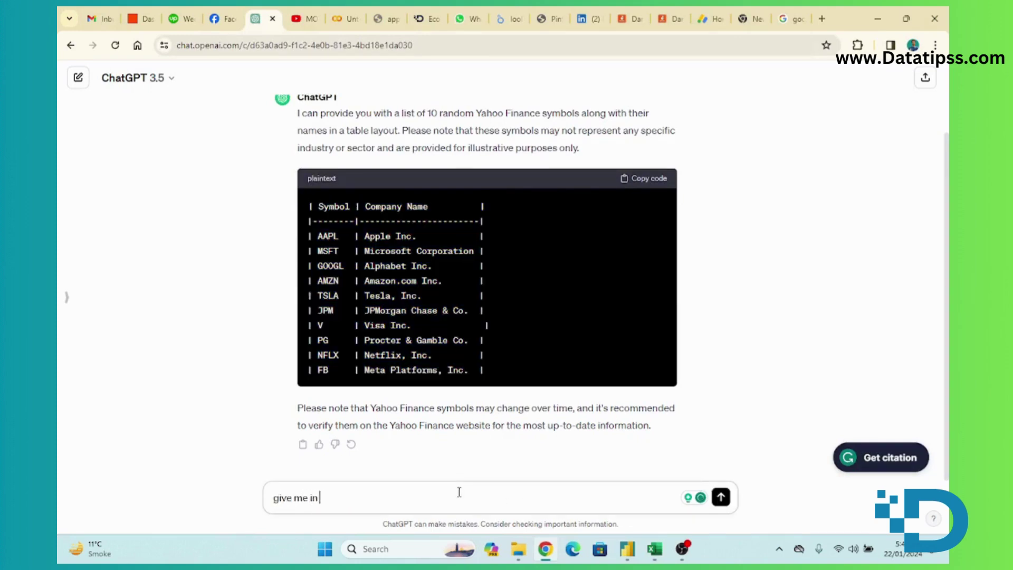
type(" table layout")
key("Return")
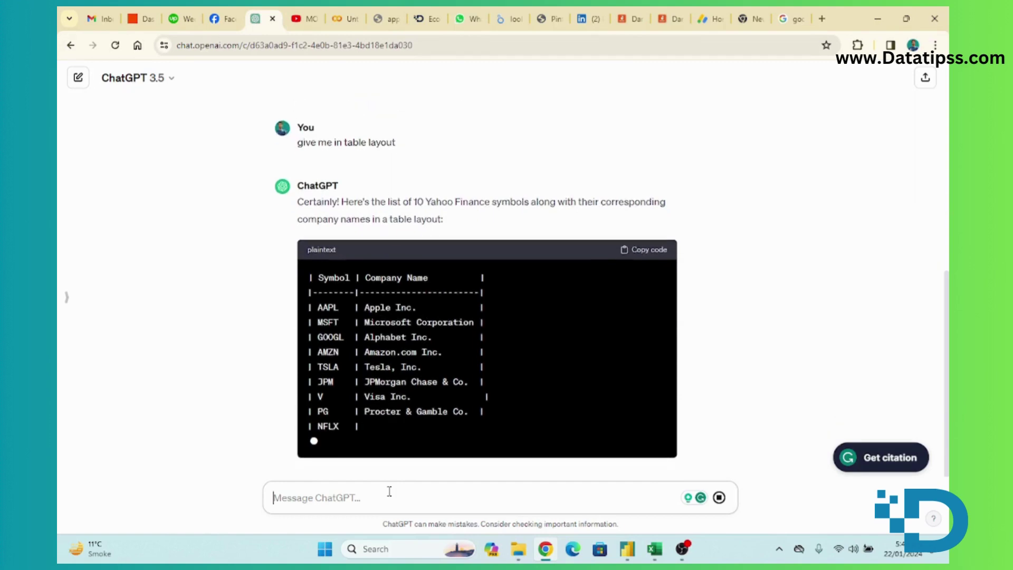
type("no text table layout")
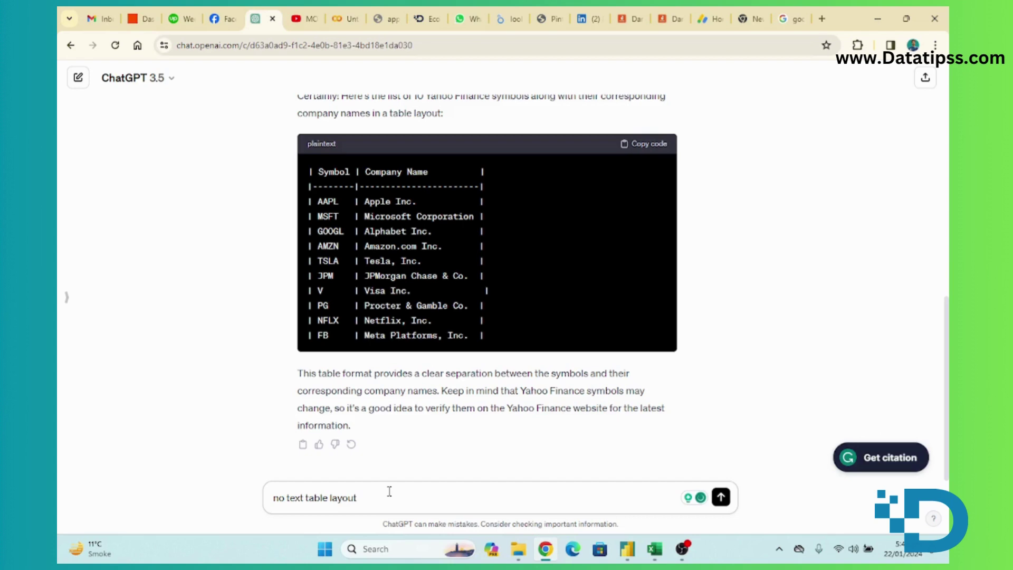
key("Return")
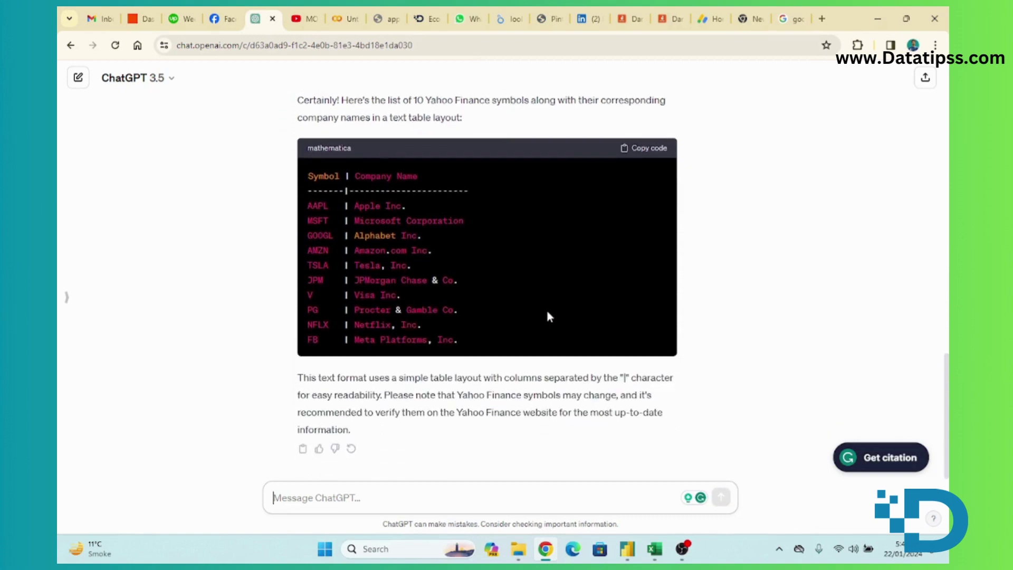
Back in Excel, copy the symbol AAPL out of cell A1's pasted text into cell A2 of the Stock sheet.
left_click(654, 549)
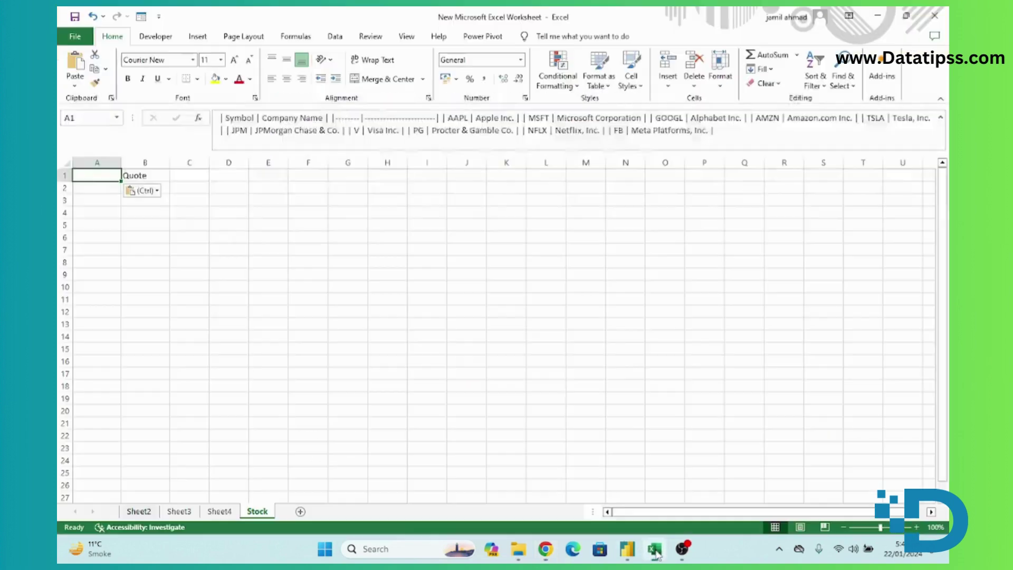
left_click(228, 311)
left_click(99, 190)
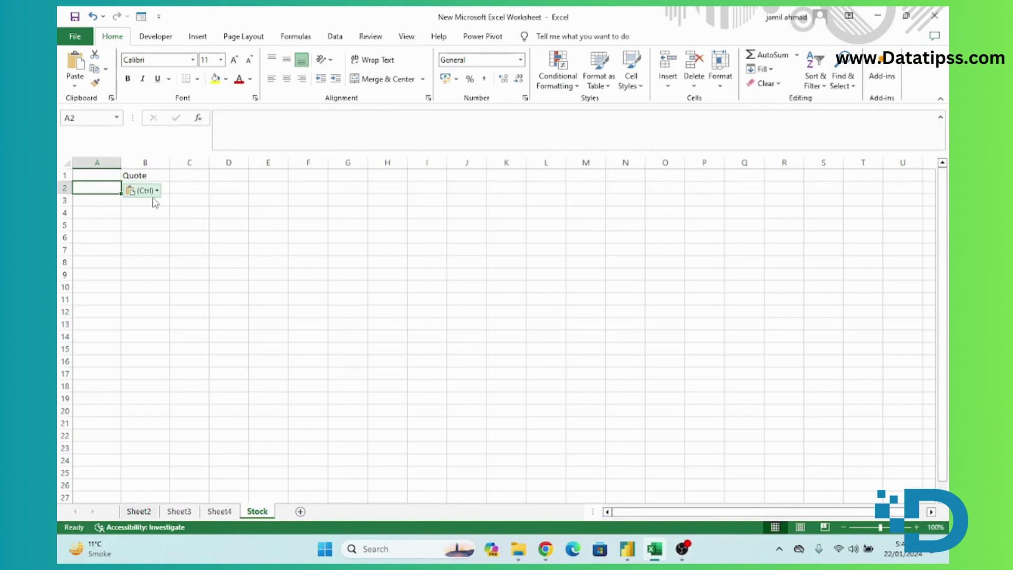
left_click(95, 173)
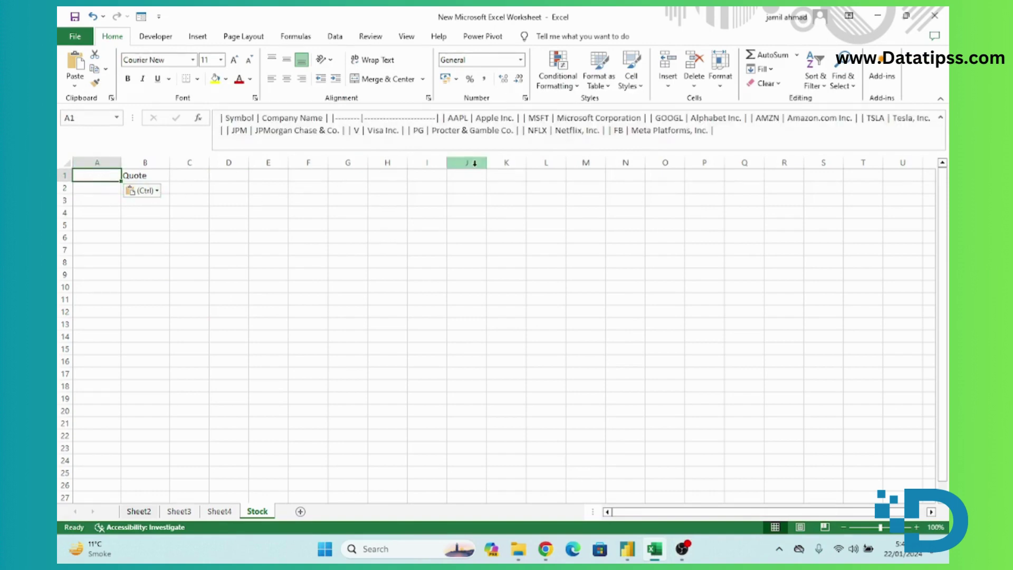
mouse_move(448, 117)
left_mouse_down()
mouse_move(466, 117)
mouse_move(448, 122)
left_mouse_up()
key("ctrl+c")
left_click(106, 188)
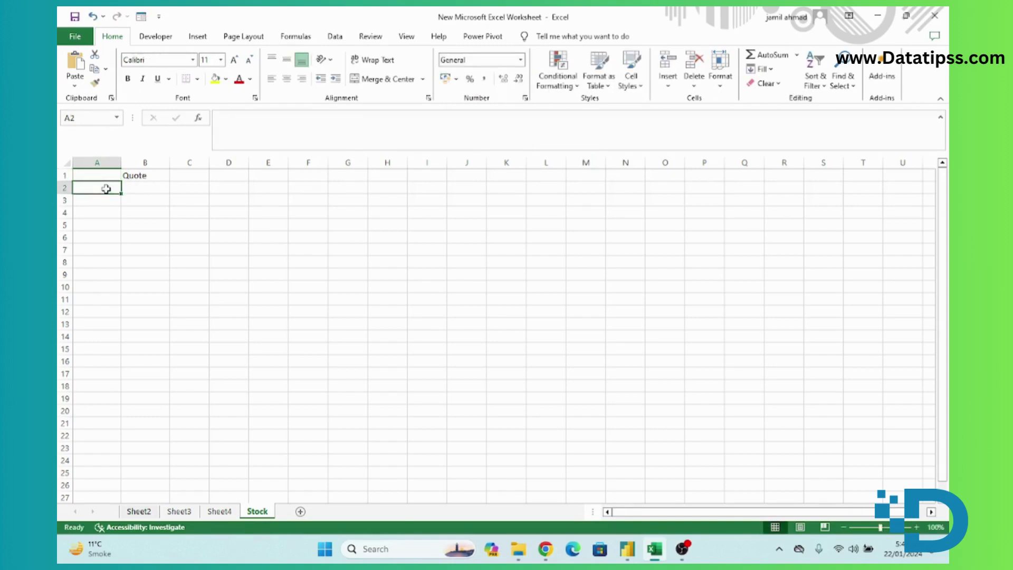
key("ctrl+v")
Enter MSFT in A3 and GOOG in A4 of the Stock sheet, consulting the symbol list in ChatGPT.
left_click(105, 202)
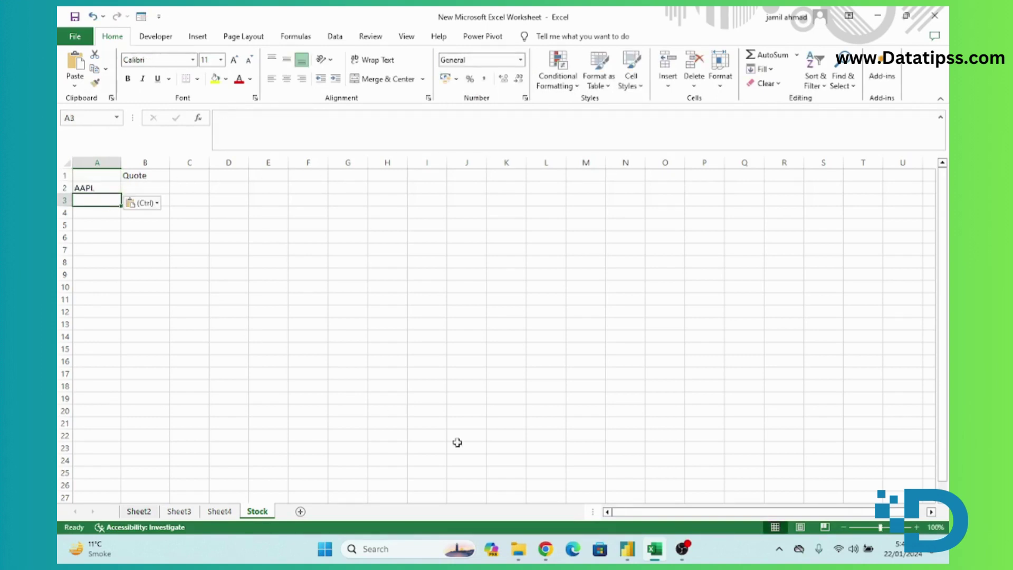
left_click(548, 551)
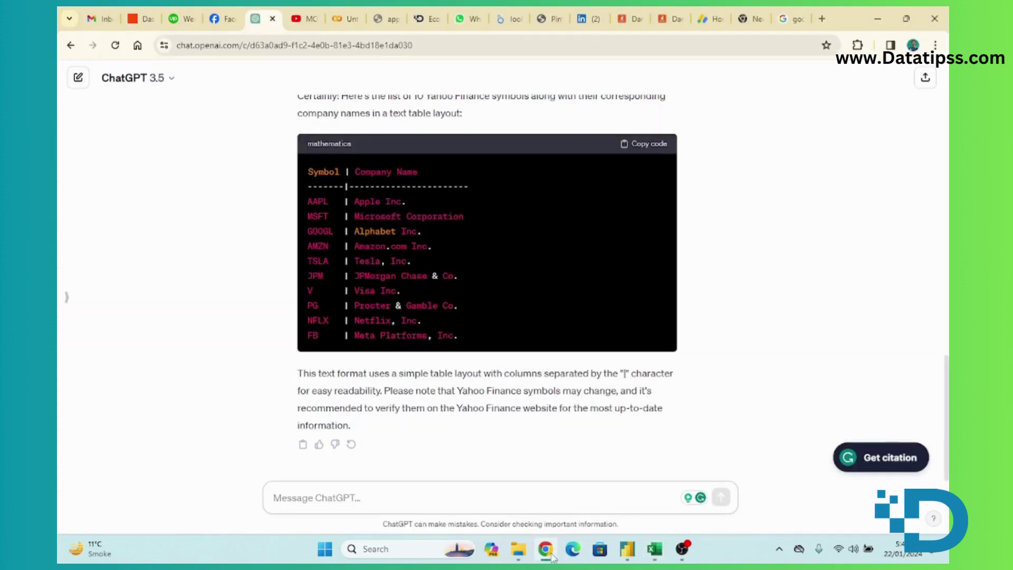
left_click(549, 554)
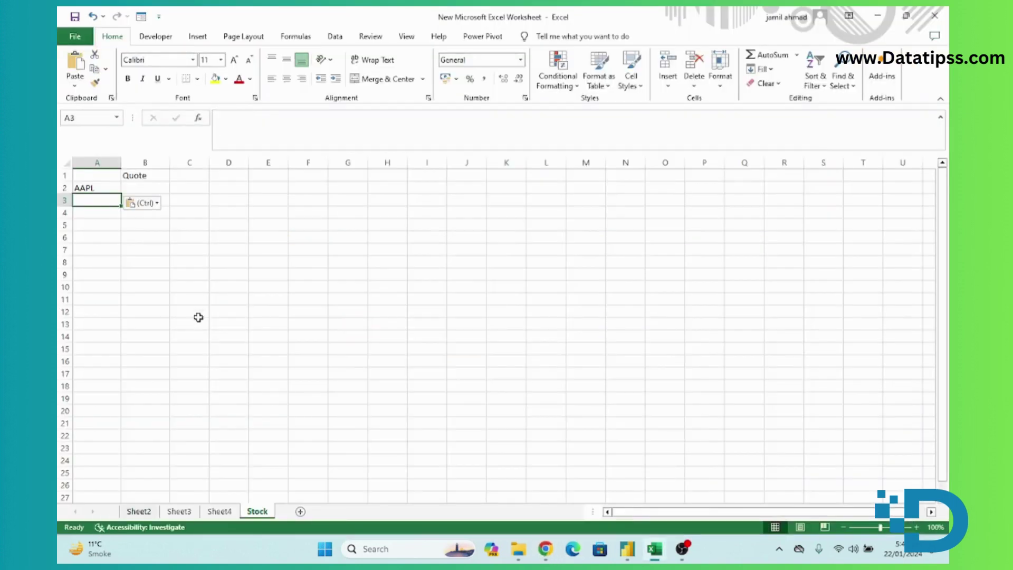
type("MSFT")
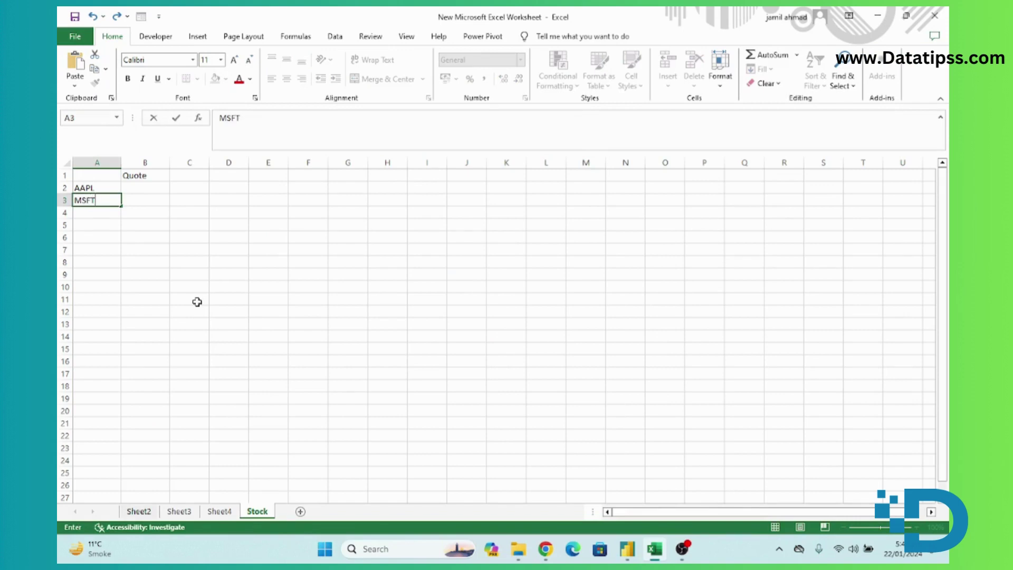
key("Return")
type("GOOG")
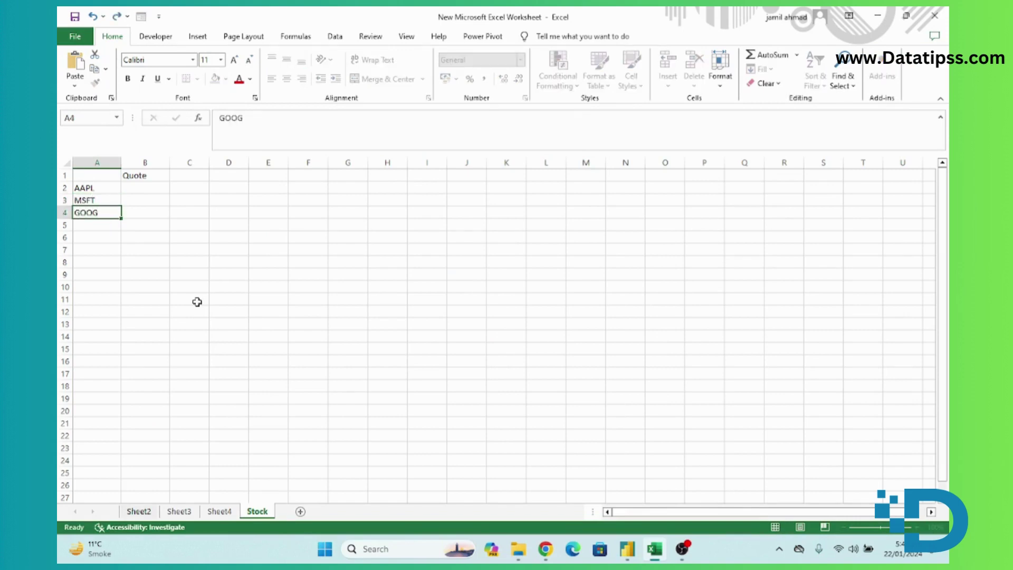
key("Return")
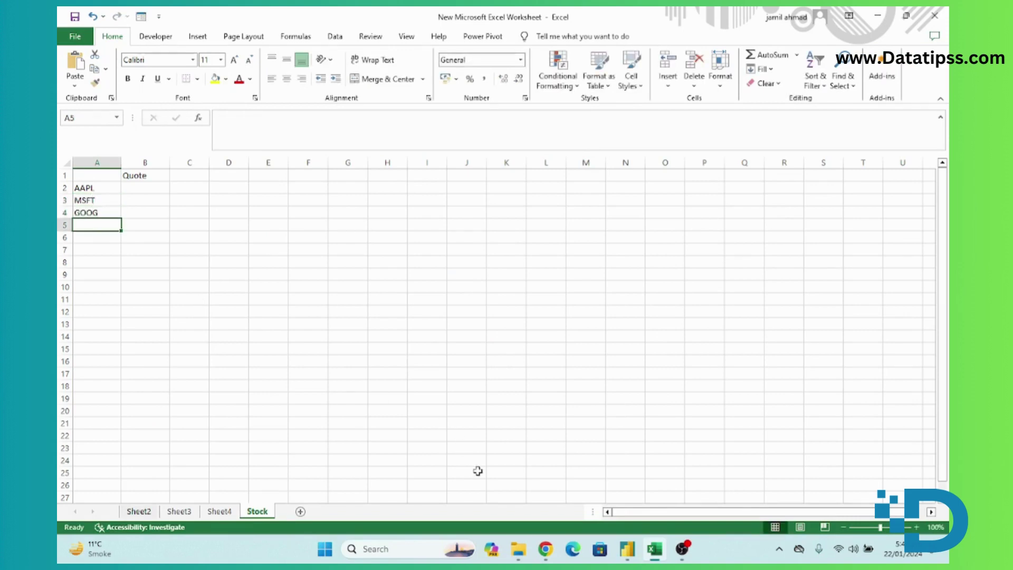
Check the ChatGPT list for the following symbols and enter AMZN in A5 and TSLA in A6.
left_click(546, 558)
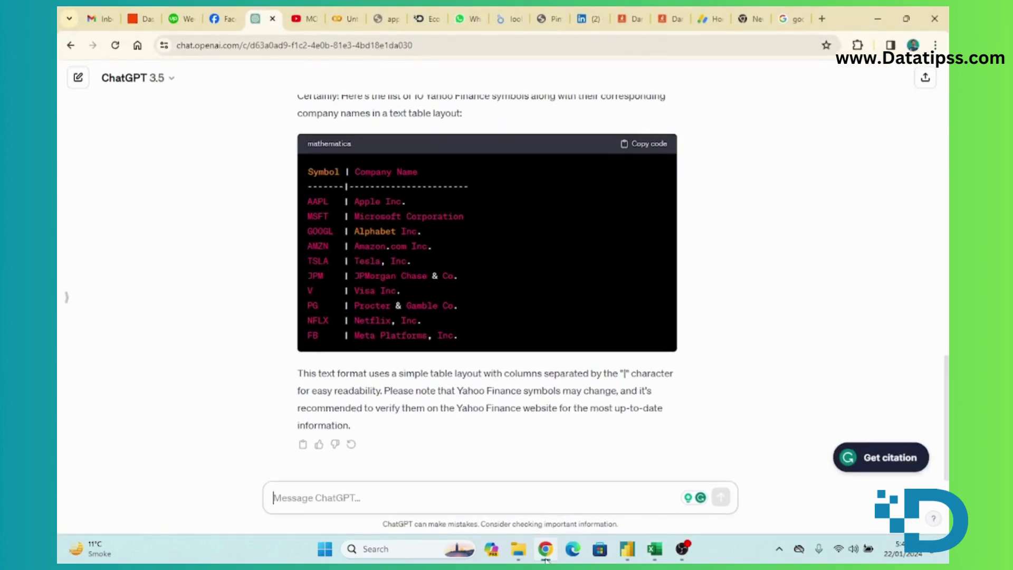
left_click(546, 558)
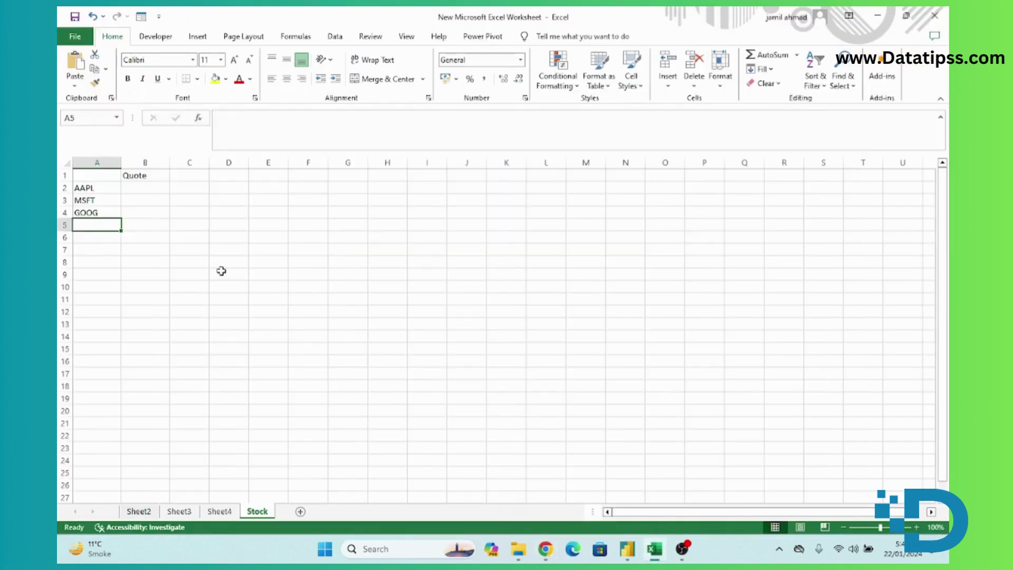
type("AMZN")
key("Return")
type("T")
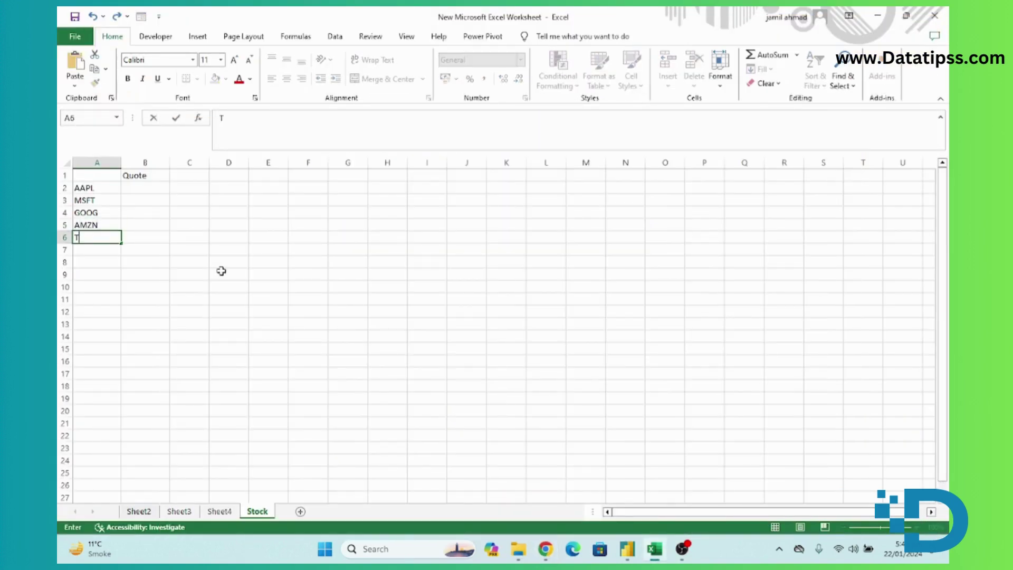
type("SLA")
key("Up")
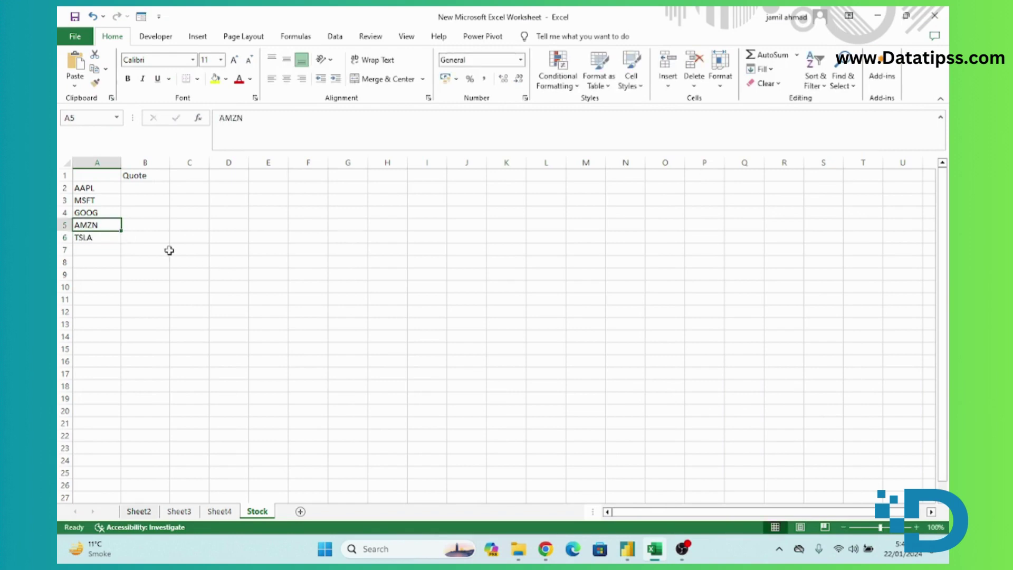
Look up the symbol after TSLA in the ChatGPT list and enter JPM in cell A7.
left_click(90, 249)
left_click(546, 548)
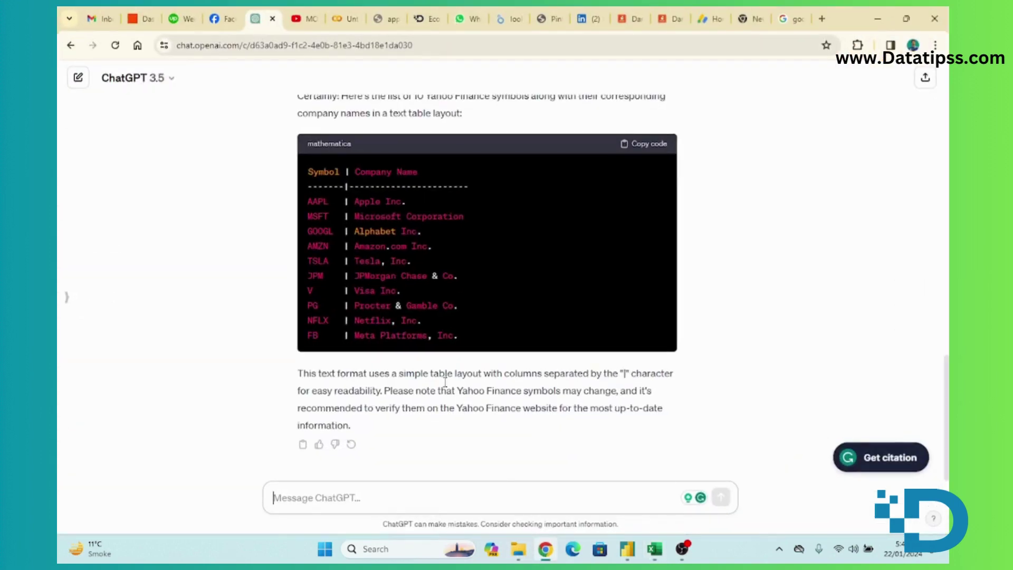
left_click(546, 548)
type("JPM")
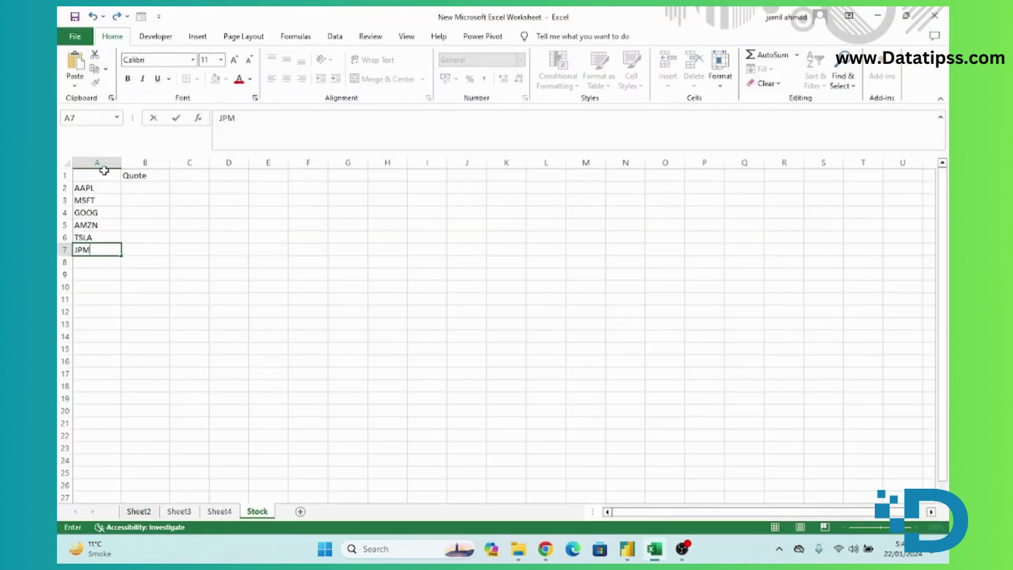
Replace the pasted text in cell A1 with the header Stock and set its font colour to black.
left_click(104, 170)
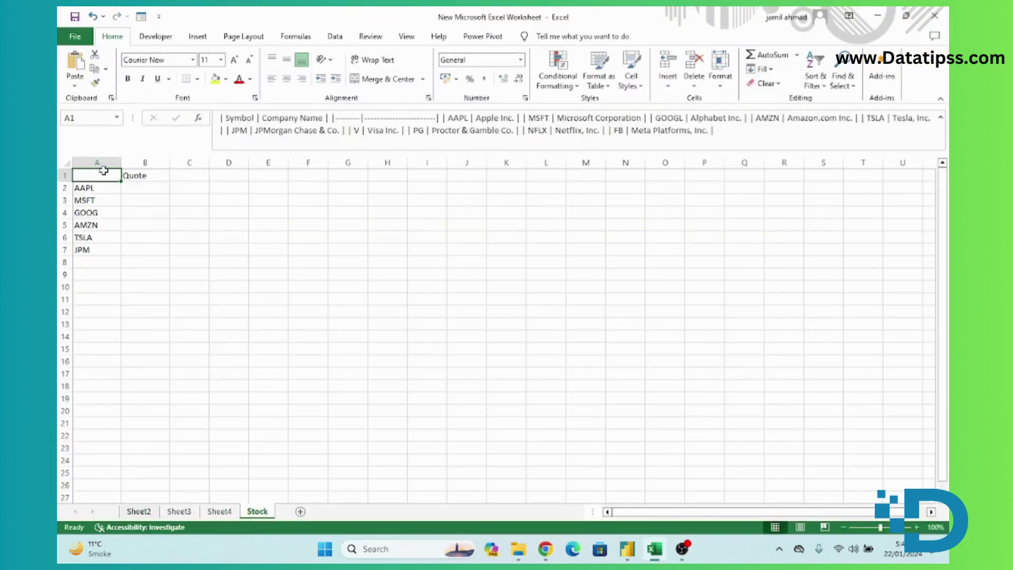
type("Stock")
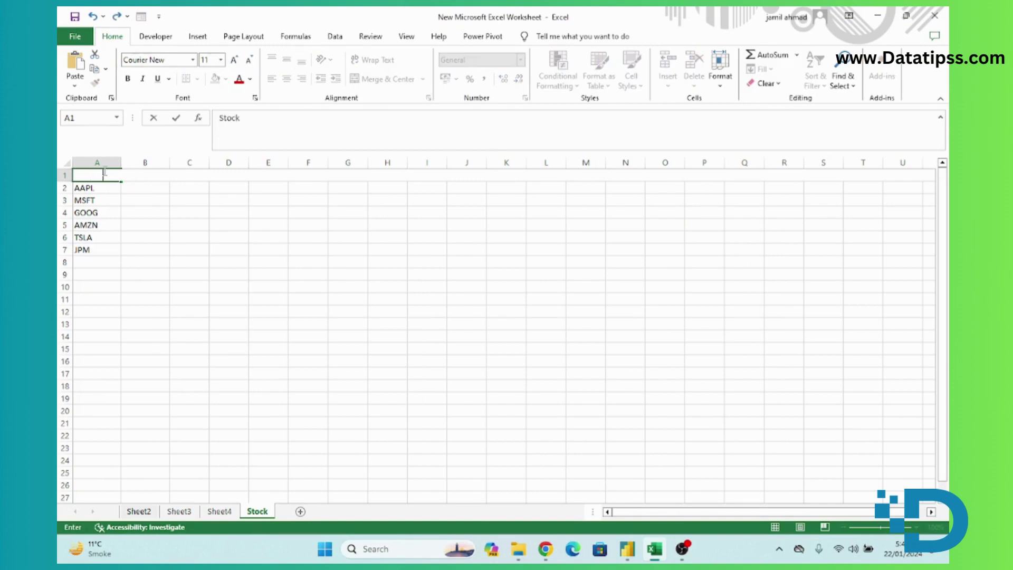
left_click(195, 235)
left_click(97, 169)
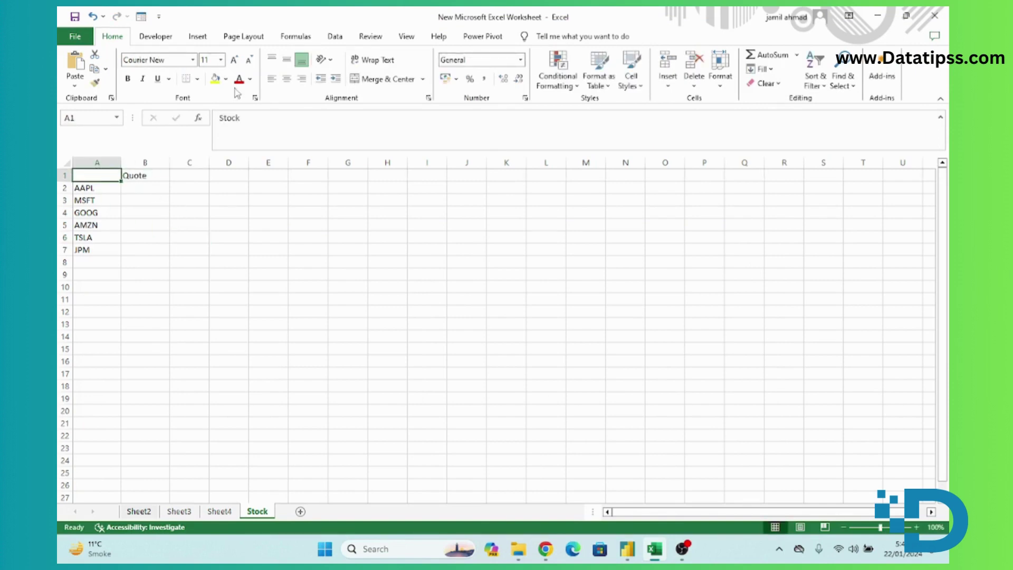
left_click(248, 81)
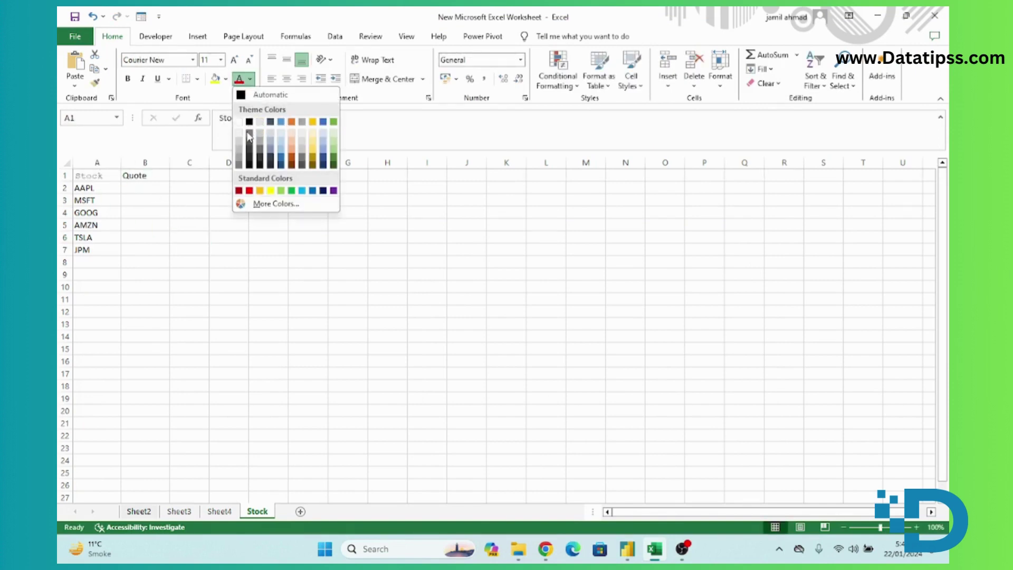
left_click(249, 121)
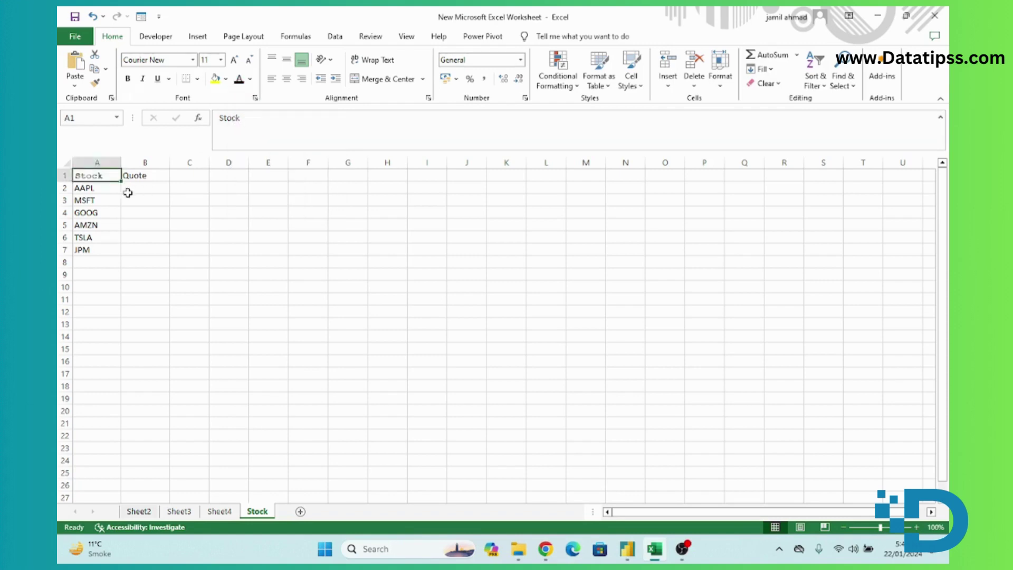
Make the header cells A1:B1 of the Stock sheet bold.
left_click(130, 189)
left_click_drag(108, 177, 145, 175)
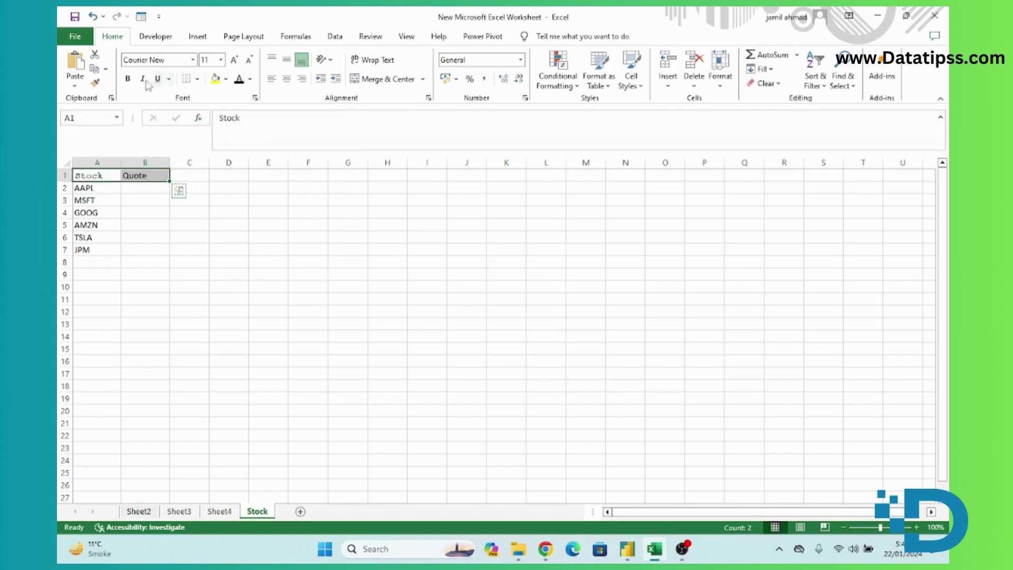
left_click(127, 78)
left_click(229, 250)
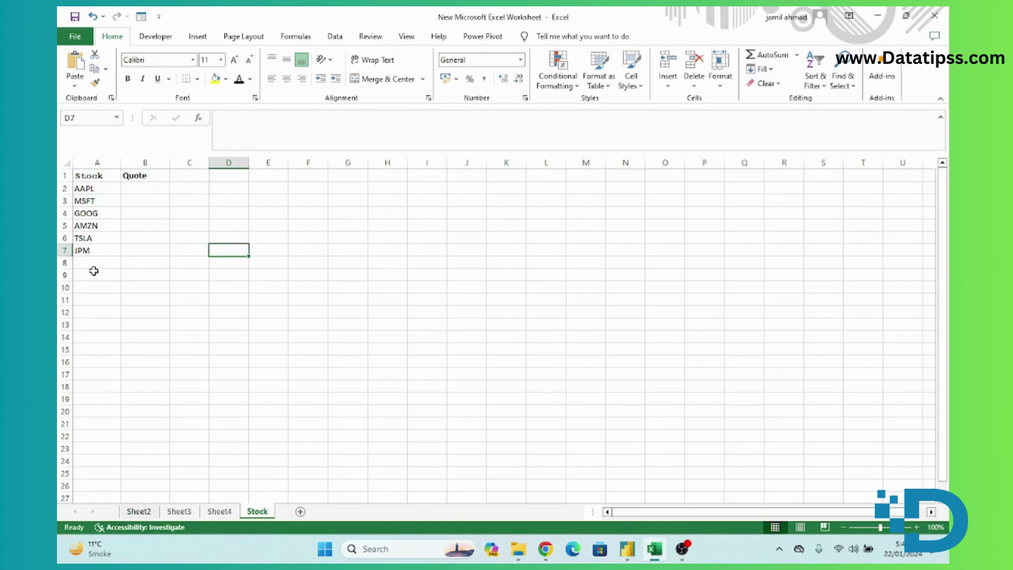
Clear the Quote column so that the Stock sheet holds only the symbol list in A1:A7.
left_click(144, 176)
key("Down")
key("Down")
key("Down")
left_click(146, 162)
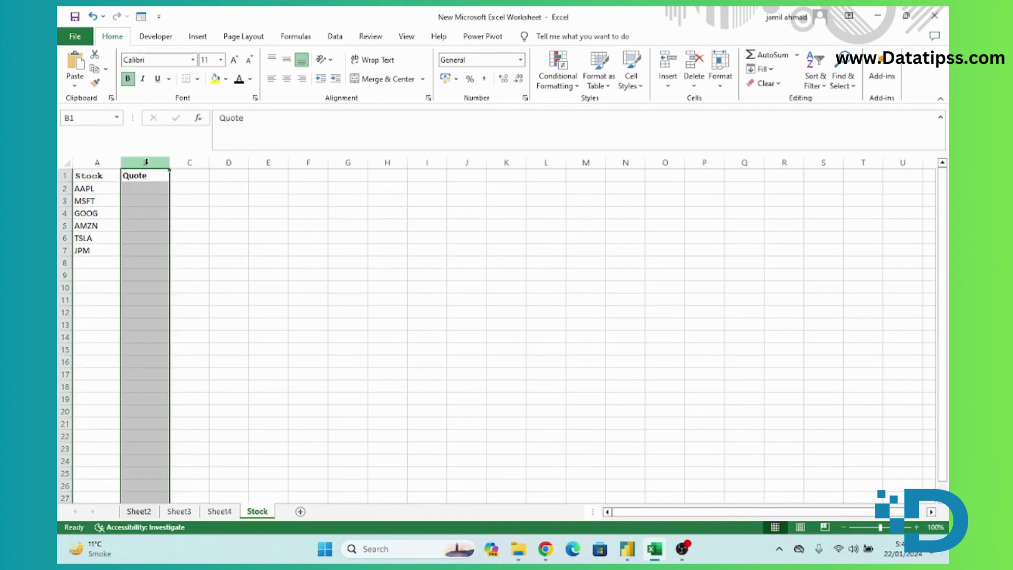
key("Delete")
left_click(222, 237)
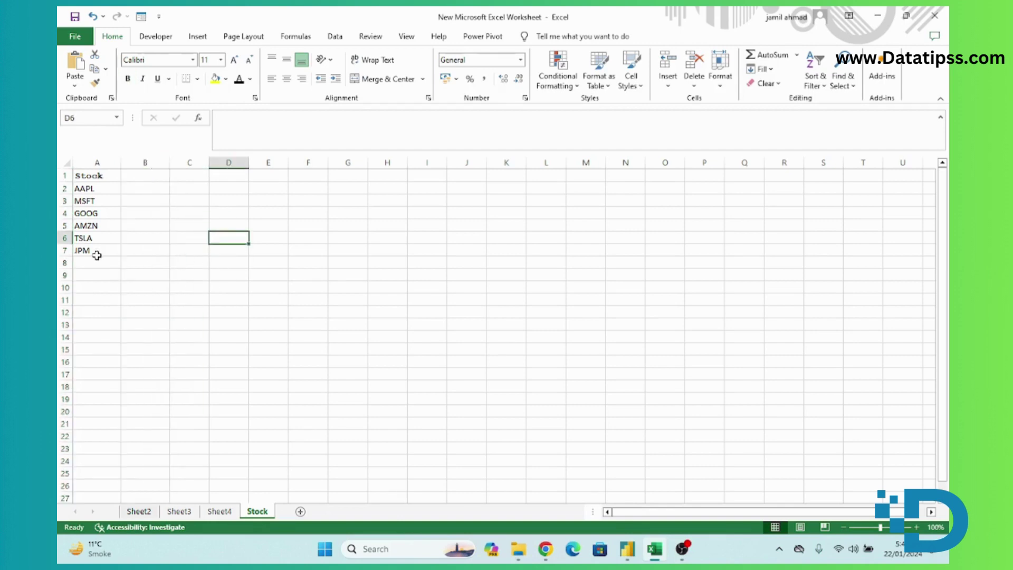
left_click_drag(97, 251, 100, 175)
left_click(182, 262)
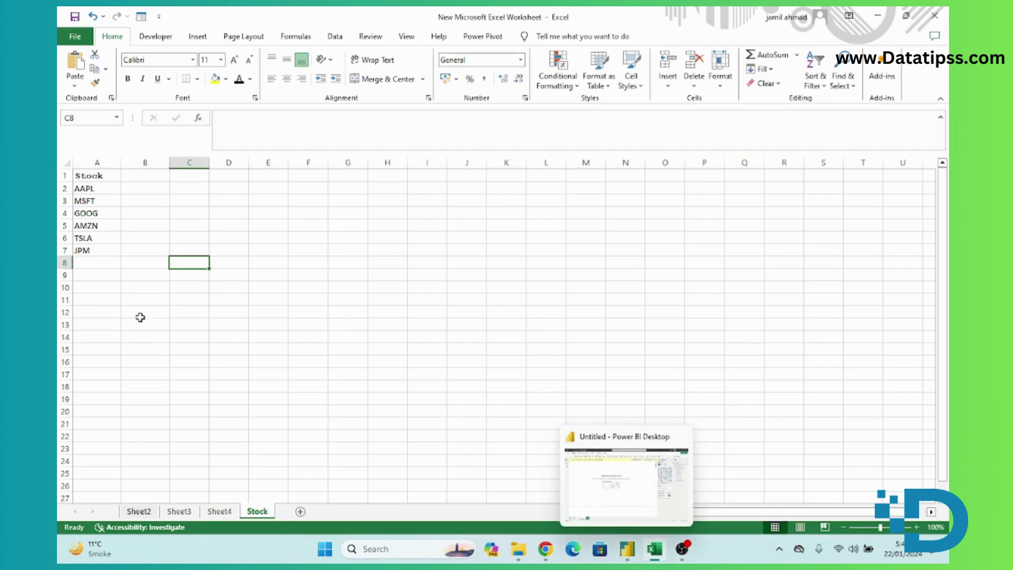
Switch to Power BI Desktop, apply the pending query changes and expand the loaded Table in the field list.
mouse_move(626, 558)
left_click(390, 399)
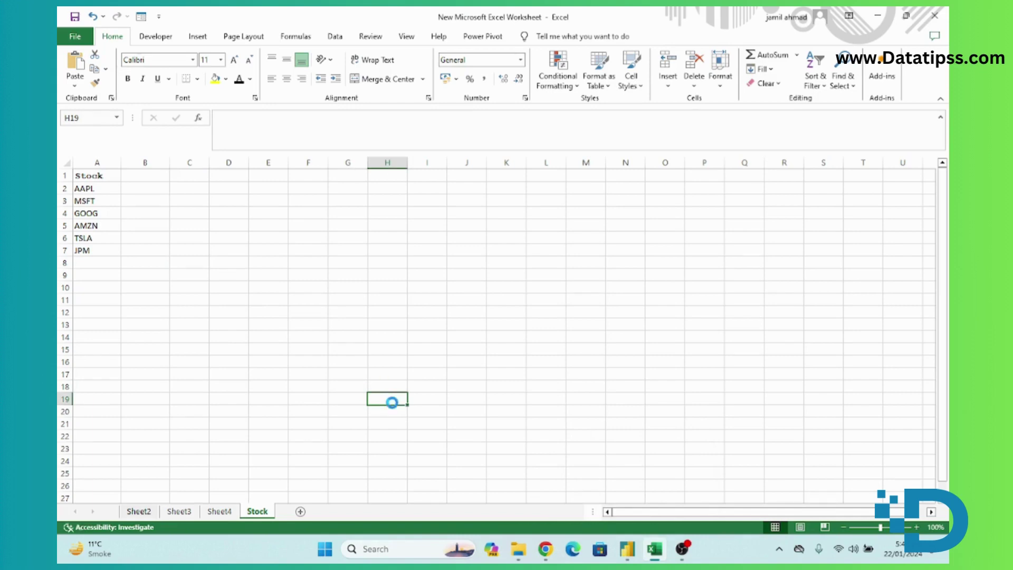
left_click(630, 555)
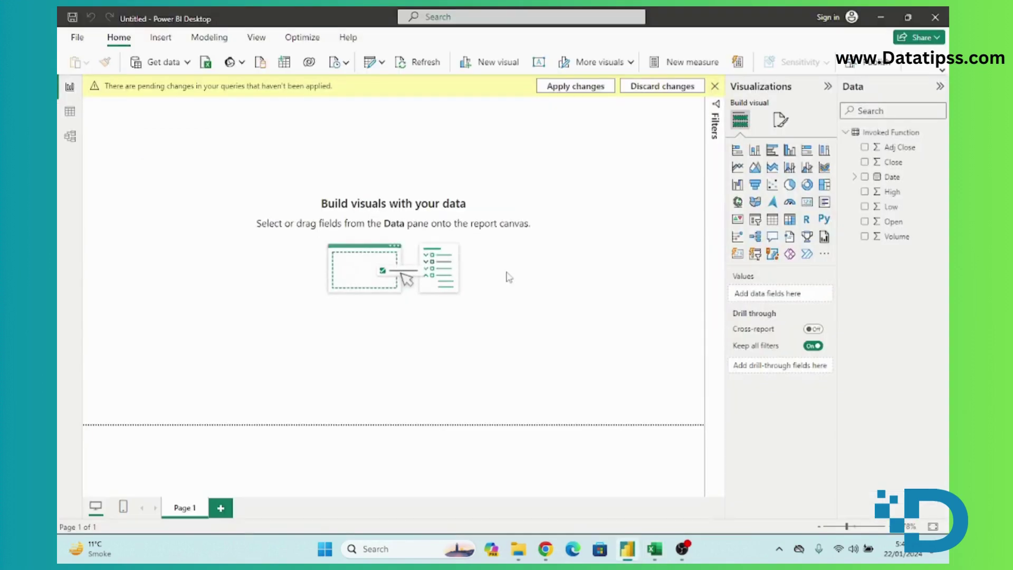
left_click(586, 91)
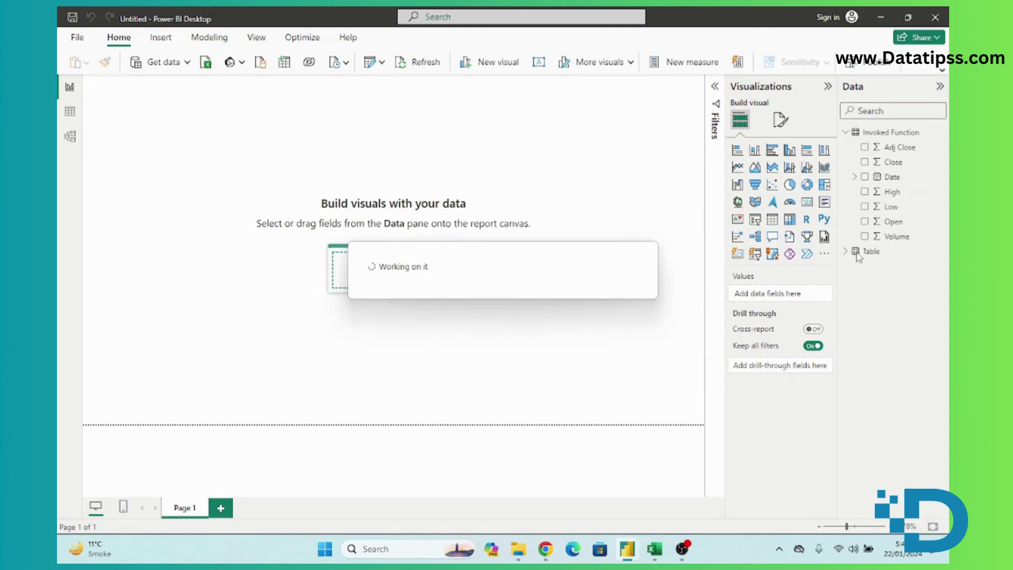
left_click(856, 255)
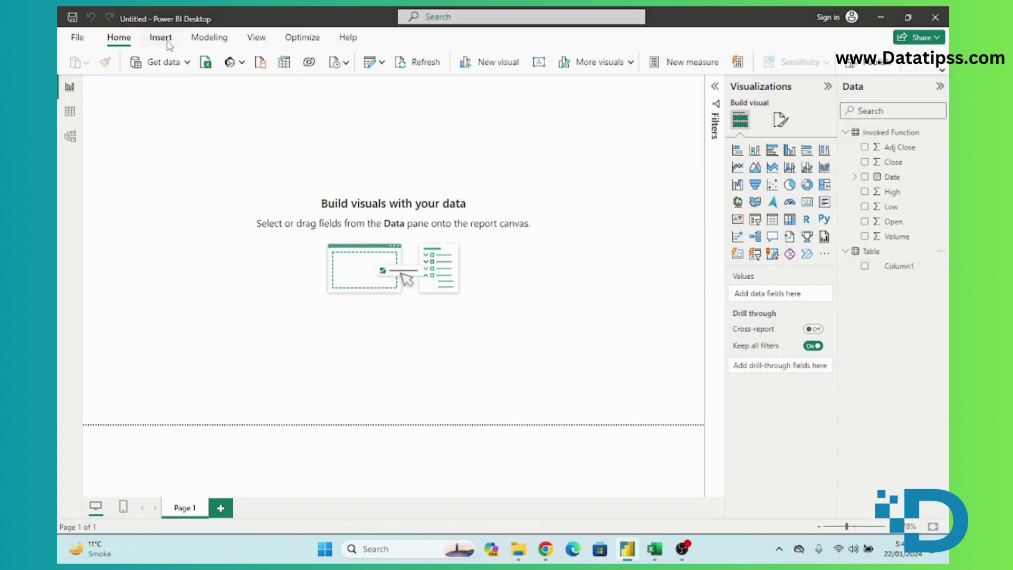
Connect to the 22/01/2024 New Microsoft Excel Worksheet on the Desktop and open its Stock sheet in Power Query Editor.
left_click(191, 64)
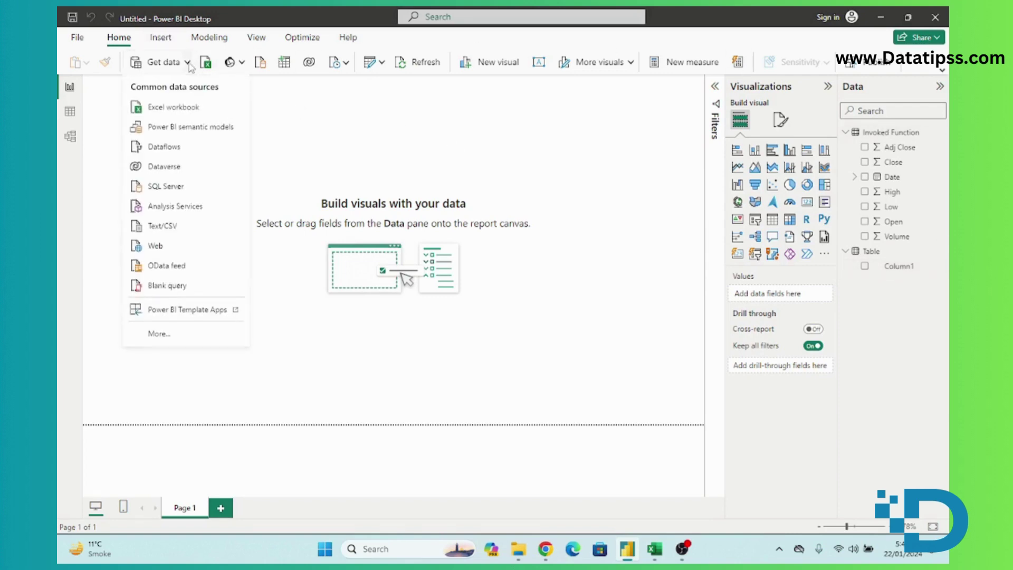
left_click(183, 107)
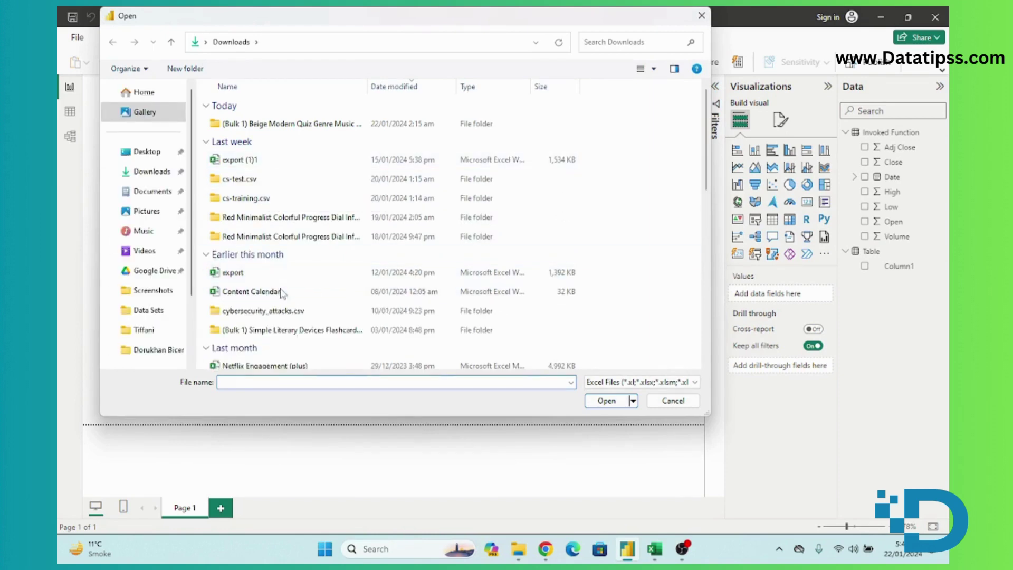
left_click(141, 152)
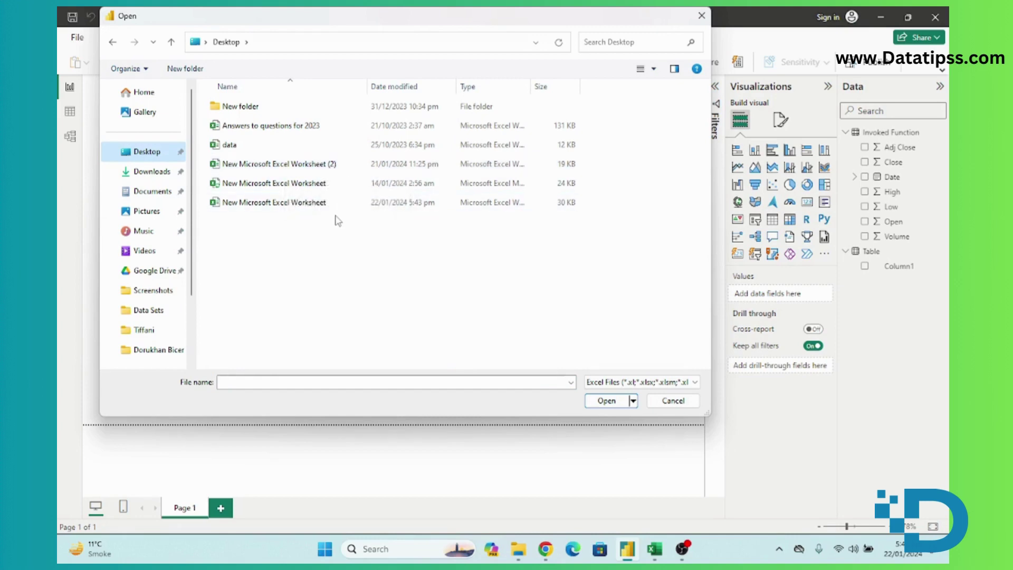
left_click(328, 205)
left_click(606, 401)
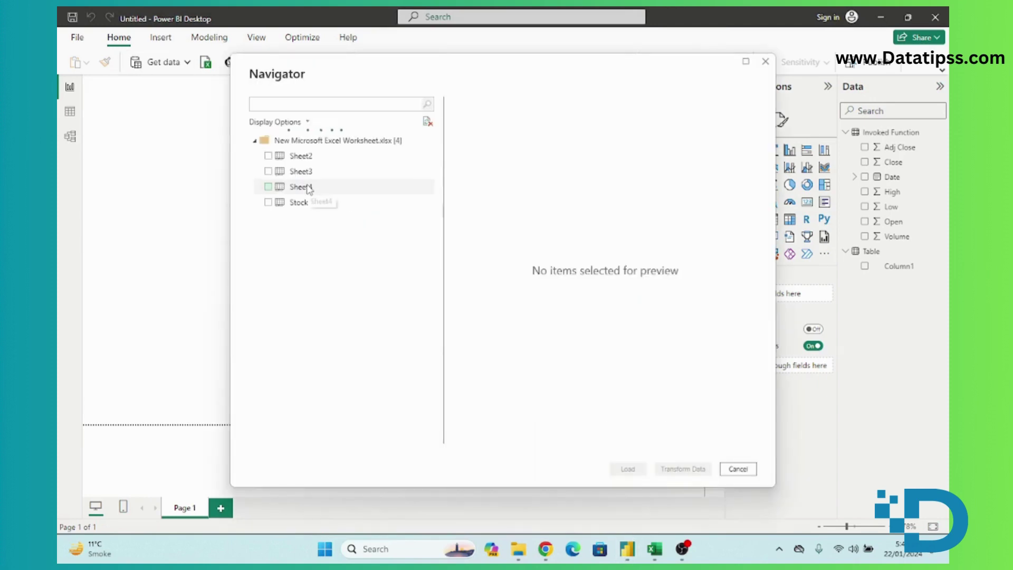
left_click(268, 203)
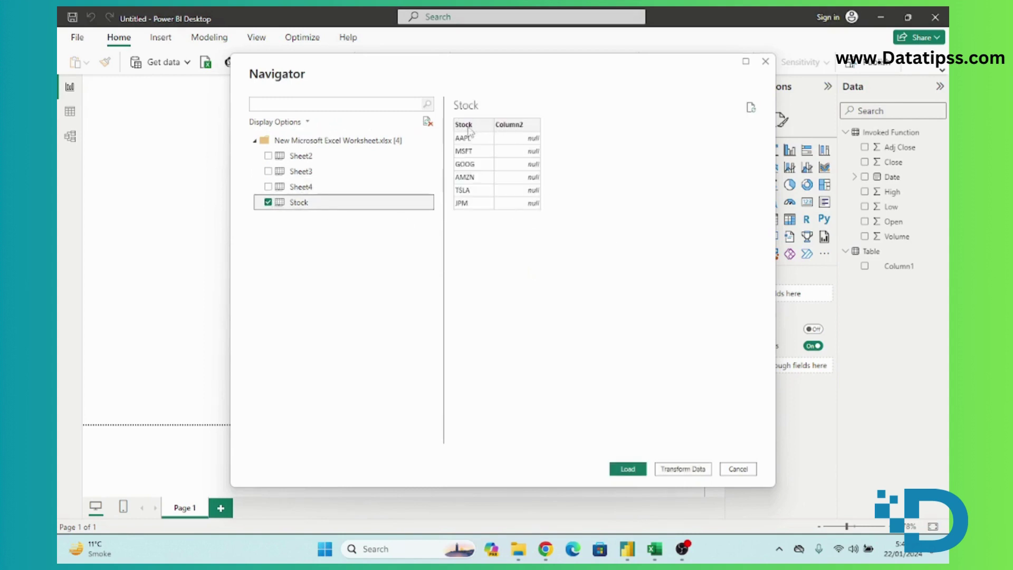
key("alt+Tab")
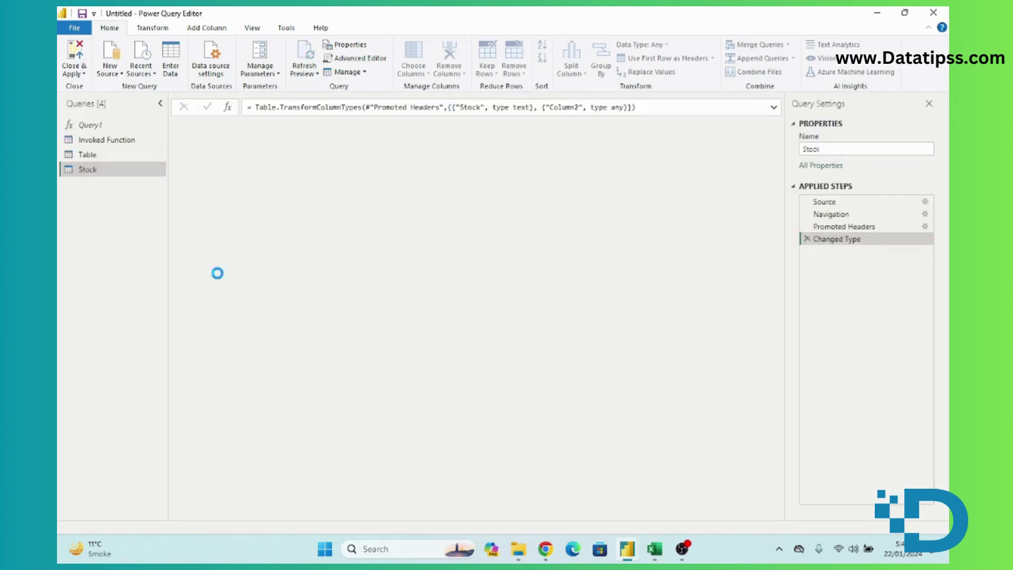
Remove the empty Column2 from the Stock query.
left_click(331, 127)
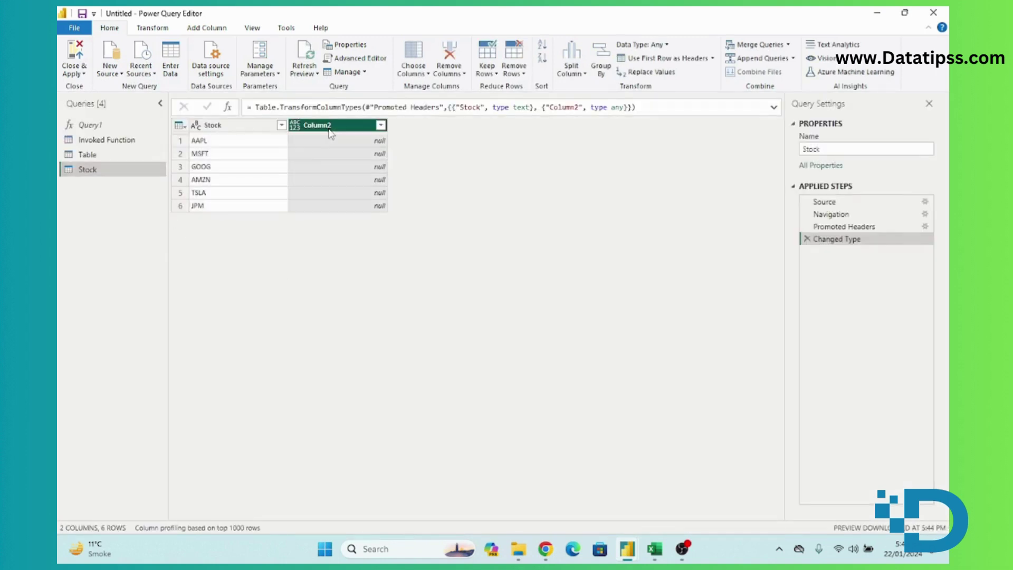
right_click(331, 127)
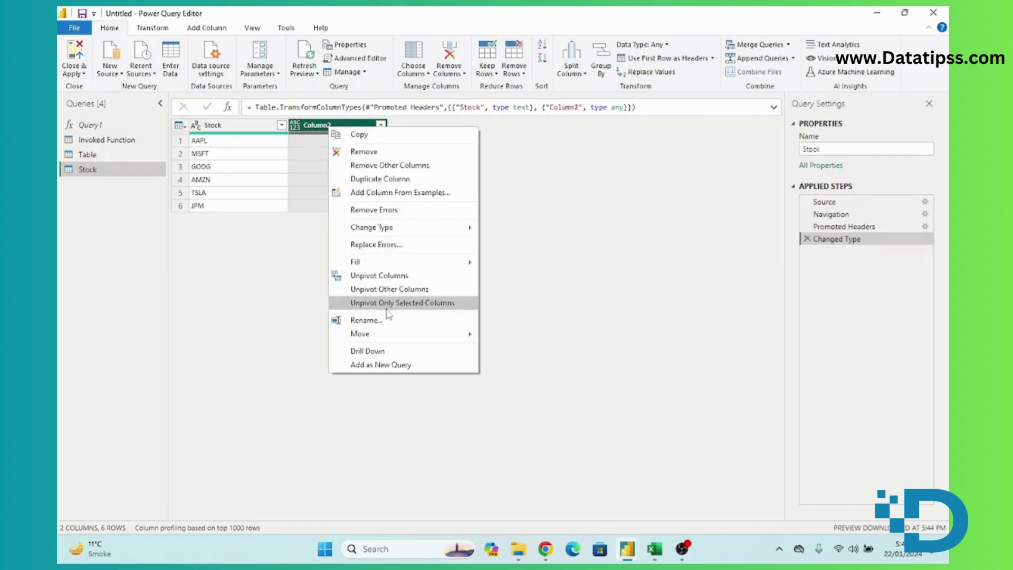
left_click(375, 158)
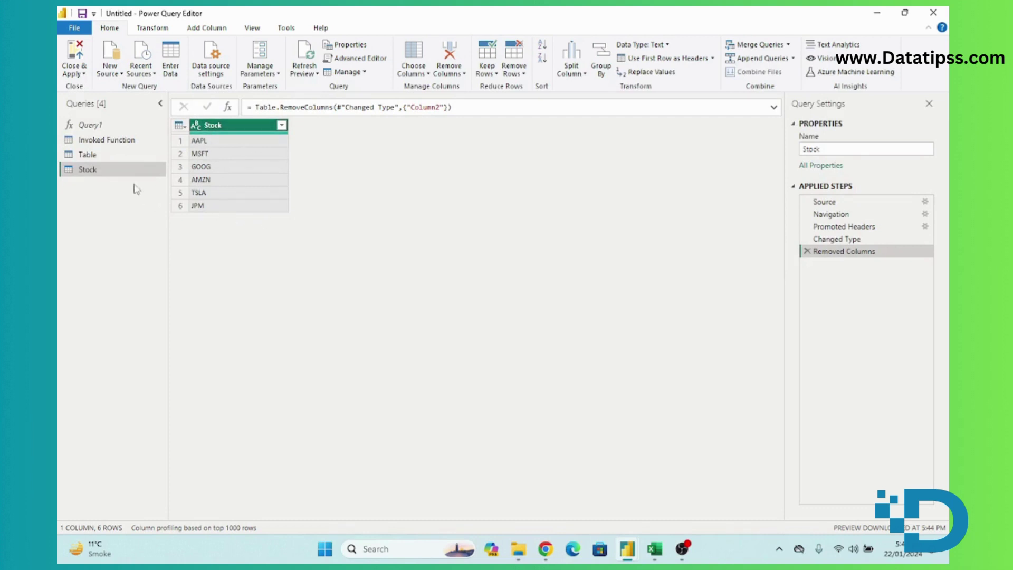
left_click(124, 141)
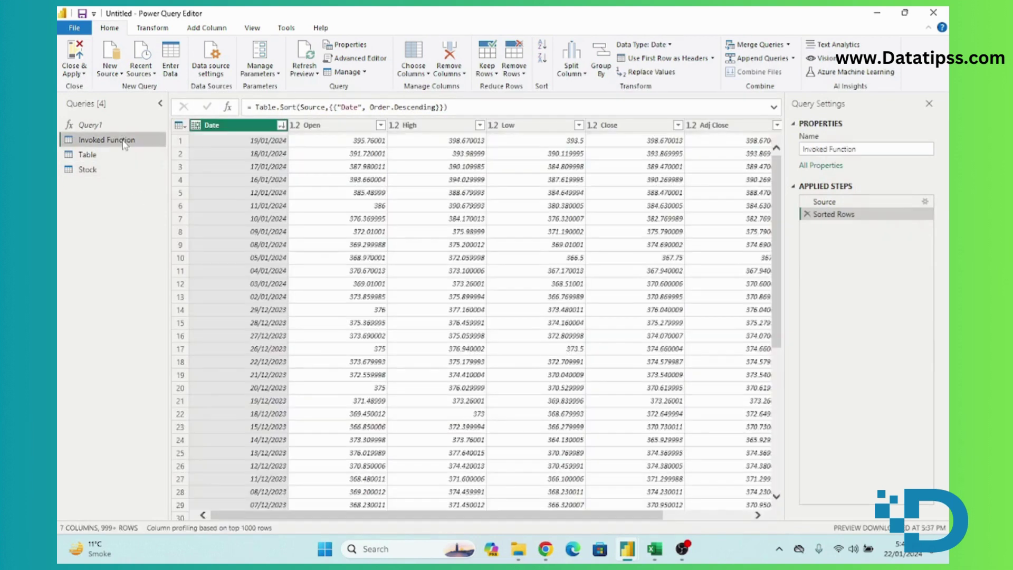
right_click(111, 141)
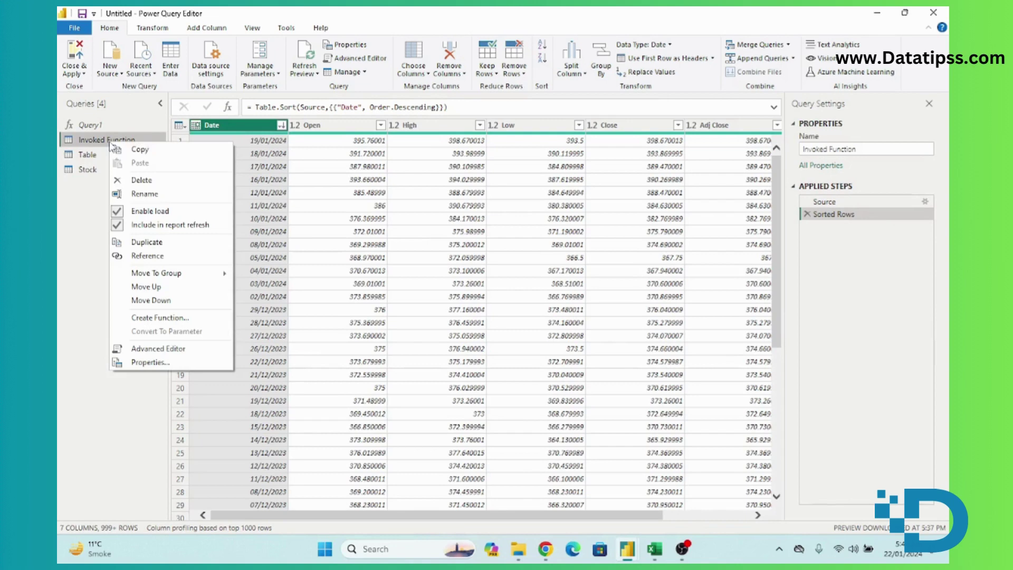
left_click(147, 170)
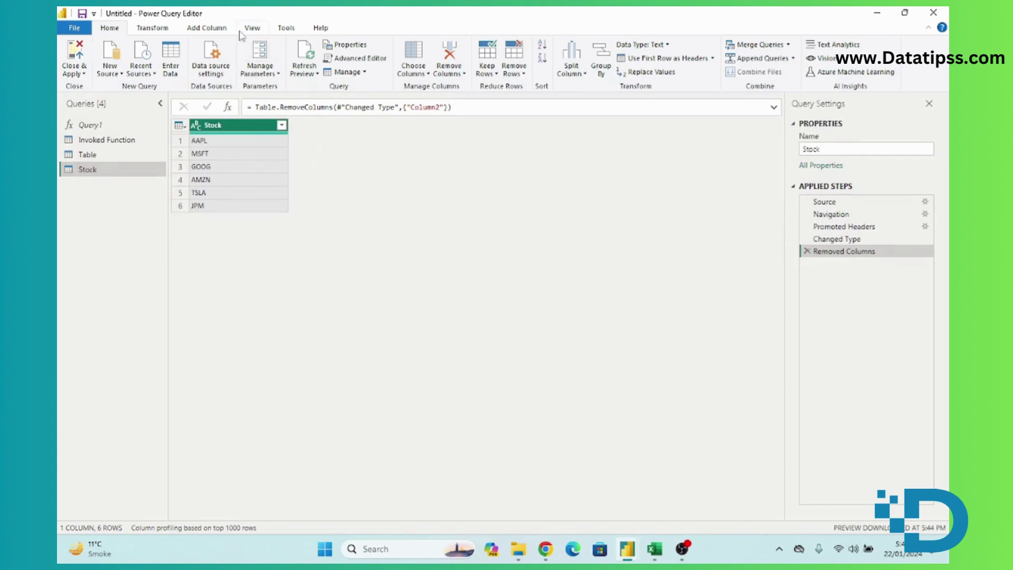
Set up Invoke Custom Function on the Stock query with Query1, using the Stock column as Stockquote and keeping Till_Period as a text value.
left_click(211, 28)
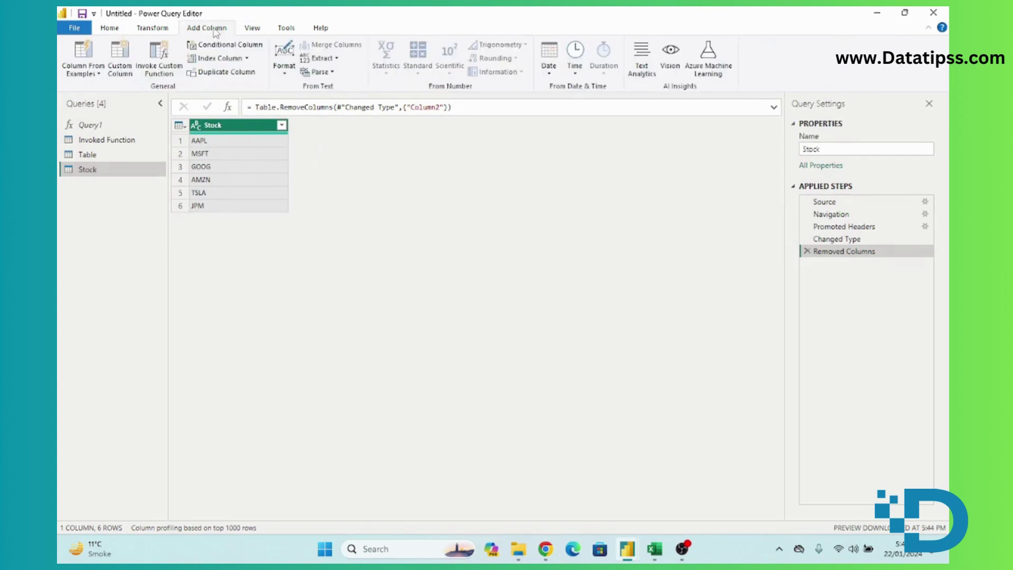
left_click(160, 57)
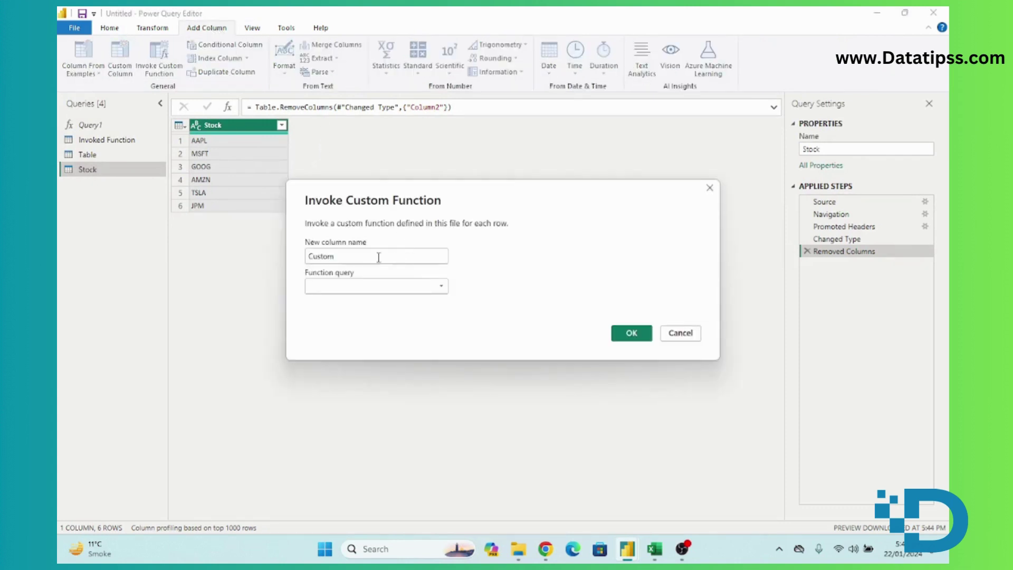
left_click(368, 286)
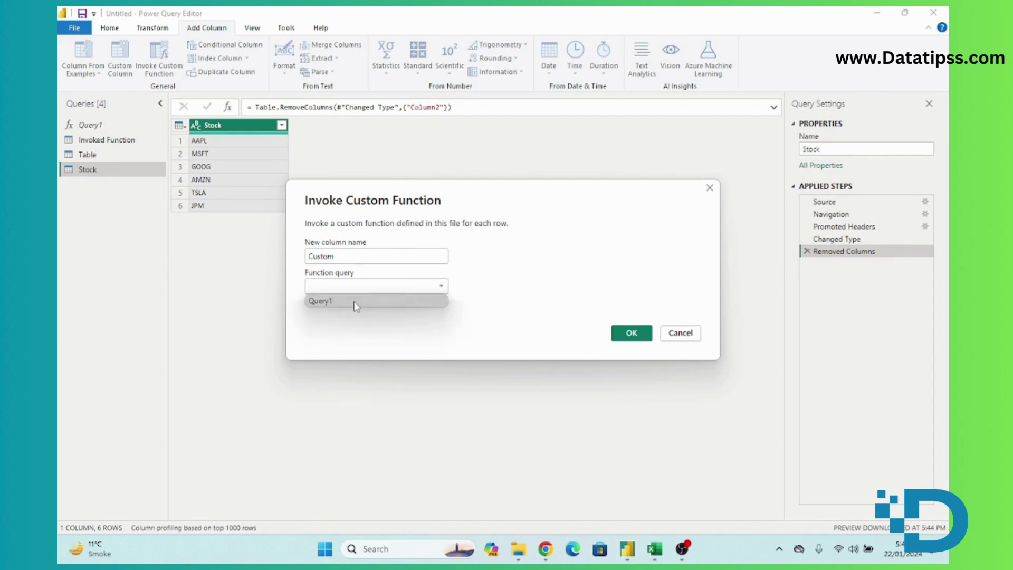
left_click(354, 301)
left_click(376, 318)
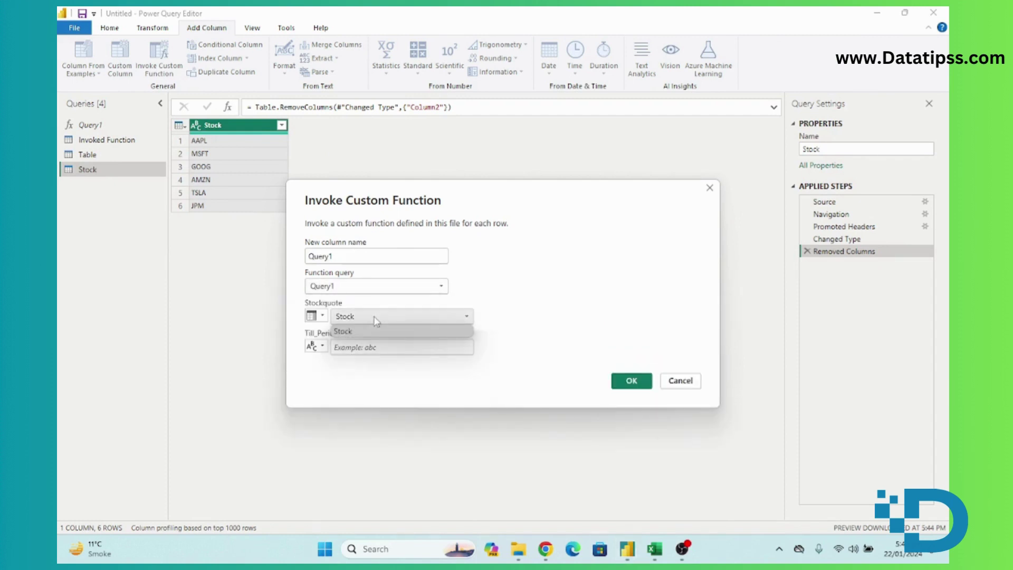
left_click(495, 303)
left_click(378, 347)
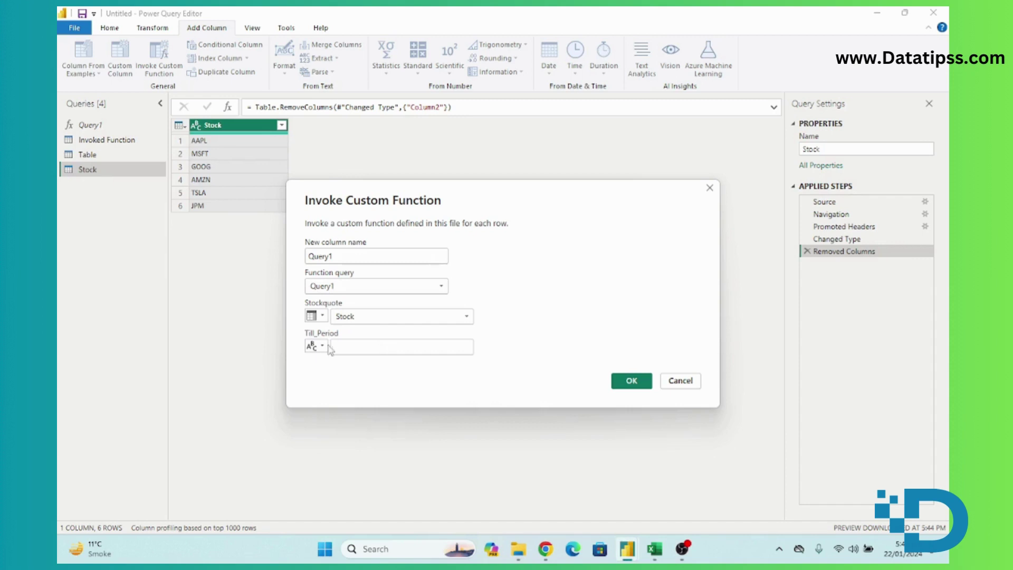
left_click(327, 348)
left_click(375, 345)
Switch to Excel and copy the calculated Unix timestamp from cell B2 of Sheet4.
left_click(654, 549)
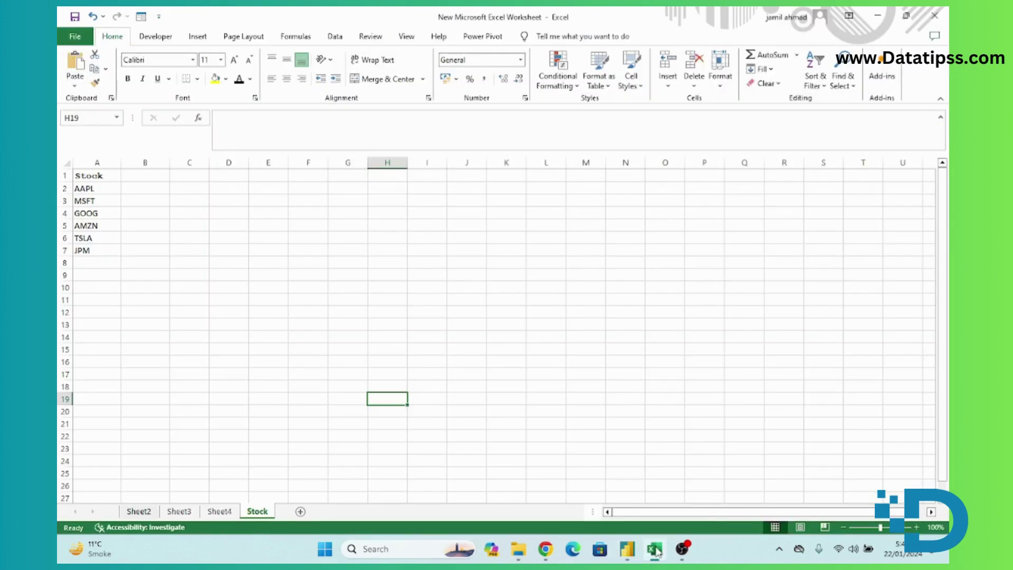
left_click(222, 510)
left_click(311, 237)
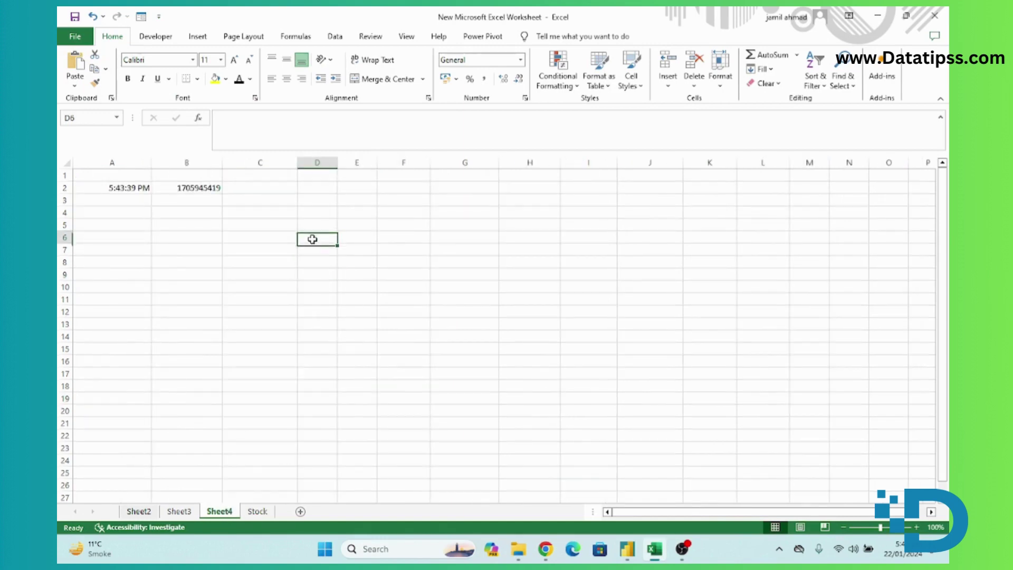
left_click(354, 300)
left_click(203, 187)
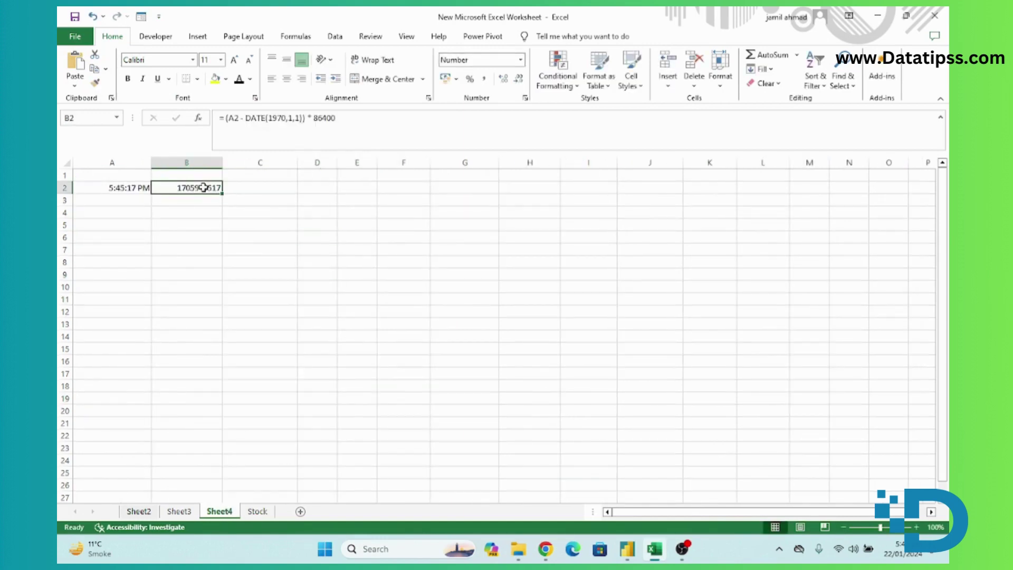
key("ctrl+c")
mouse_move(627, 549)
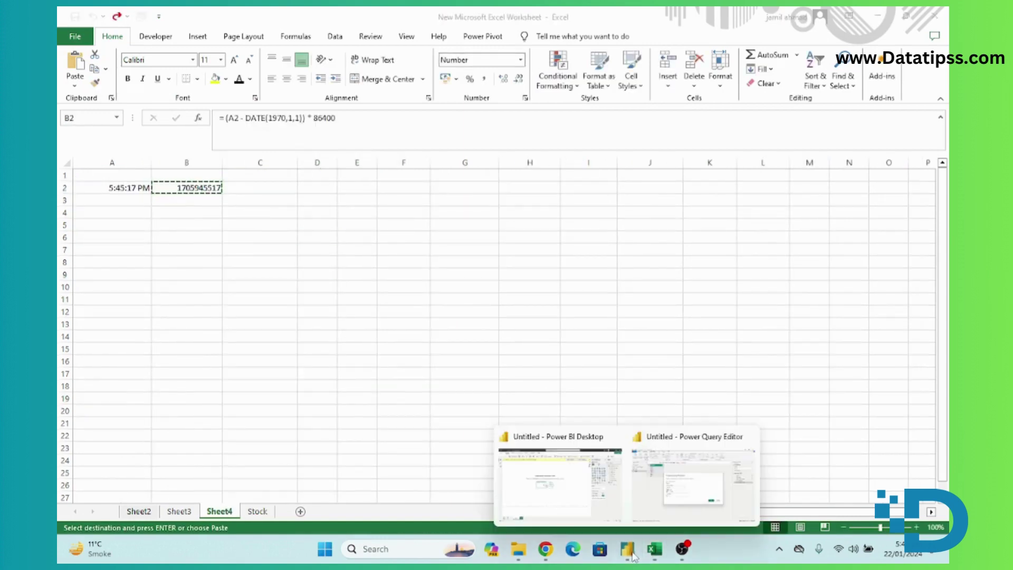
left_click(708, 500)
left_click(398, 347)
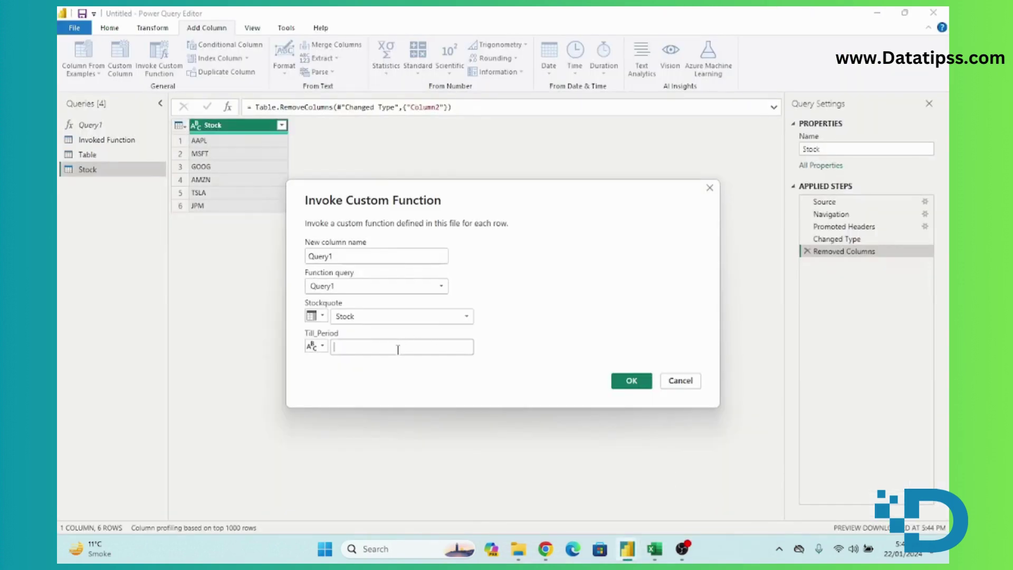
key("ctrl+v")
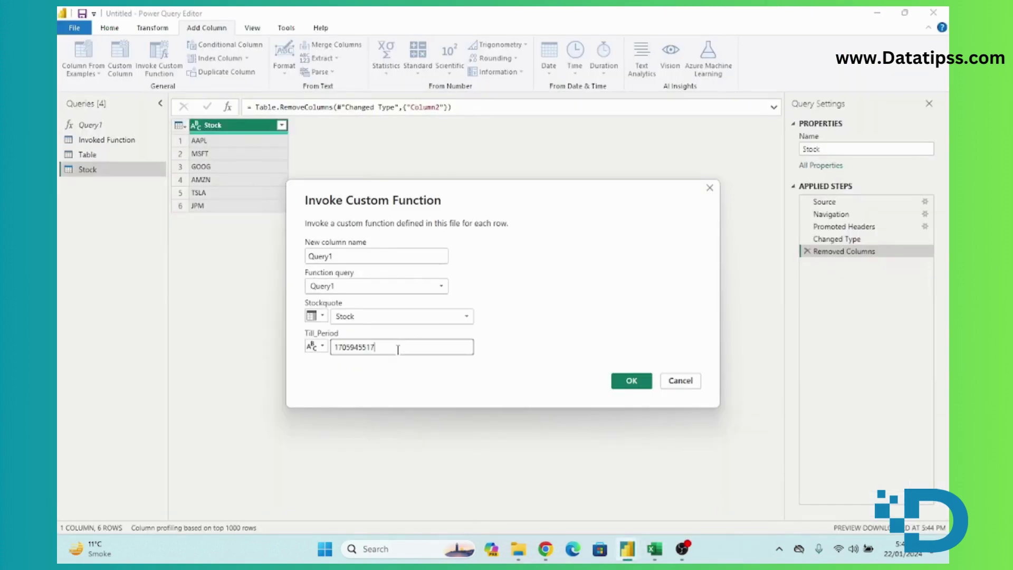
left_click(630, 380)
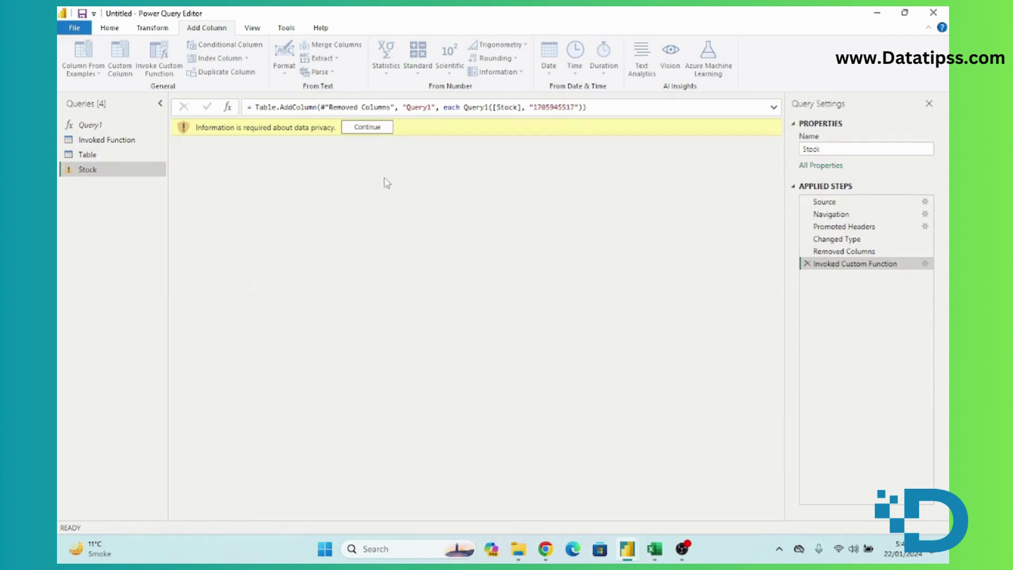
Resolve the data privacy request by ignoring Privacy Levels checks for this file and saving the setting.
left_click(374, 128)
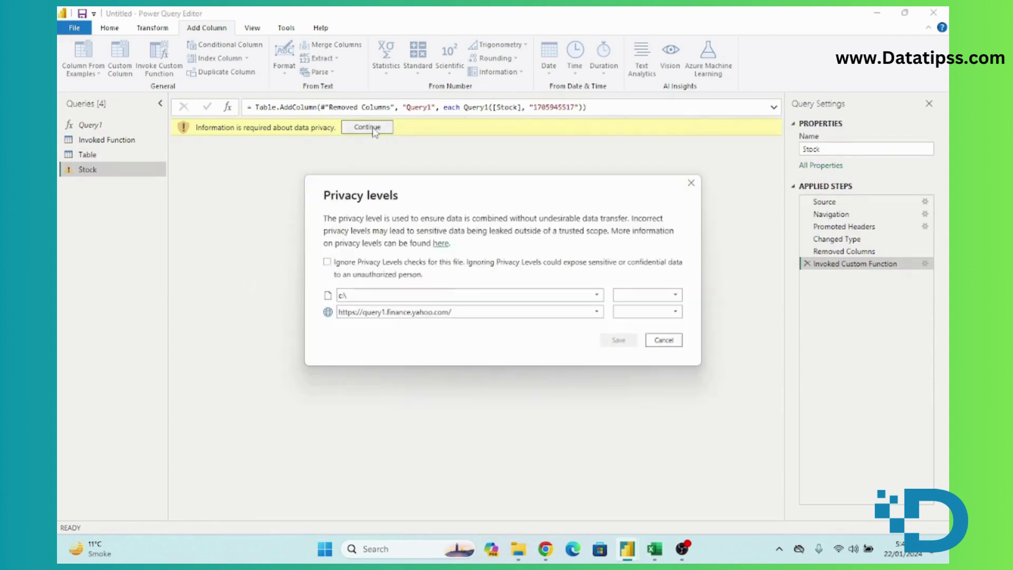
left_click(352, 271)
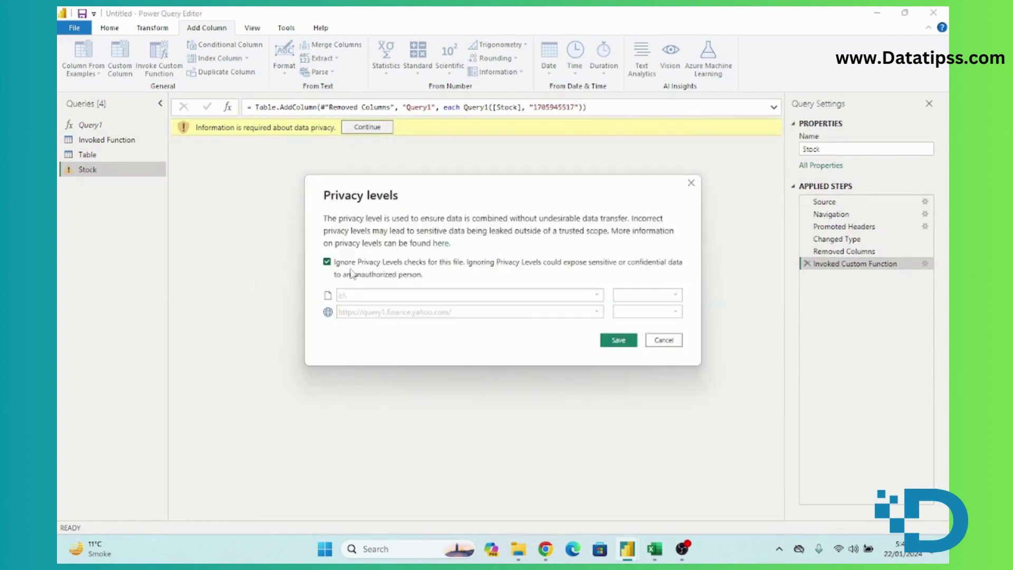
left_click(618, 341)
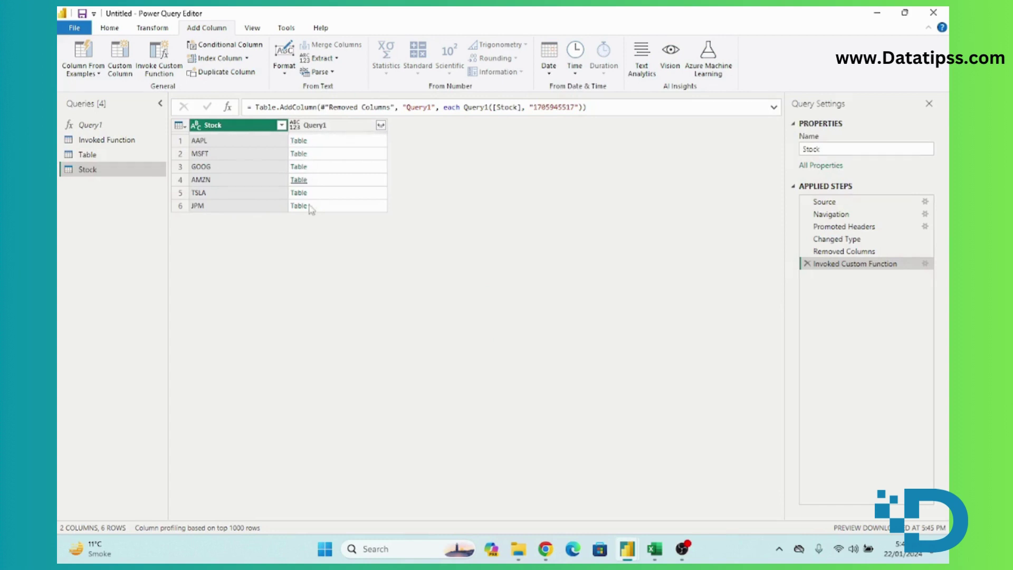
Expand the Query1 table column into all its columns, from Date to Volume, keeping the original column name as prefix.
left_click(381, 126)
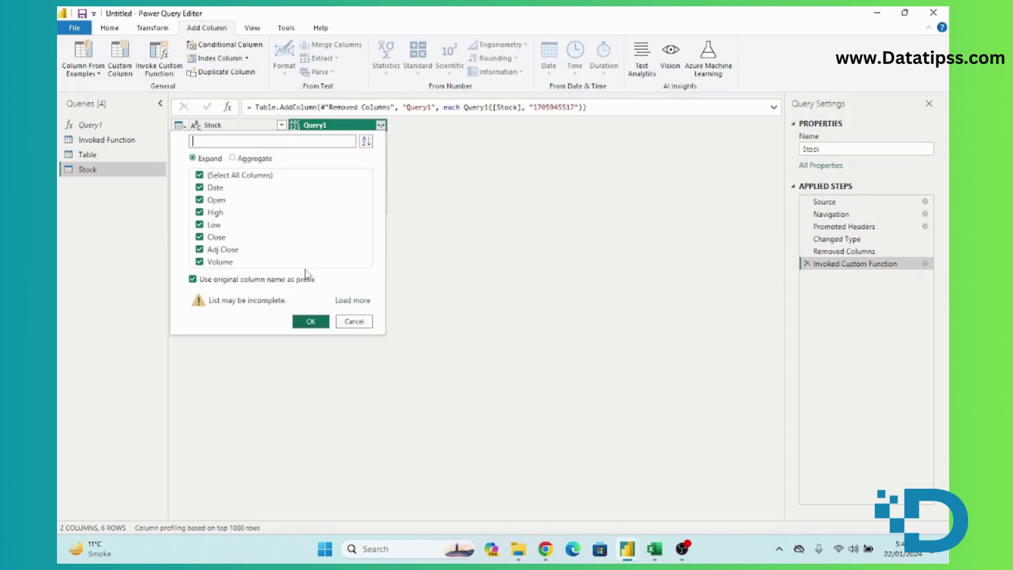
left_click(310, 320)
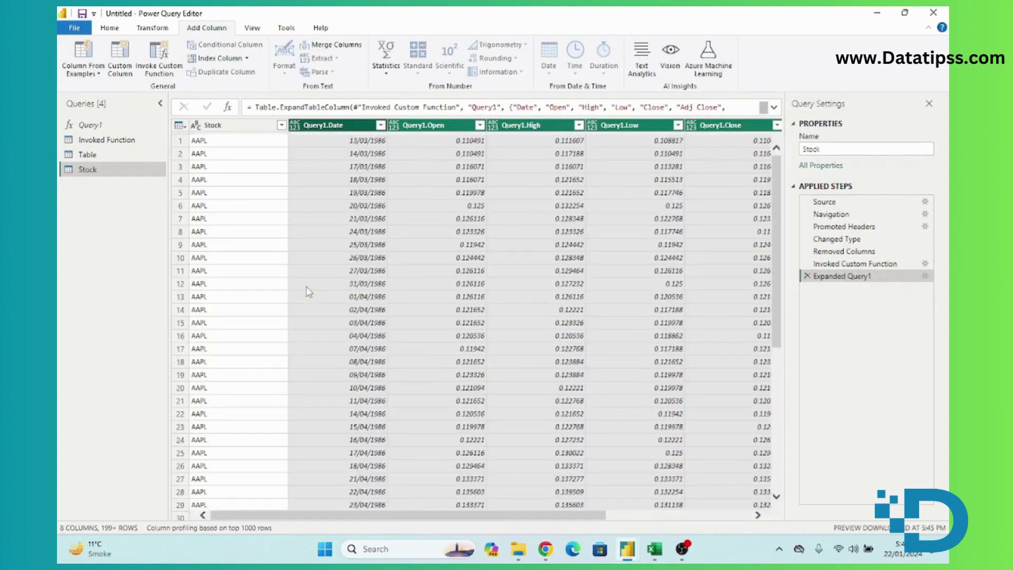
scroll(248, 322, "down", 7)
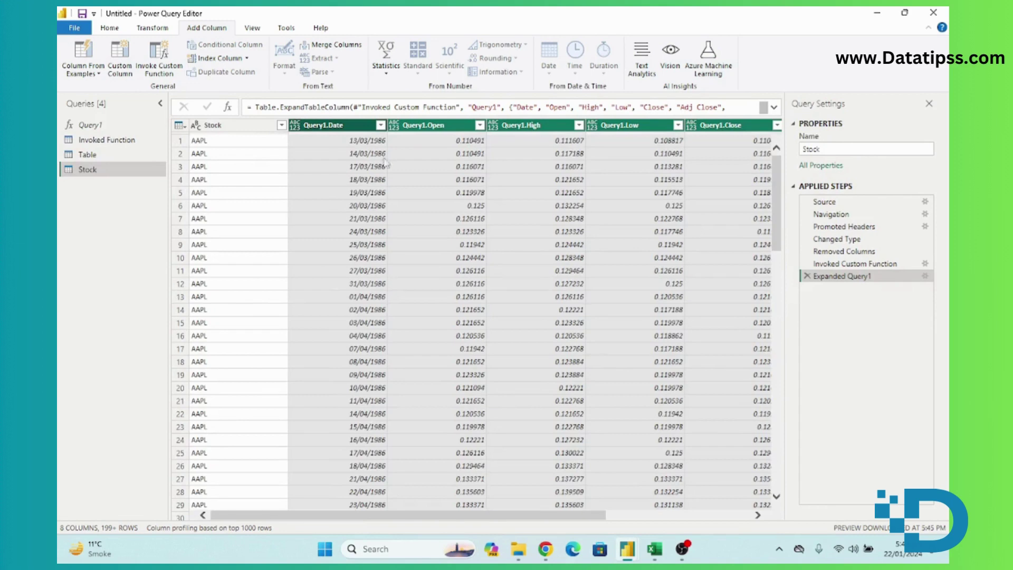
Load the complete list of filter values for the Stock column and apply the filter with all symbols selected.
left_click(282, 125)
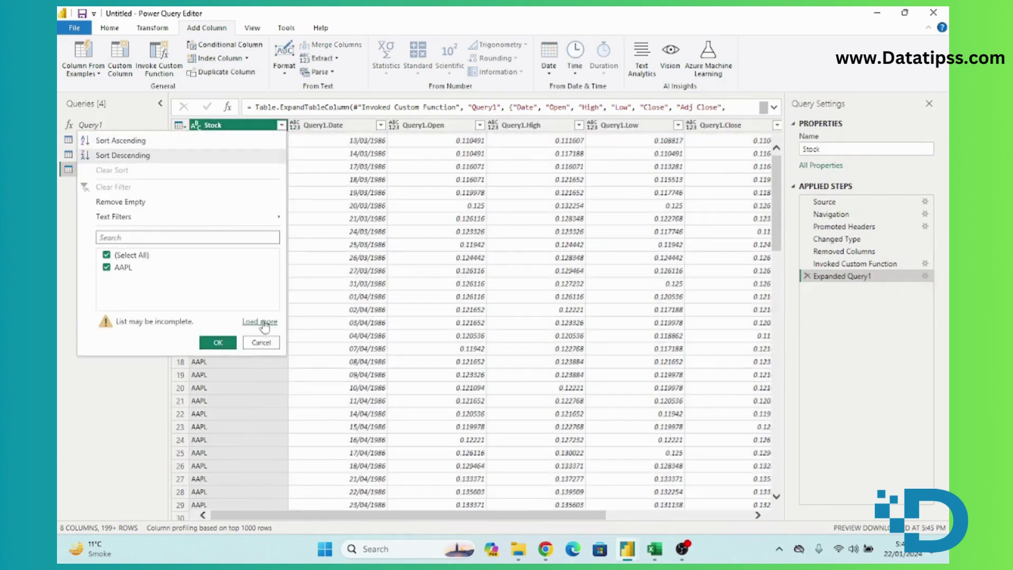
left_click(261, 322)
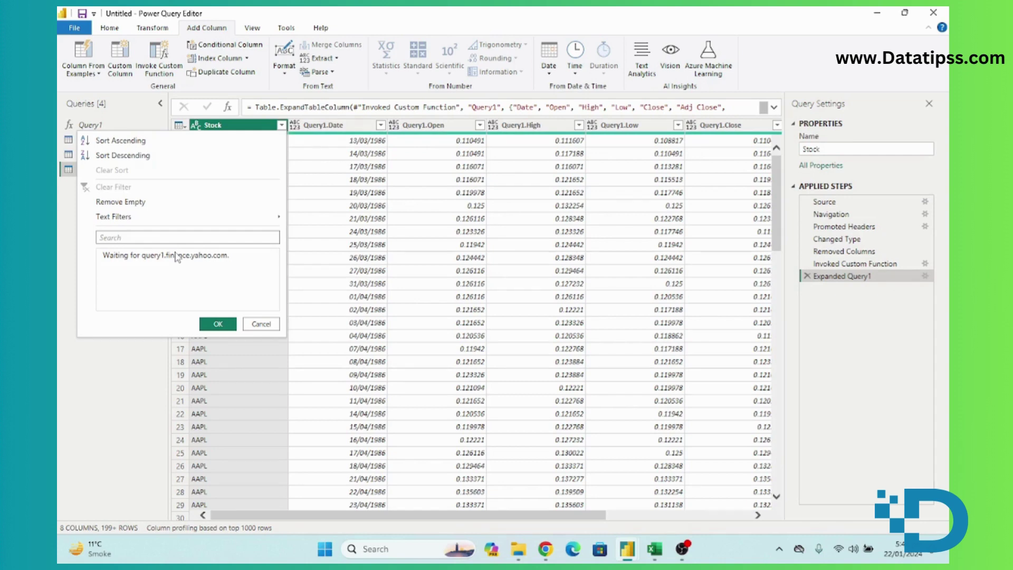
left_click(270, 328)
left_click(281, 125)
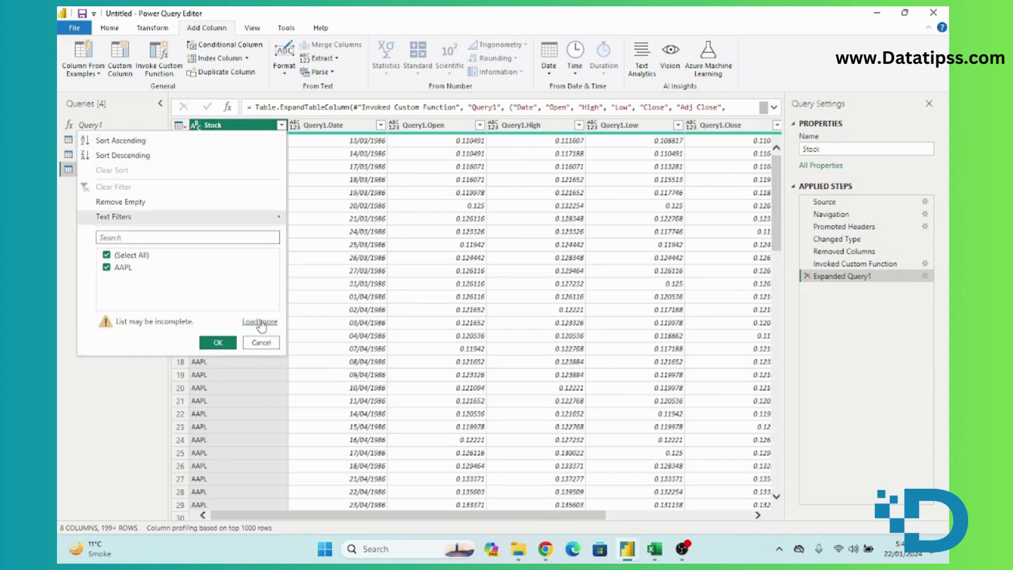
left_click(260, 322)
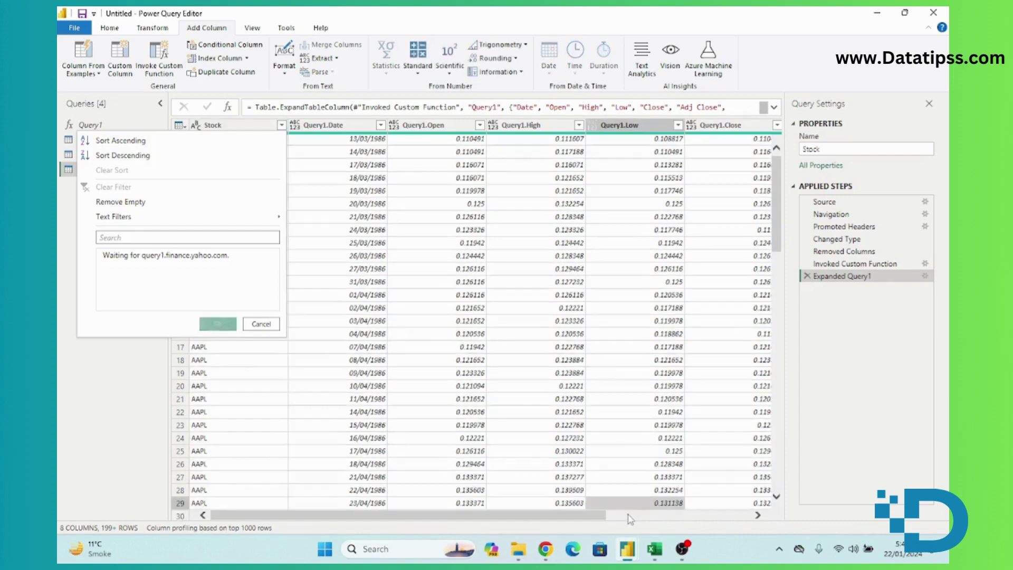
left_click(218, 325)
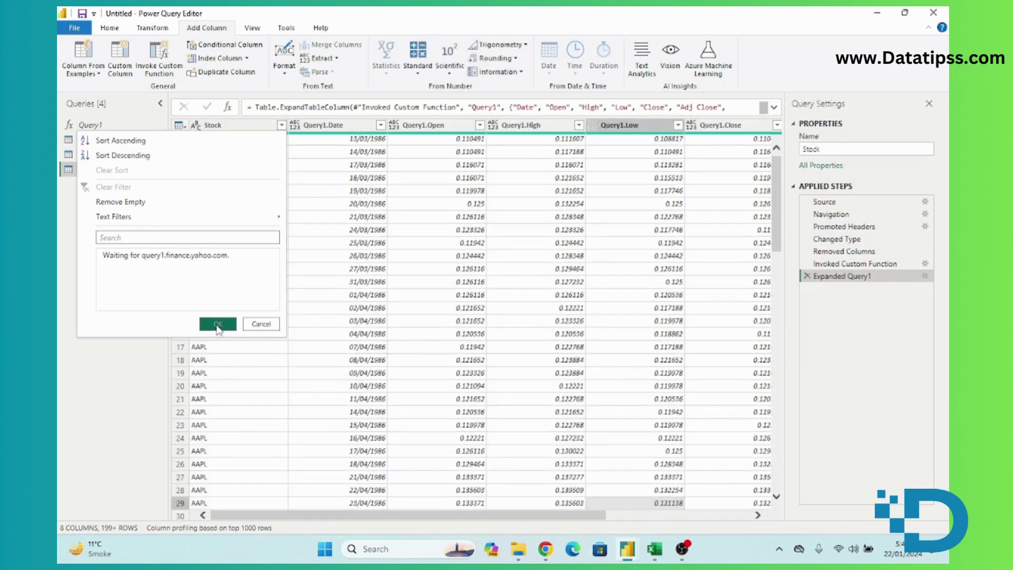
left_click(840, 549)
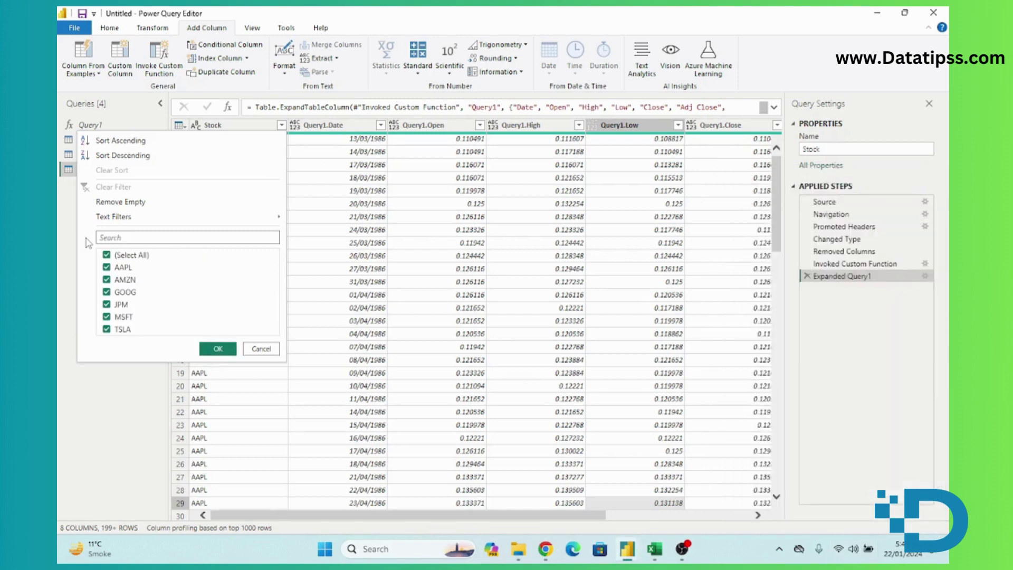
left_click(218, 349)
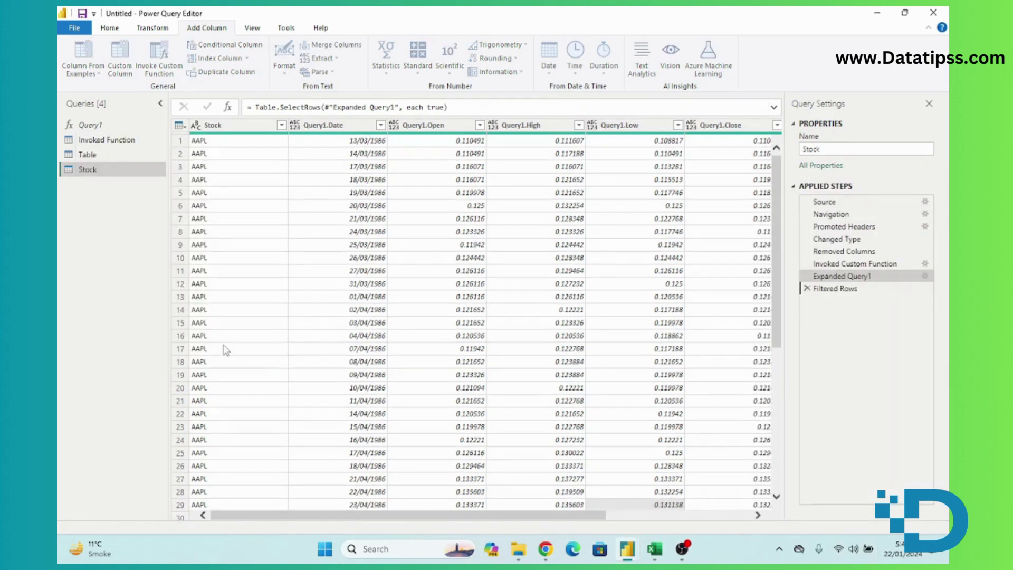
left_click(622, 515)
left_click_drag(640, 515, 351, 519)
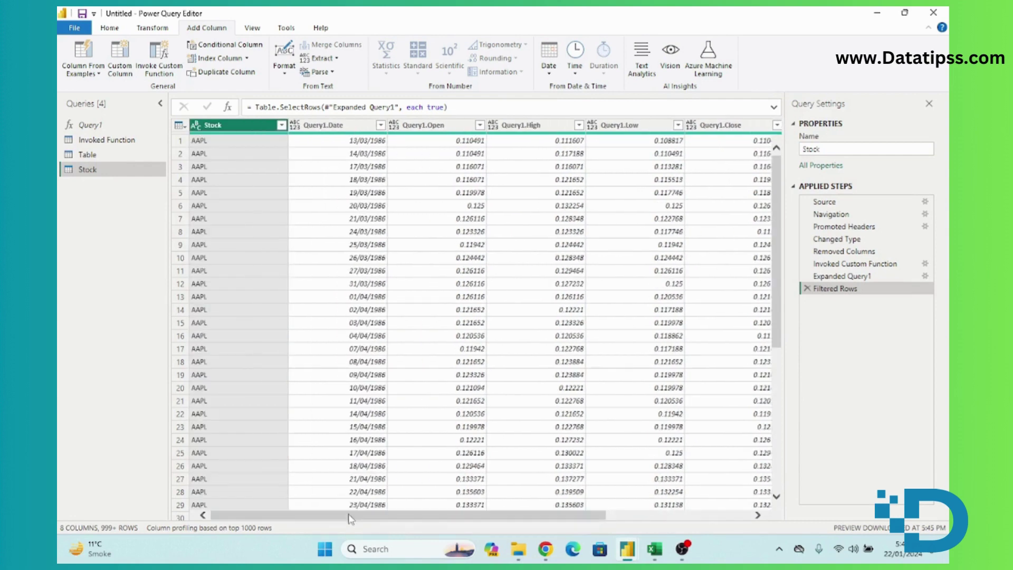
left_click(282, 125)
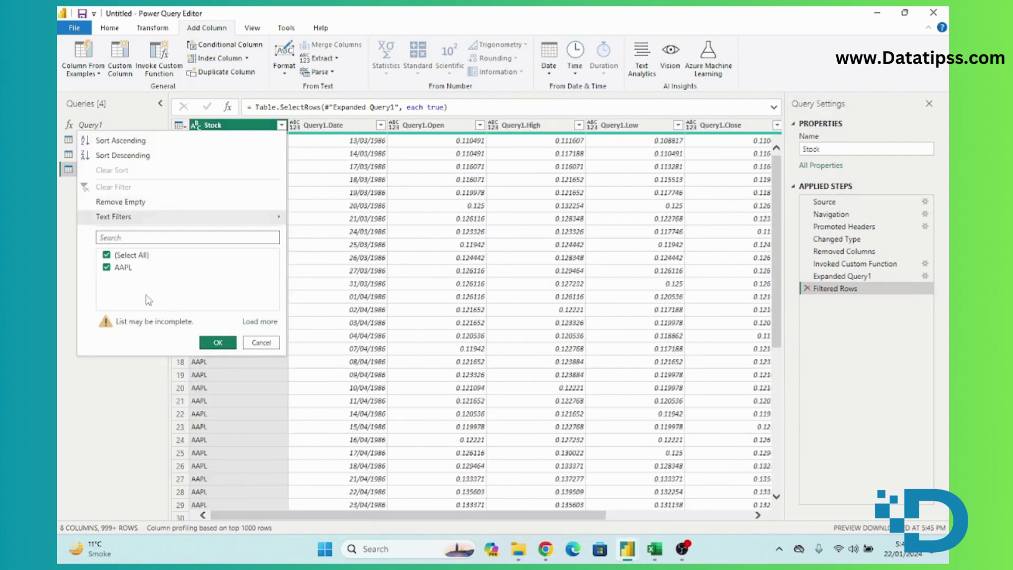
left_click(262, 343)
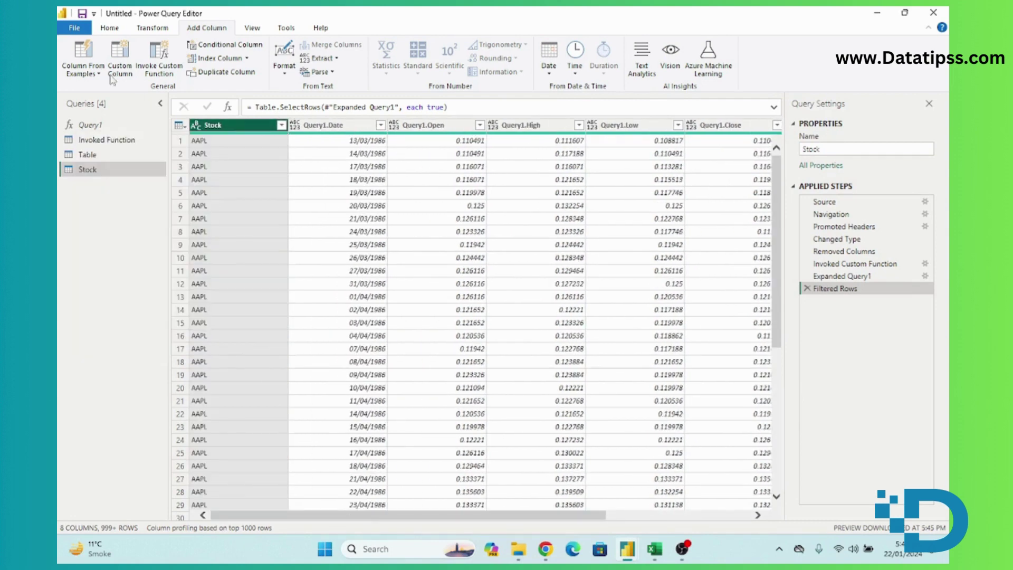
Apply the query changes to the data model while keeping Power Query Editor open.
left_click(113, 29)
left_click(75, 70)
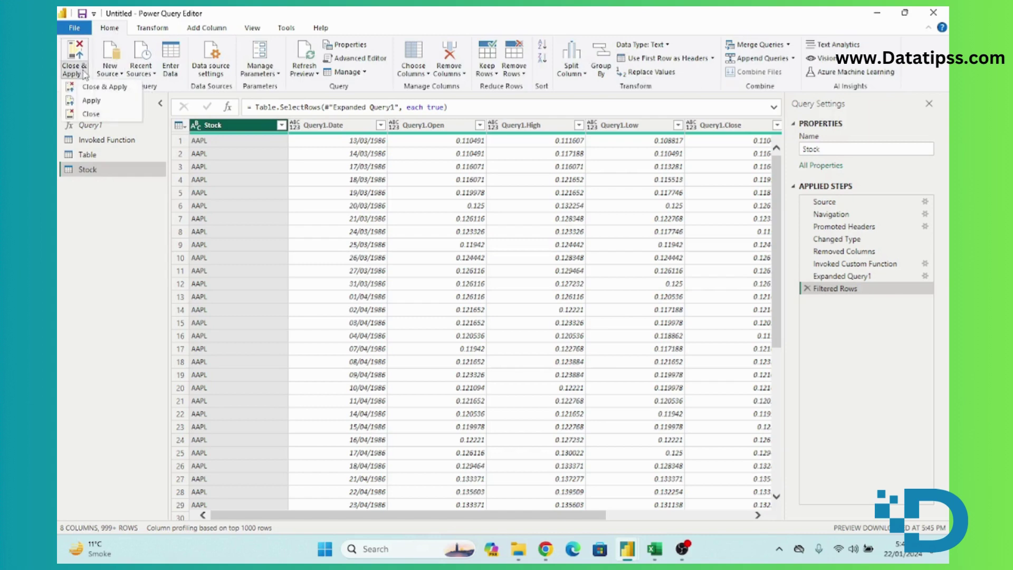
left_click(93, 101)
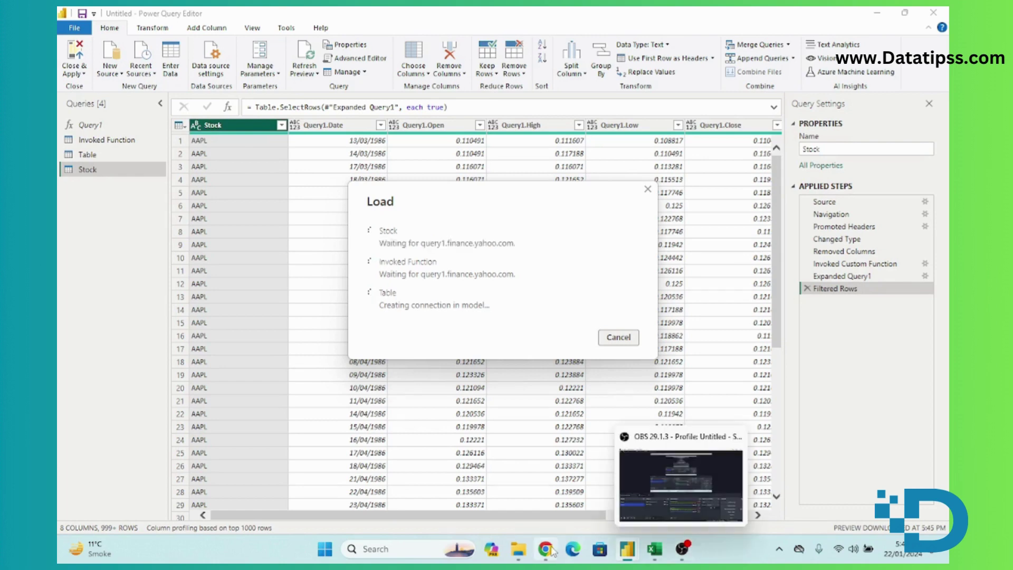
mouse_move(551, 550)
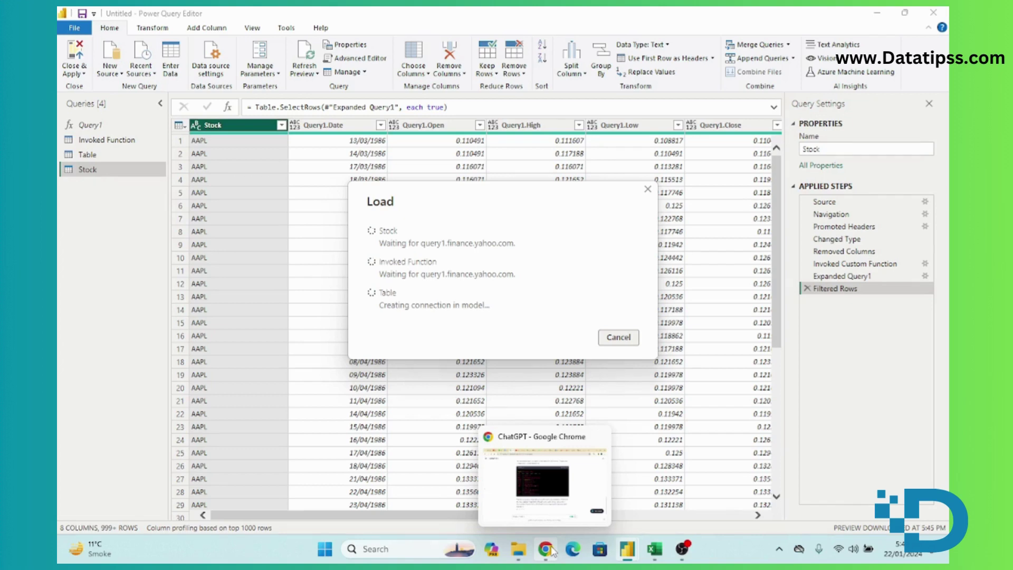
left_click(550, 550)
left_click(545, 549)
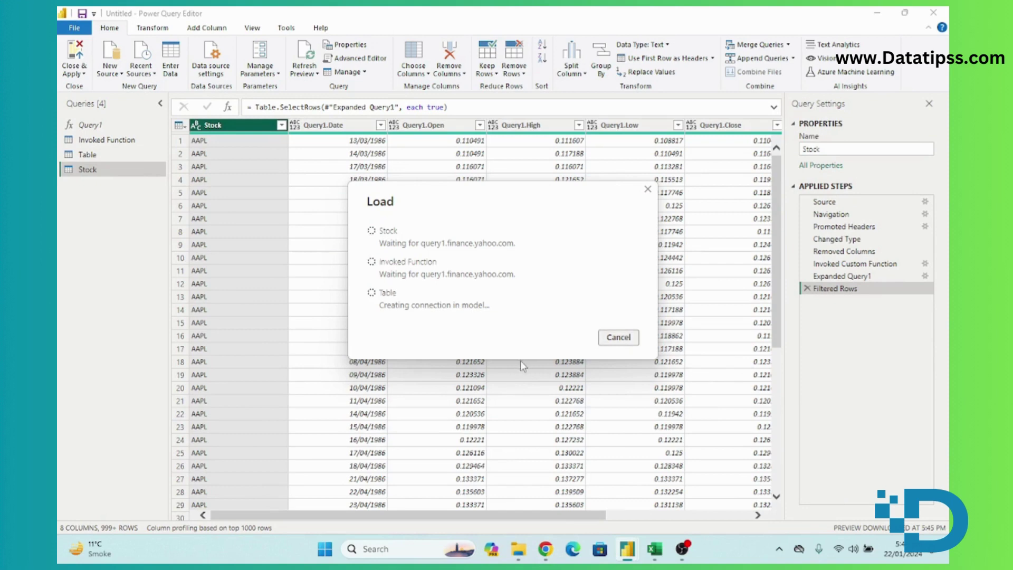
key("ctrl+a")
left_click(454, 344)
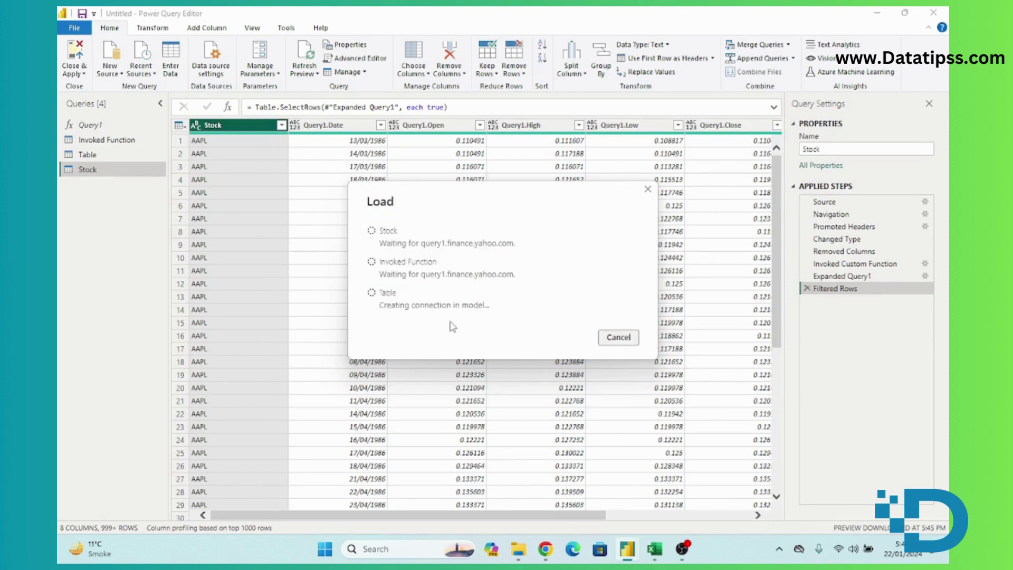
double_click(489, 311)
double_click(383, 307)
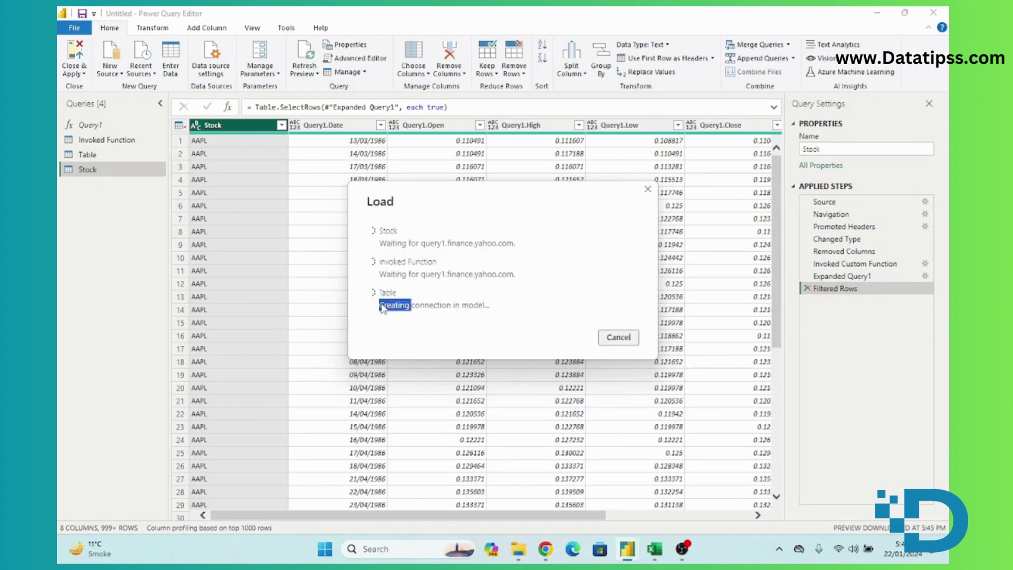
left_click(431, 315)
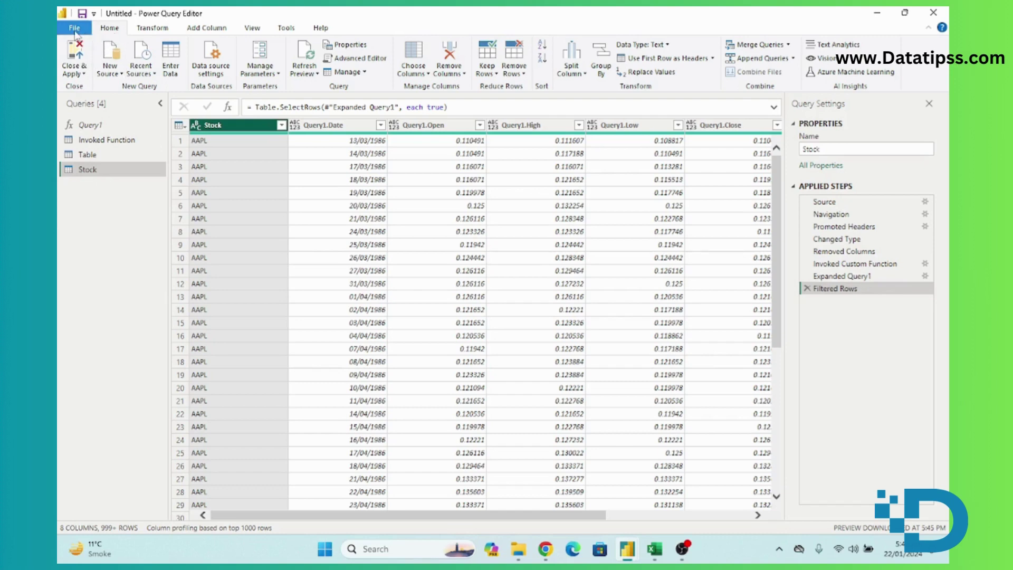
Close Power Query Editor with the changes applied, and close the Excel workbook to return to Power BI Desktop.
left_click(73, 74)
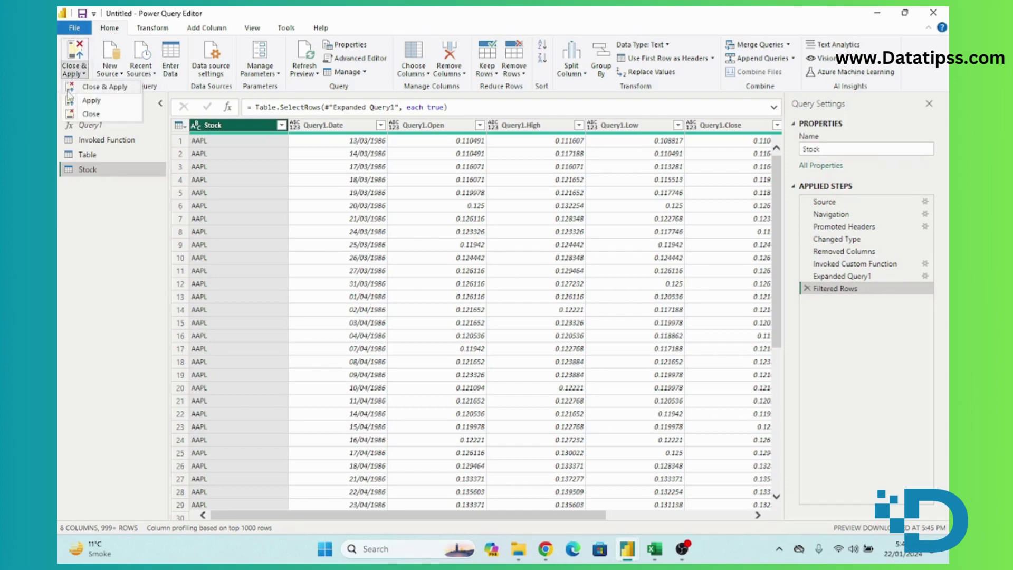
left_click(91, 88)
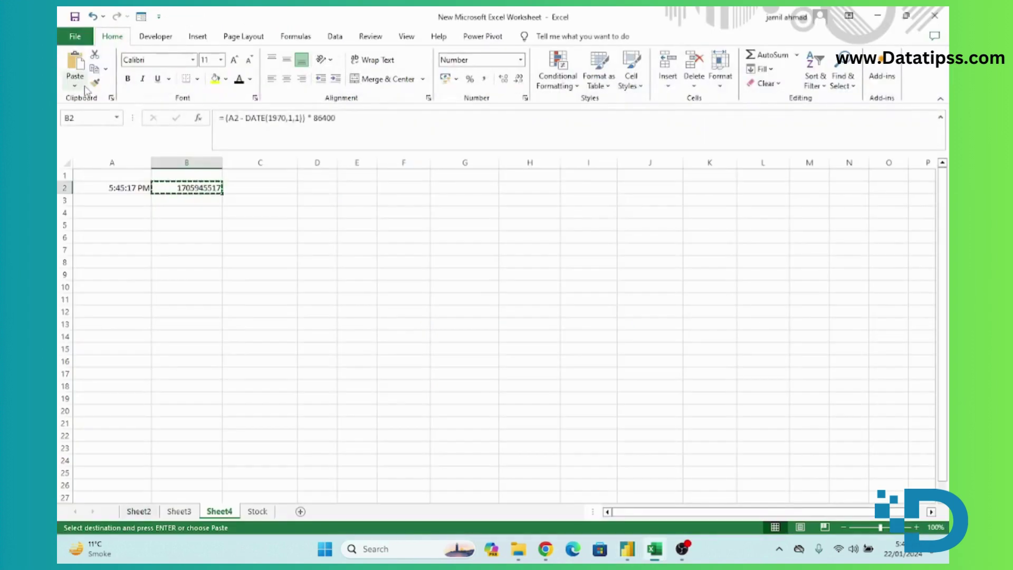
left_click(922, 12)
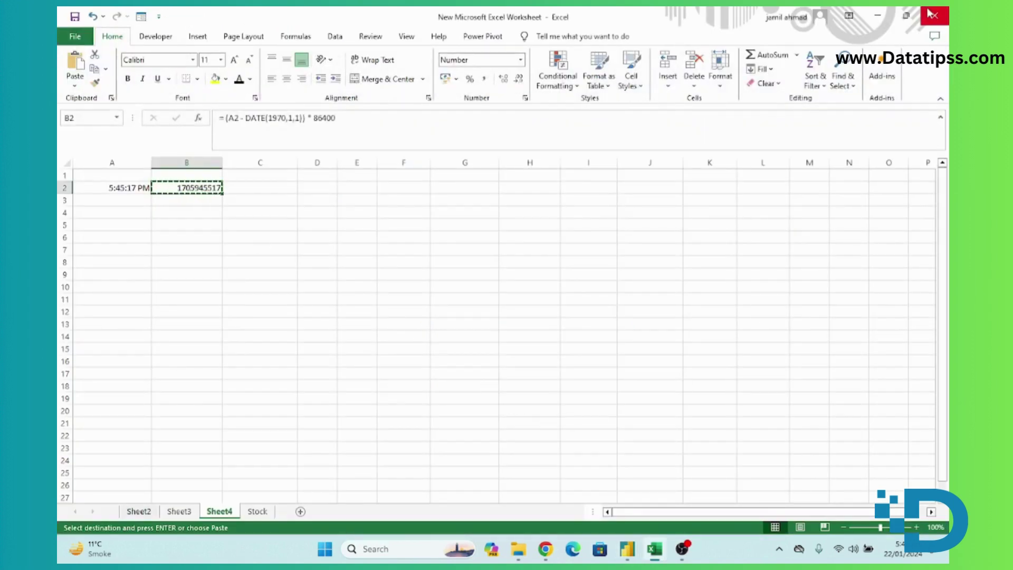
left_click(467, 293)
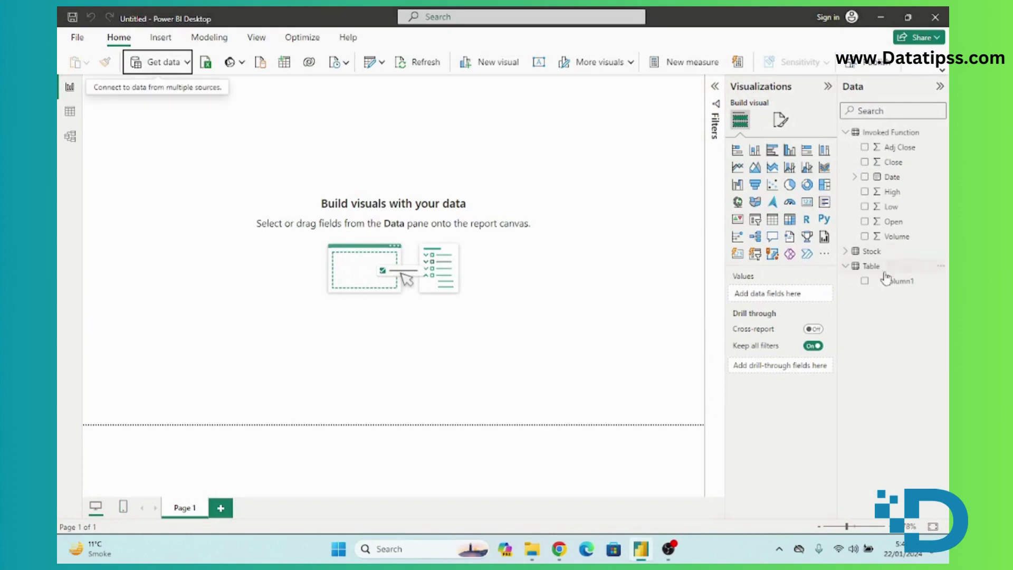
Examine the loaded Stock table's fields, its rows in Table view and the symbols in its Stock column.
left_click(846, 253)
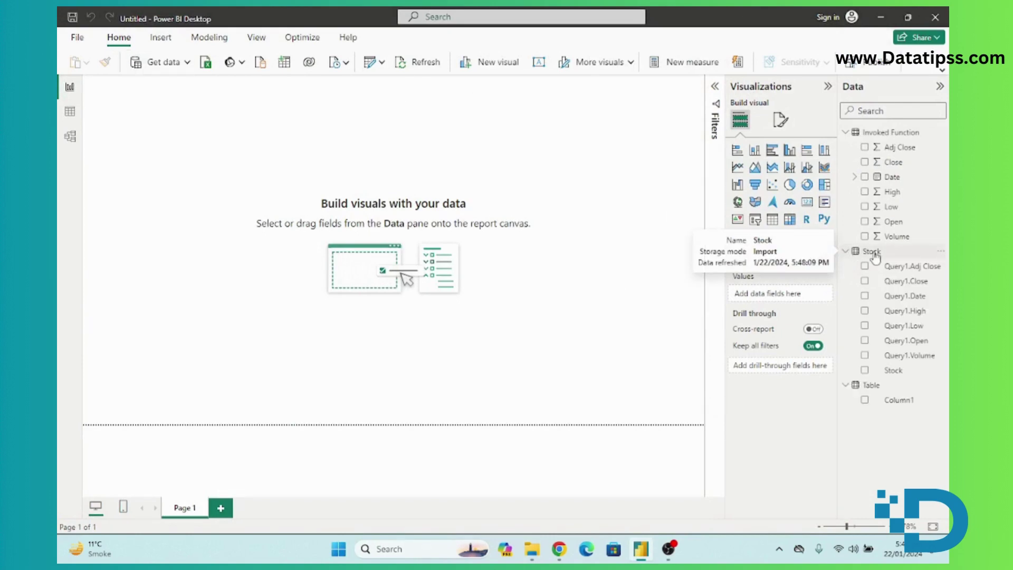
left_click(852, 252)
left_click(70, 111)
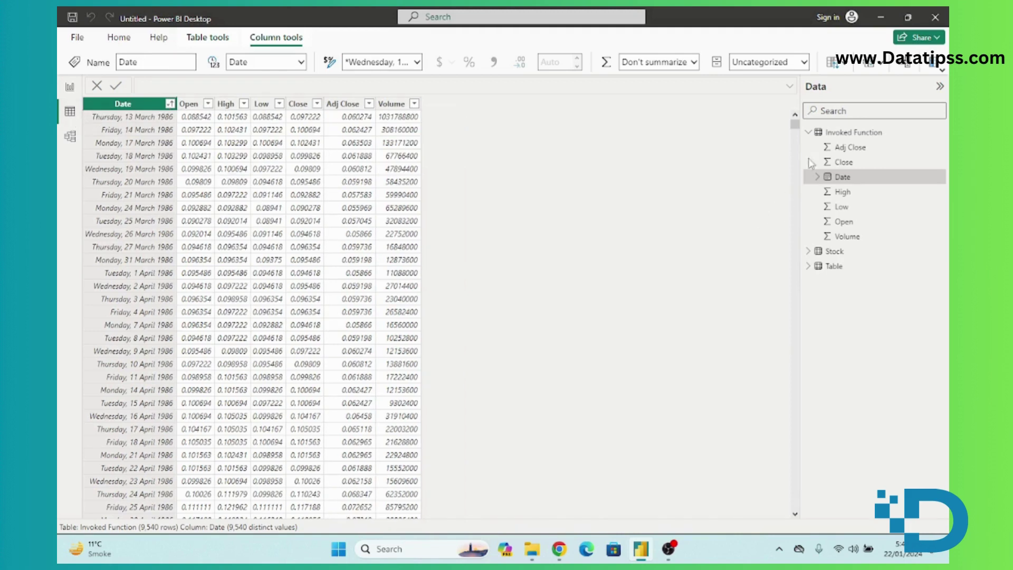
left_click(844, 133)
left_click(832, 251)
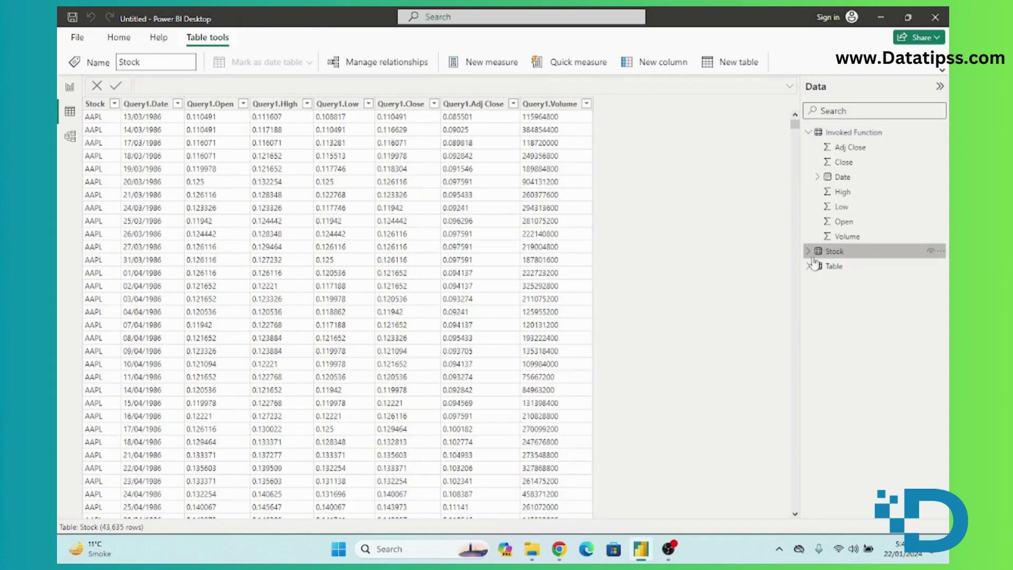
left_click(115, 105)
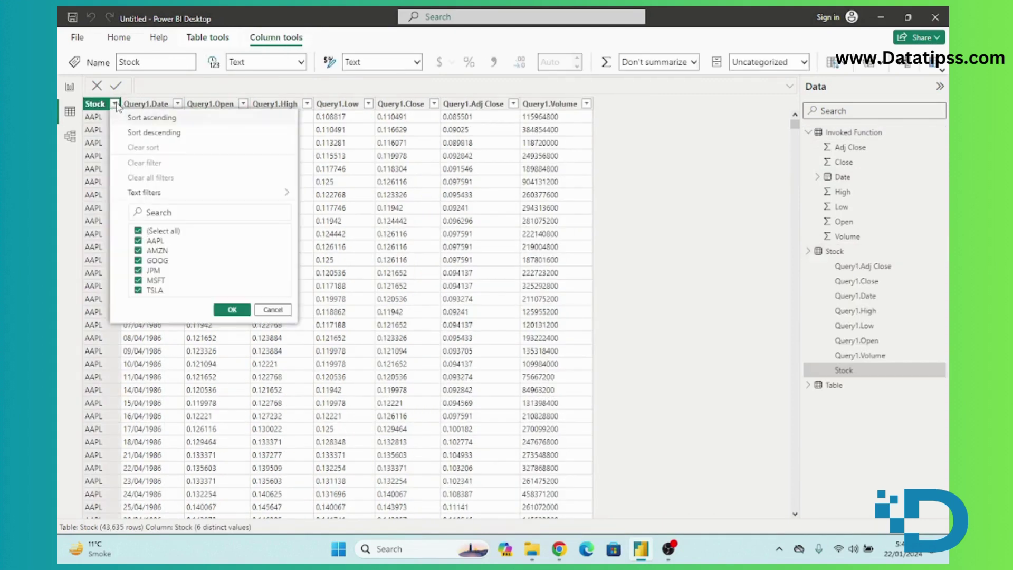
left_click(272, 310)
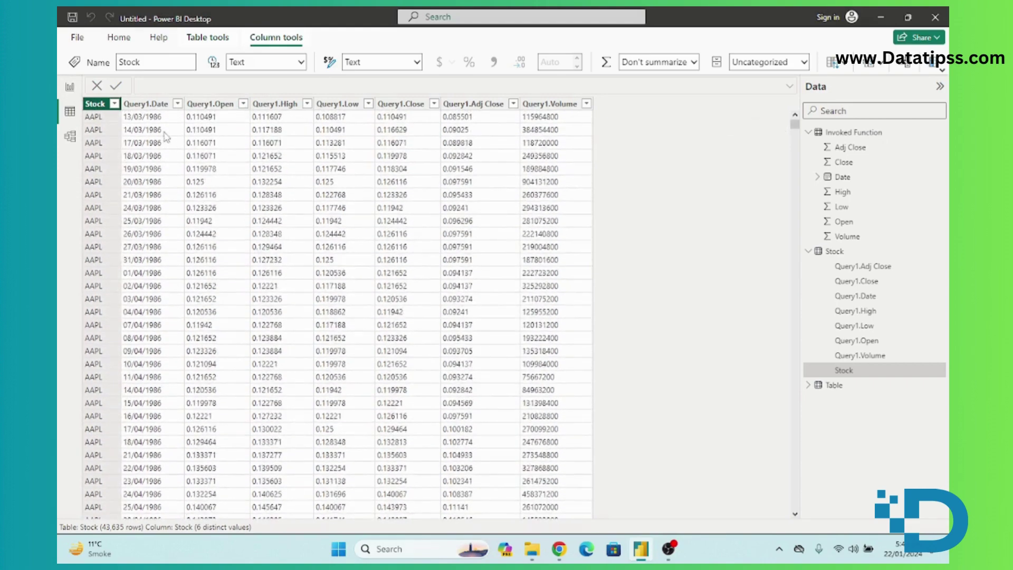
Sort the Stock table by Query1.Date in descending order and return to the report canvas.
left_click(179, 104)
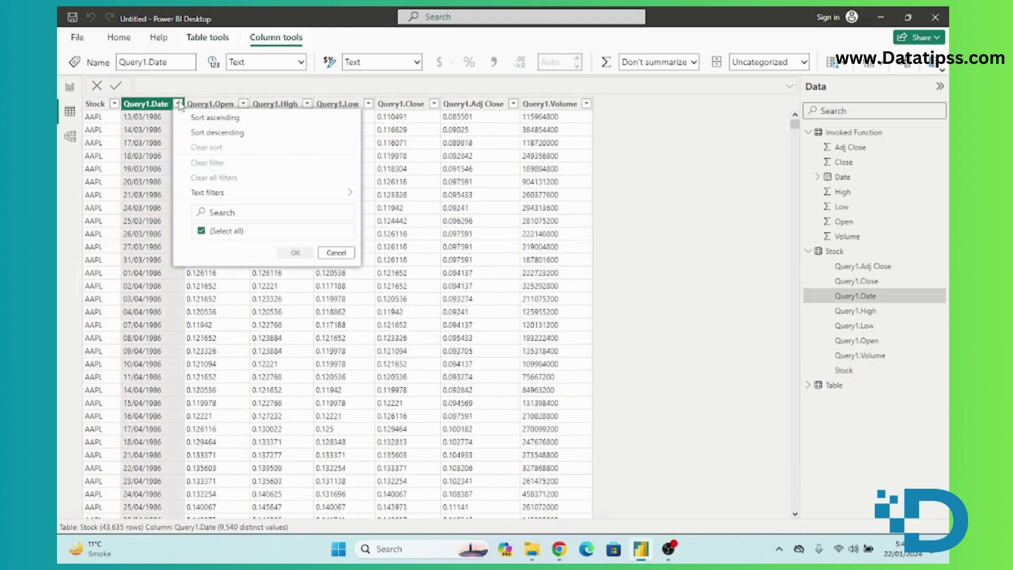
left_click(209, 132)
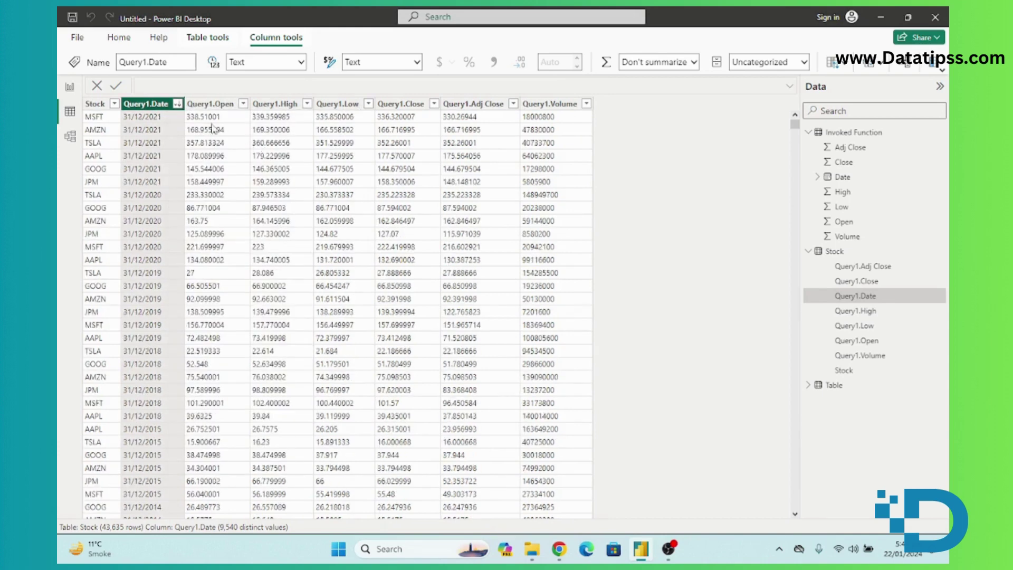
left_click(69, 86)
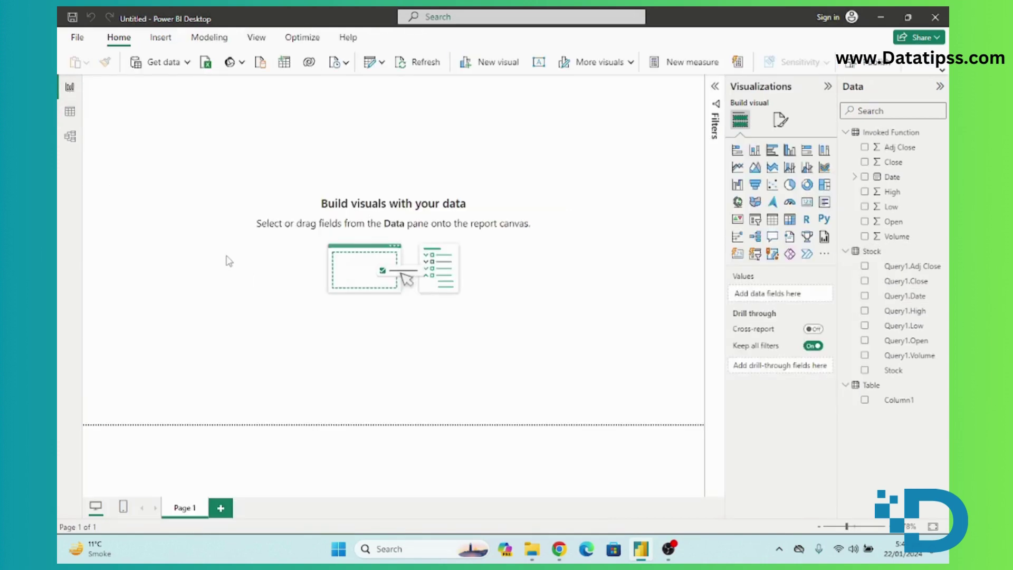